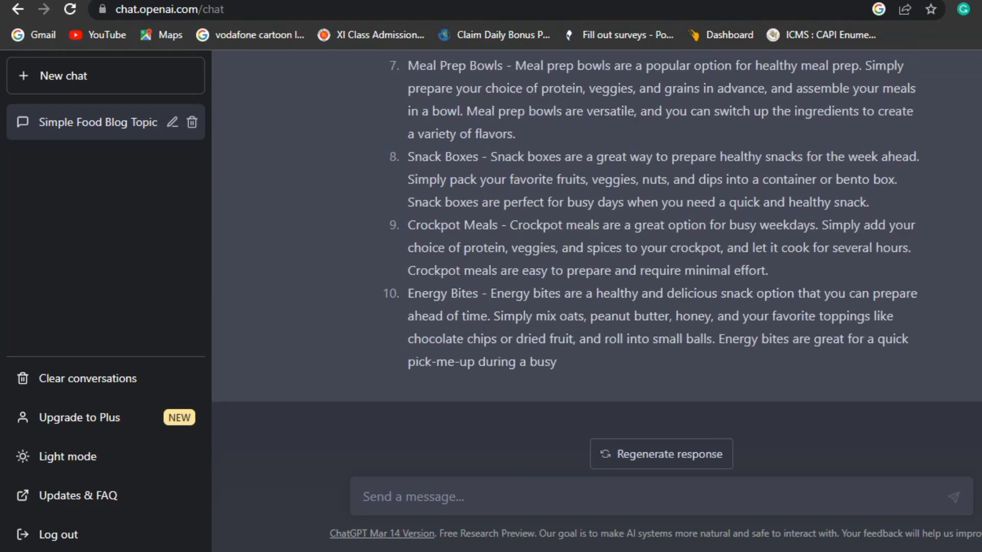
Step: Copy the healthy meal prep blog text from the ChatGPT response into the Word document and review it from the beginning
{"action": "mouse_move", "coordinate": [558, 362]}
{"action": "left_mouse_down"}
{"action": "mouse_move", "coordinate": [499, 225]}
{"action": "mouse_move", "coordinate": [464, 88]}
{"action": "mouse_move", "coordinate": [408, 55]}
{"action": "mouse_move", "coordinate": [418, 77]}
{"action": "mouse_move", "coordinate": [396, 51]}
{"action": "mouse_move", "coordinate": [409, 87]}
{"action": "mouse_move", "coordinate": [393, 51]}
{"action": "mouse_move", "coordinate": [390, 285]}
{"action": "left_mouse_up"}
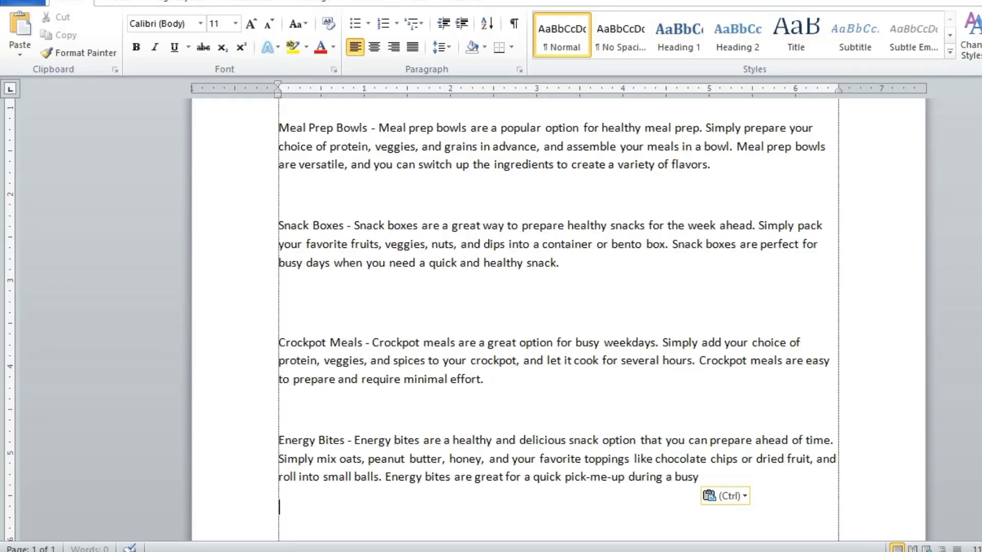
{"action": "scroll", "coordinate": [558, 317], "scroll_direction": "up", "scroll_amount": 10}
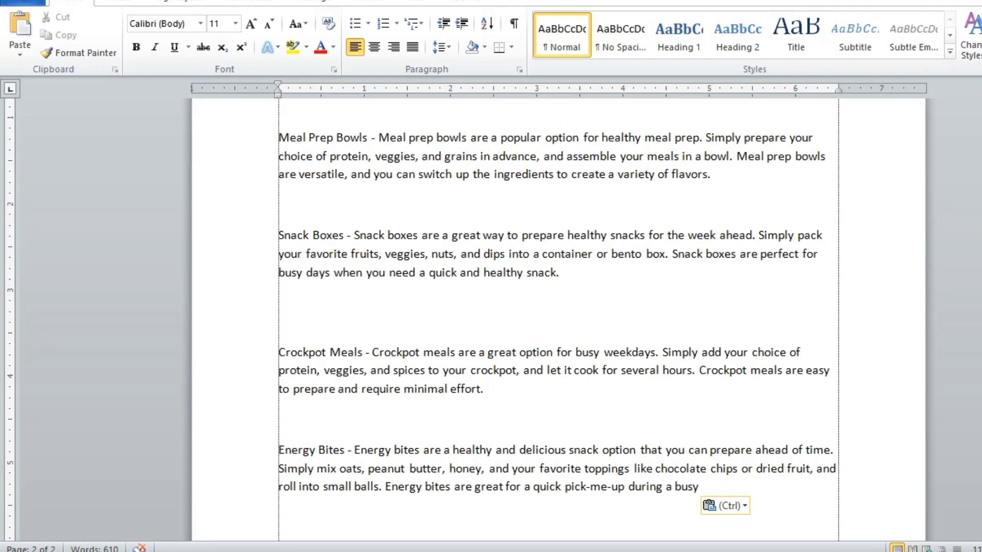
{"action": "scroll", "coordinate": [559, 317], "scroll_direction": "up", "scroll_amount": 10}
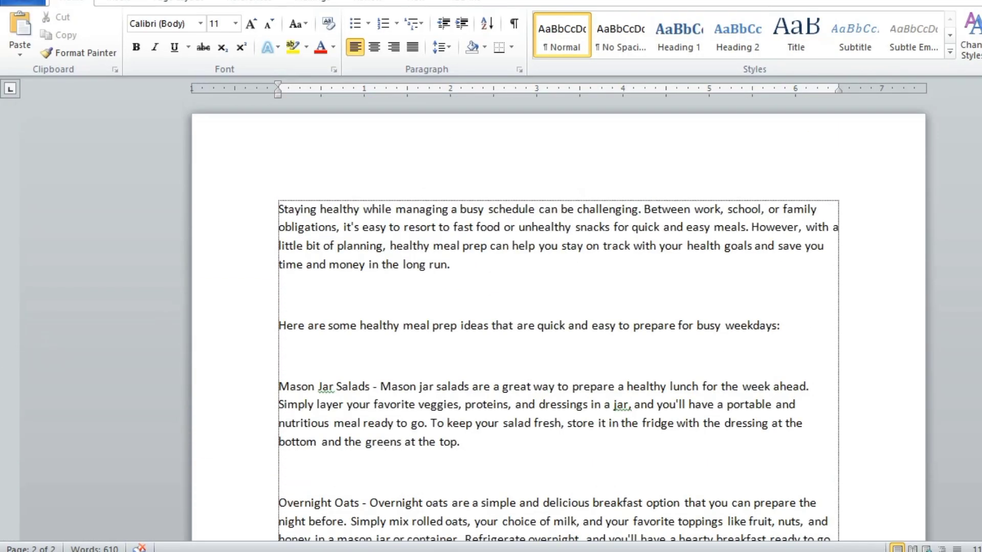
Step: Ask ChatGPT to "write a full blog about Easy and Delicious One-Pot Meals for Weeknight Dinners"
{"action": "type", "text": "\"write a full blog about"}
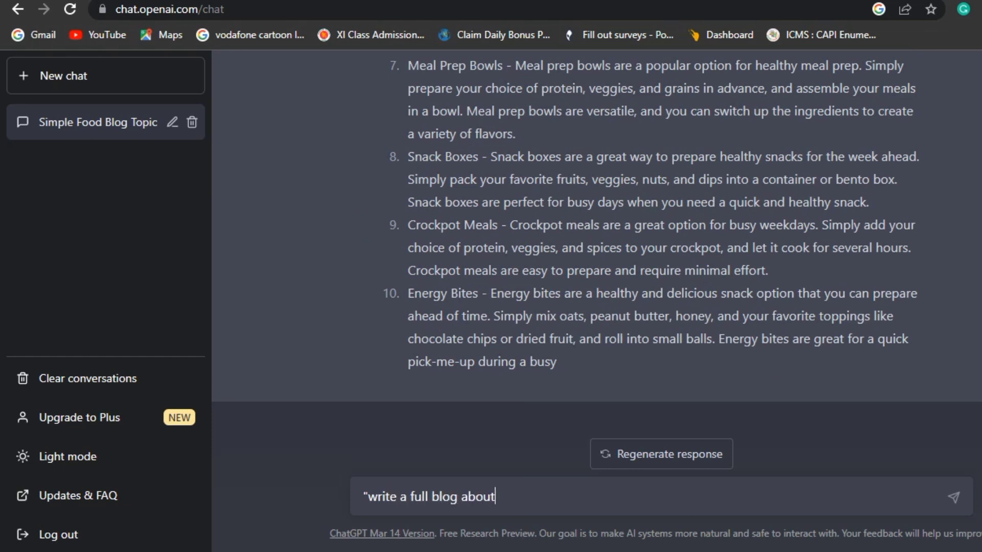
{"action": "type", "text": "Easy and Delicious One-Pot Meals for Weeknight Dinners"}
{"action": "type", "text": "\""}
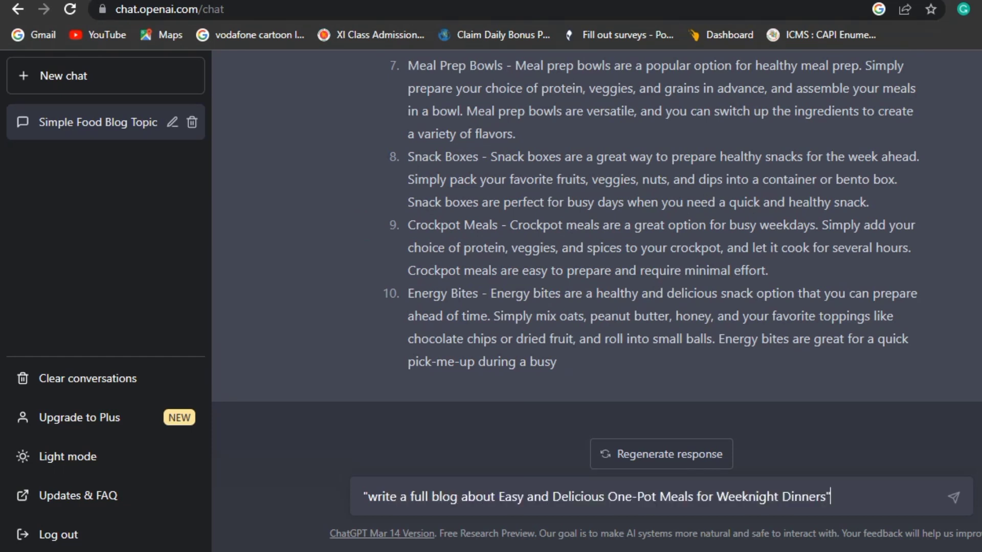
{"action": "key", "text": "Return"}
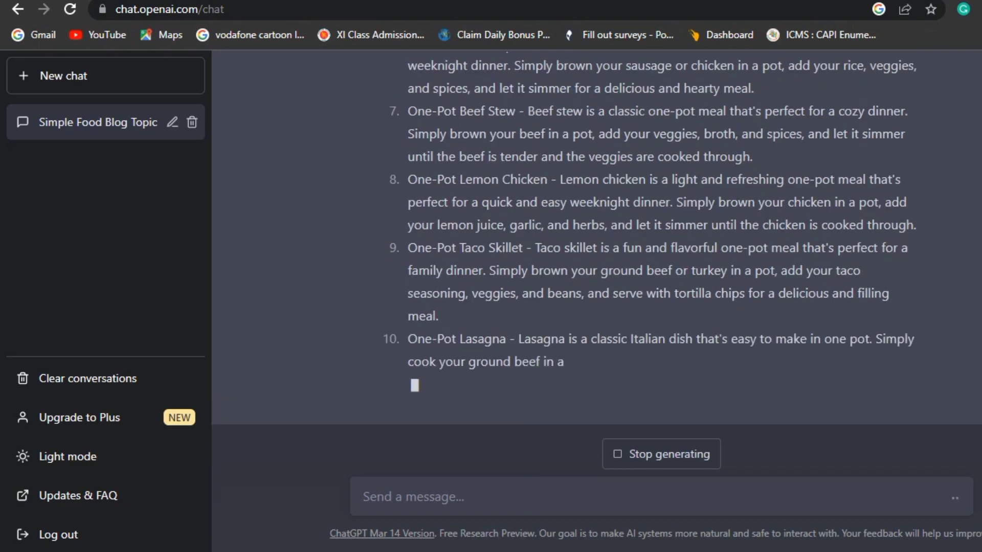
Step: Copy ChatGPT's one-pot meals blog and paste it into the Word document at the "2/" marker below the meal prep text
{"action": "left_click_drag", "start_coordinate": [578, 358], "coordinate": [394, 343]}
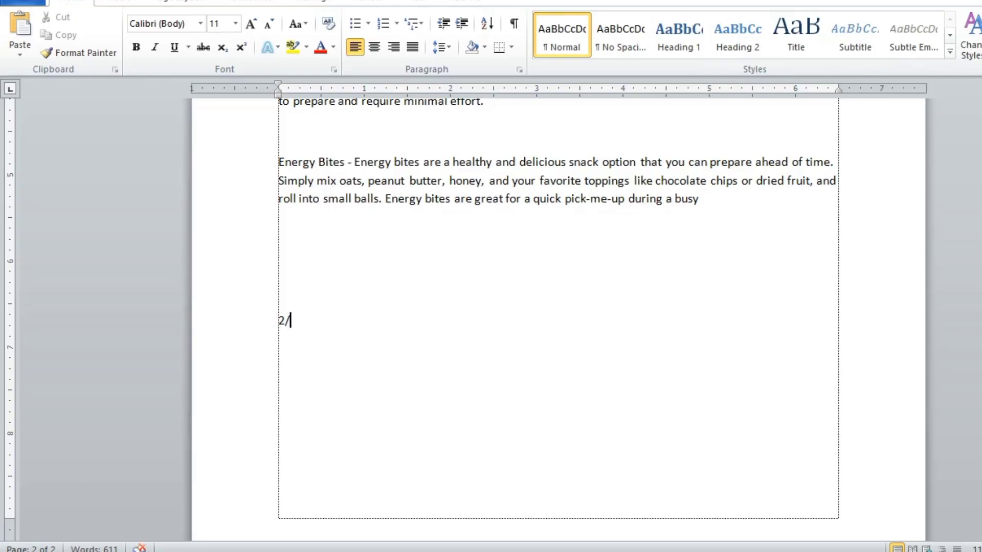
{"action": "key", "text": "ctrl+v"}
{"action": "scroll", "coordinate": [557, 307], "scroll_direction": "up", "scroll_amount": 5}
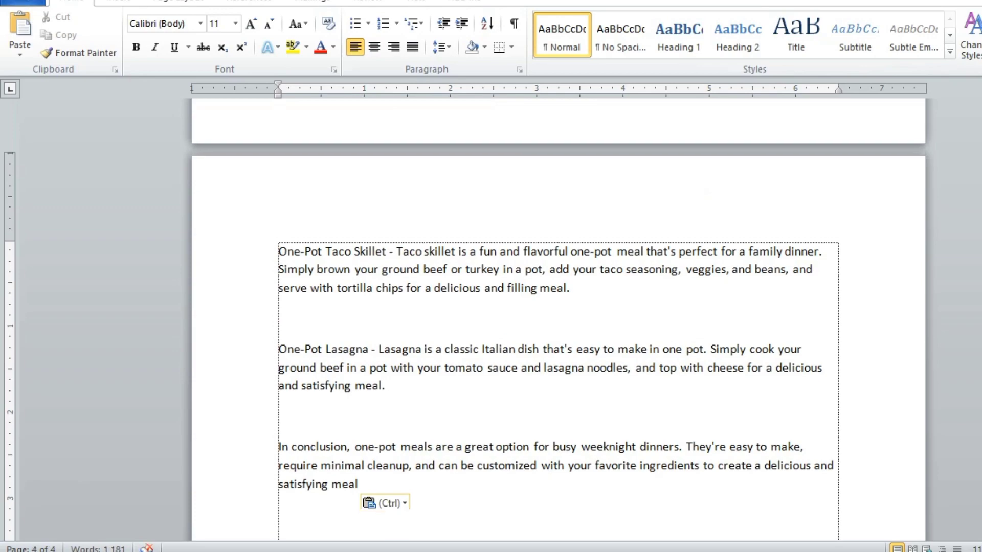
{"action": "scroll", "coordinate": [557, 307], "scroll_direction": "up", "scroll_amount": 15}
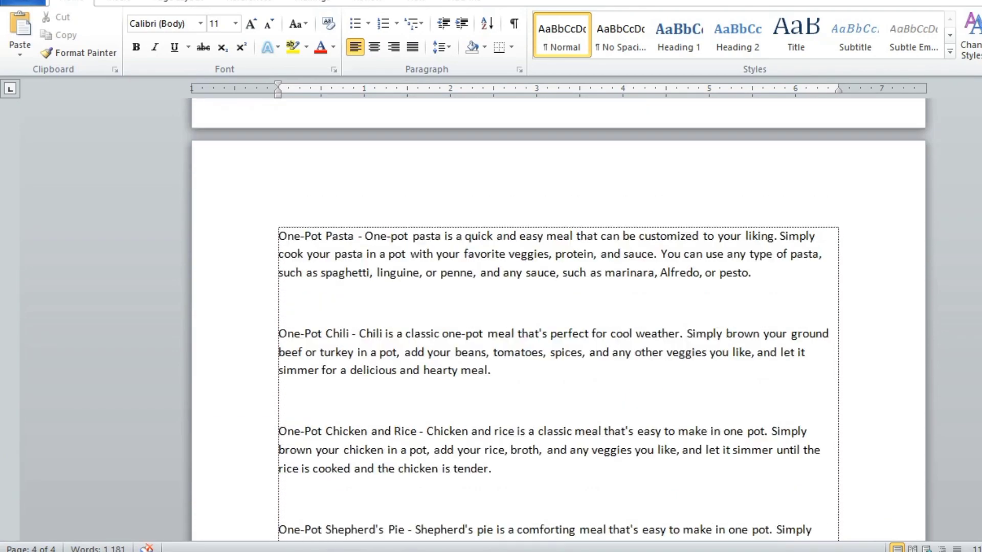
{"action": "scroll", "coordinate": [557, 307], "scroll_direction": "up", "scroll_amount": 5}
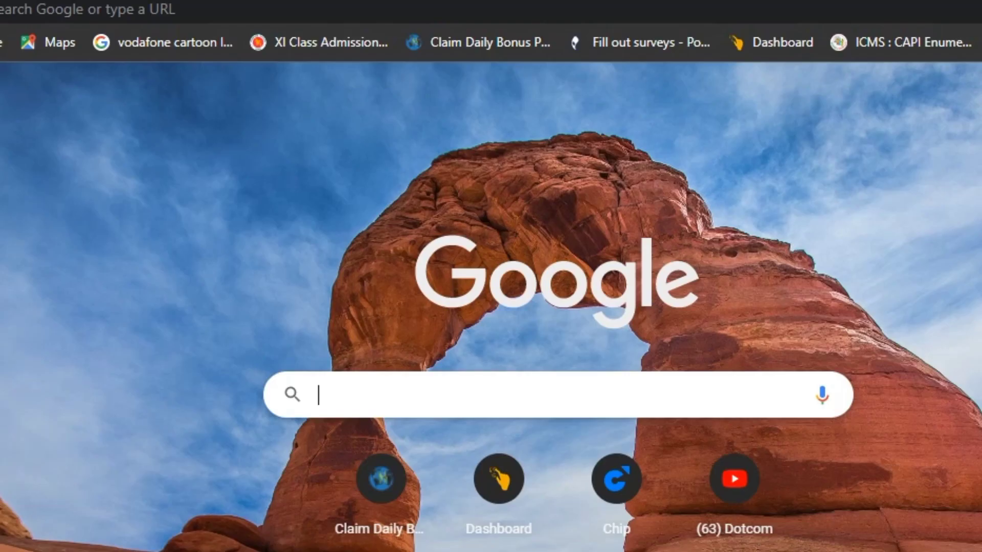
Step: Open Blogger.com through a Google search for "blogspot" and sign in with the listed Google account
{"action": "type", "text": "blogspot"}
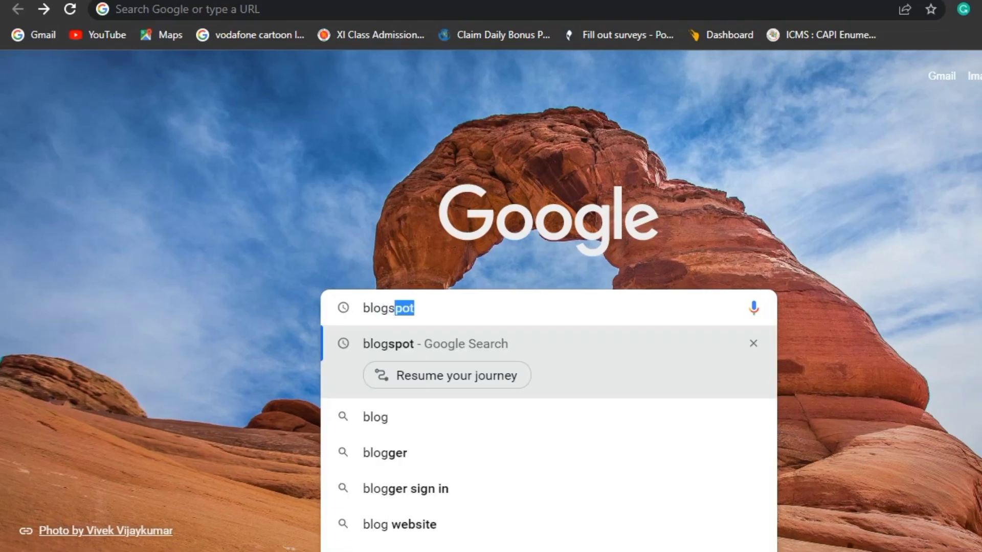
{"action": "key", "text": "Return"}
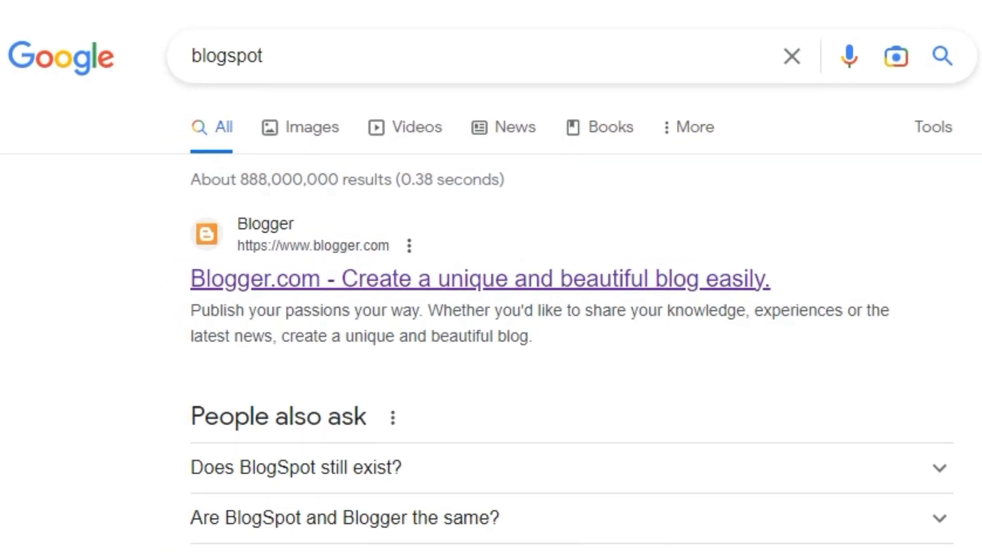
{"action": "left_click", "coordinate": [481, 279]}
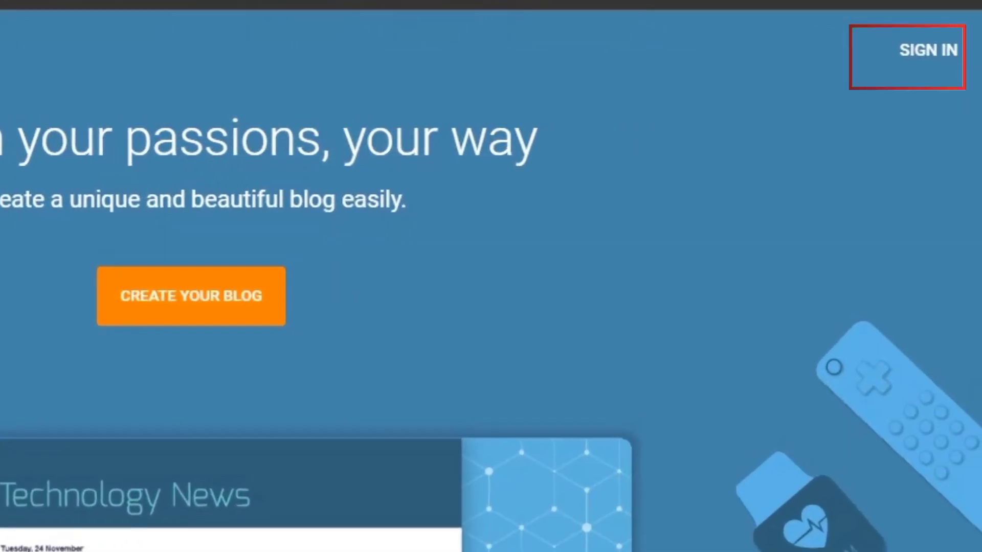
{"action": "left_click", "coordinate": [924, 48]}
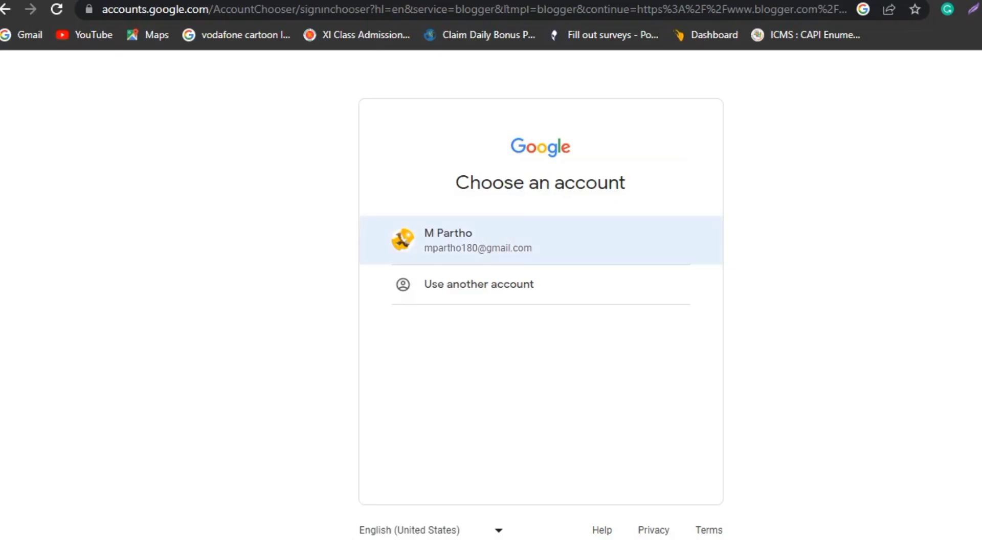
{"action": "left_click", "coordinate": [460, 240]}
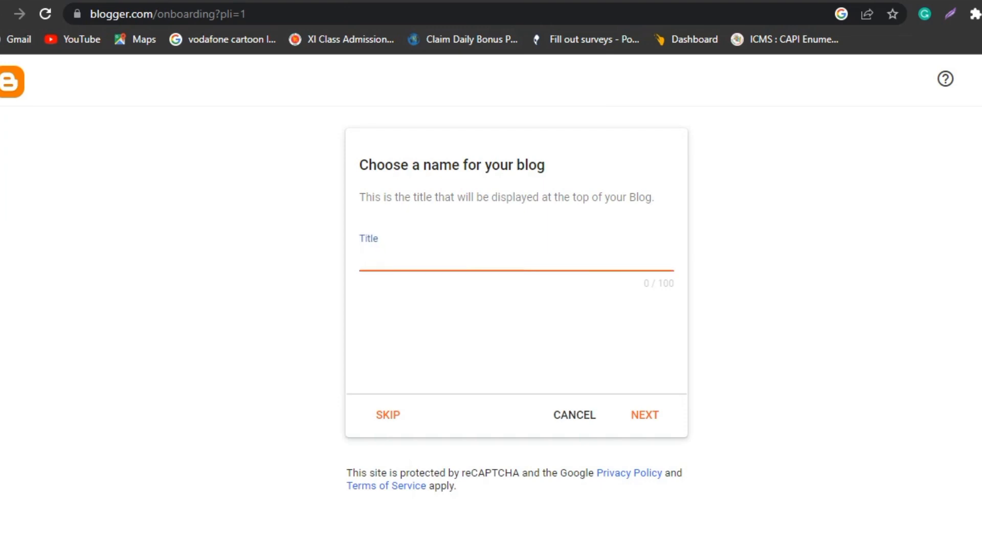
Step: Title the new blog FoodNationS and give it the address foodnations24.blogspot.com
{"action": "type", "text": "FoodNation"}
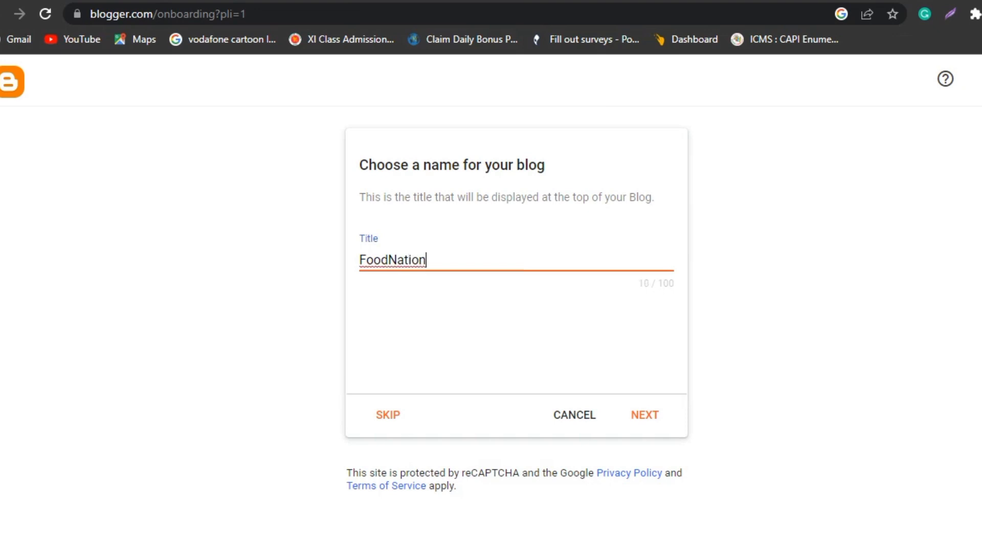
{"action": "key", "text": "Return"}
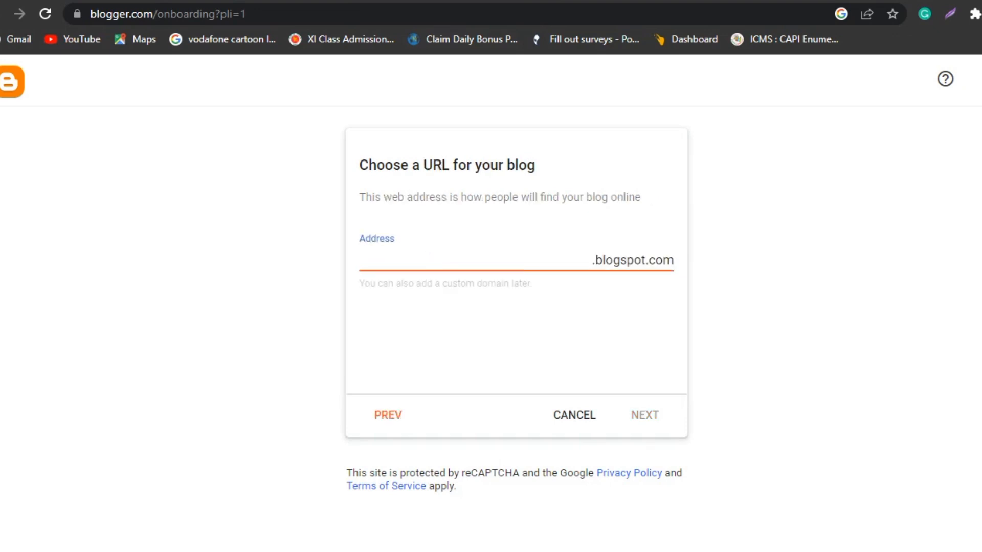
{"action": "type", "text": "foodnations"}
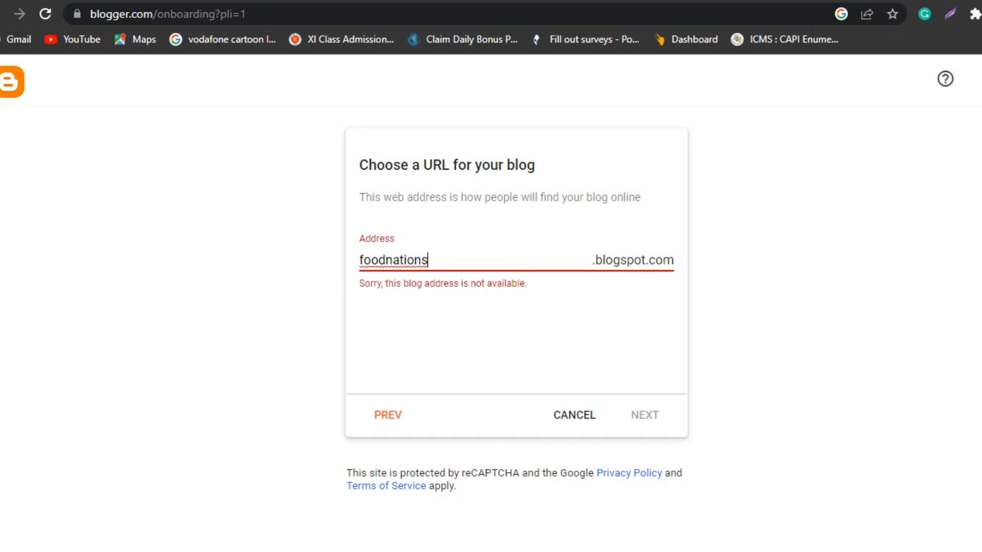
{"action": "key", "text": "Tab"}
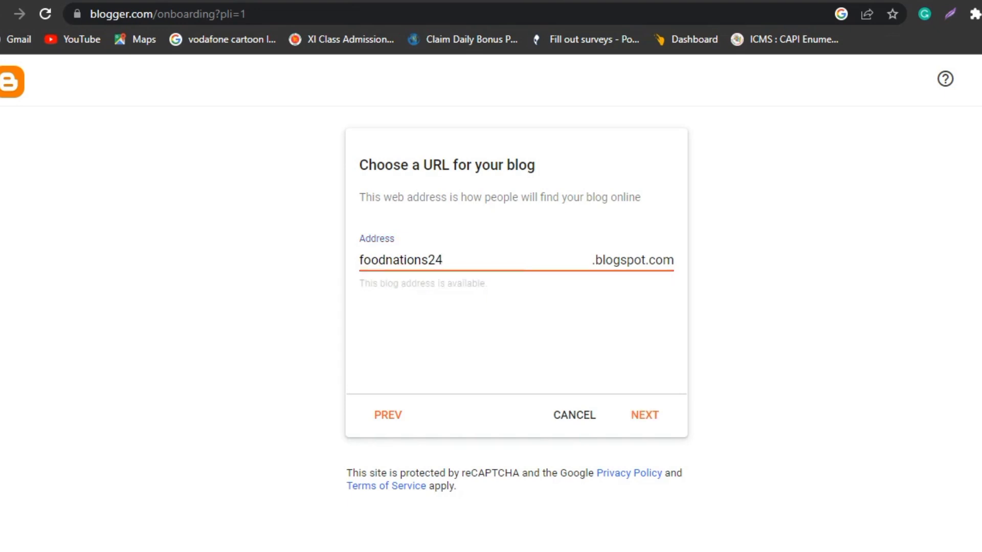
{"action": "left_click", "coordinate": [644, 415]}
Step: Set the display name to "Food Nations" and finish creating the blog
{"action": "type", "text": "'"}
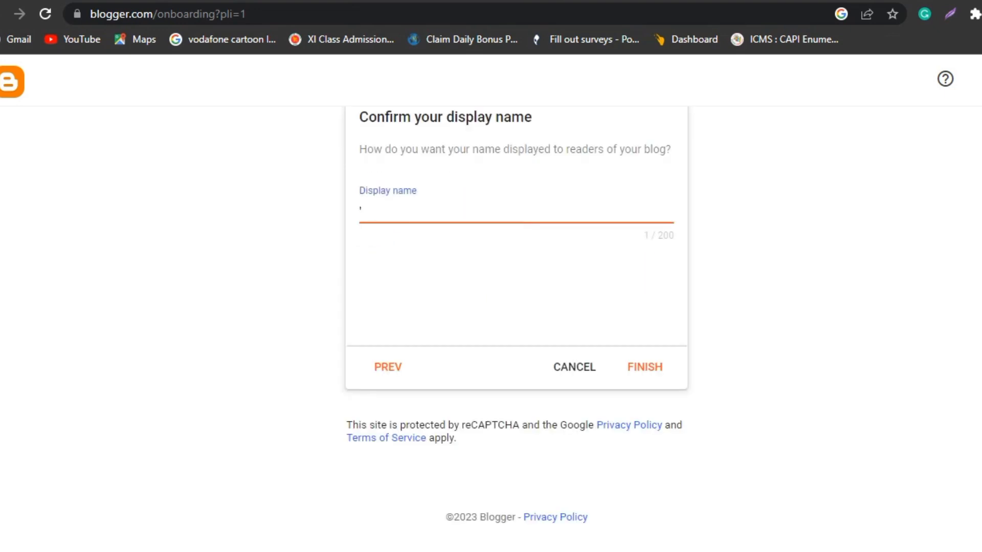
{"action": "type", "text": "Food Nations"}
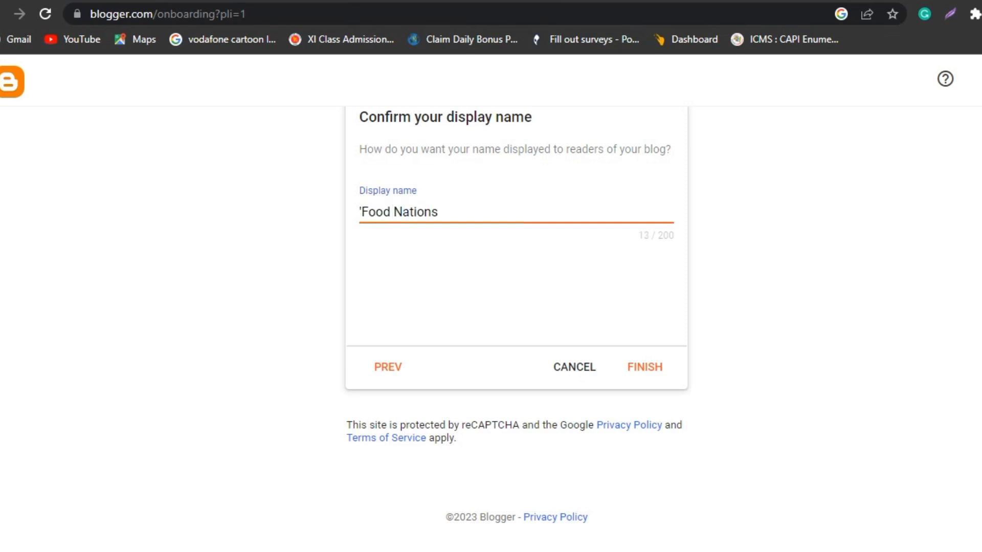
{"action": "key", "text": "BackSpace"}
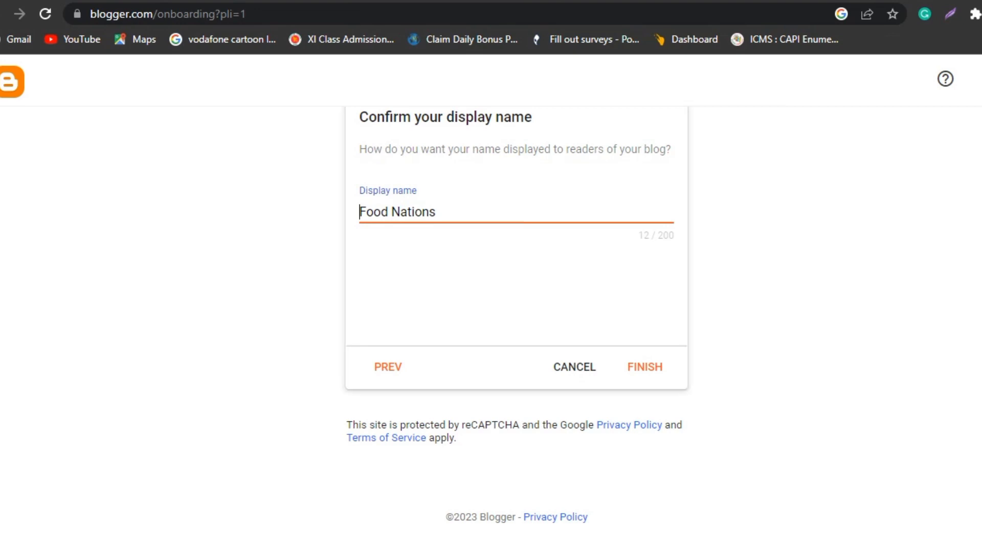
{"action": "left_click", "coordinate": [645, 367]}
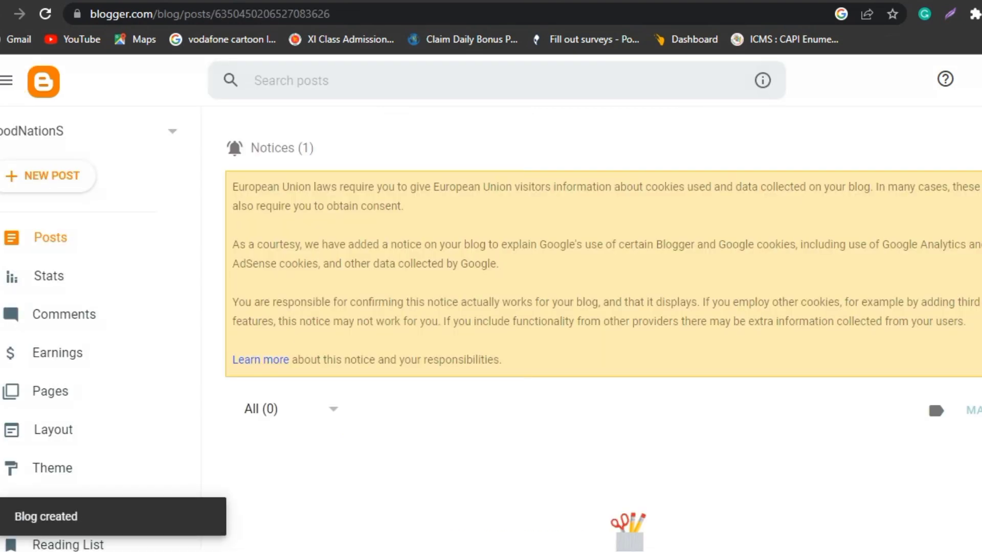
Step: Switch to ChatGPT and copy the full "Food Nation" channel description from its response
{"action": "scroll", "coordinate": [603, 337], "scroll_direction": "down", "scroll_amount": 2}
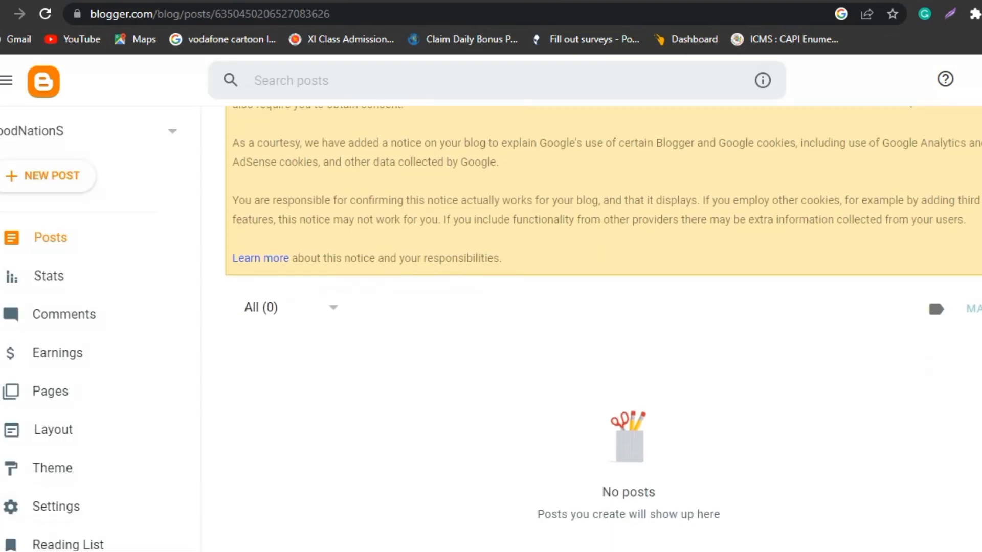
{"action": "scroll", "coordinate": [603, 337], "scroll_direction": "up", "scroll_amount": 2}
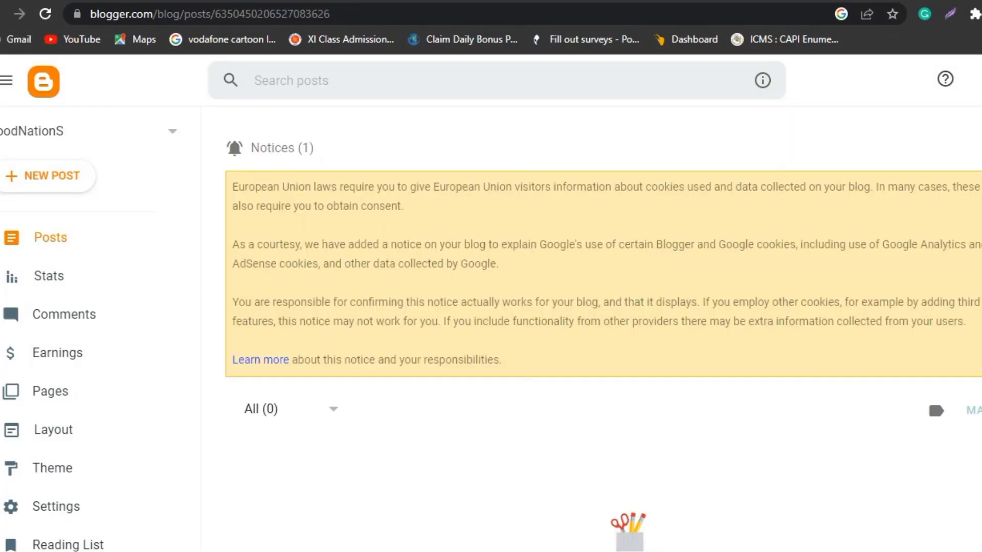
{"action": "key", "text": "ctrl+Tab"}
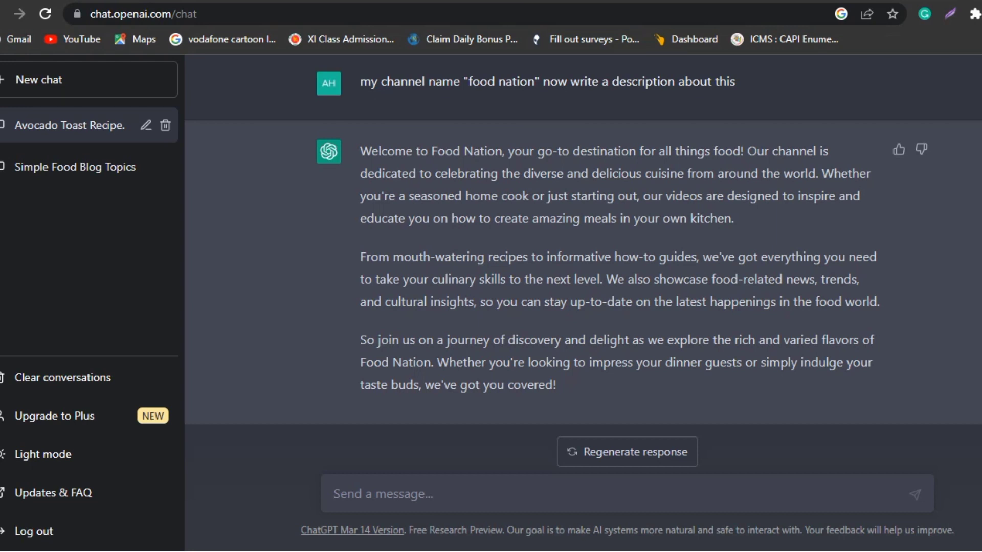
{"action": "left_click_drag", "start_coordinate": [556, 384], "coordinate": [360, 151]}
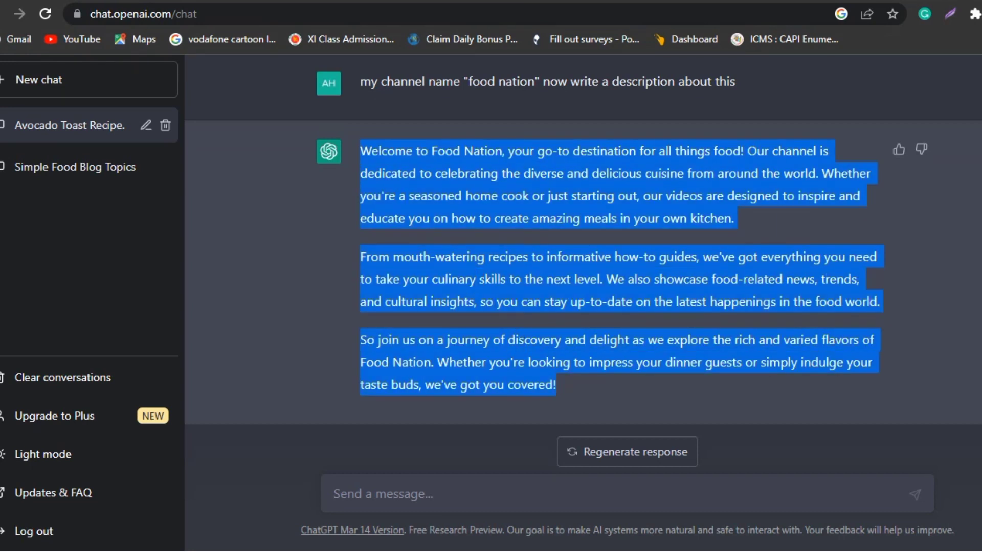
{"action": "left_click", "coordinate": [618, 235]}
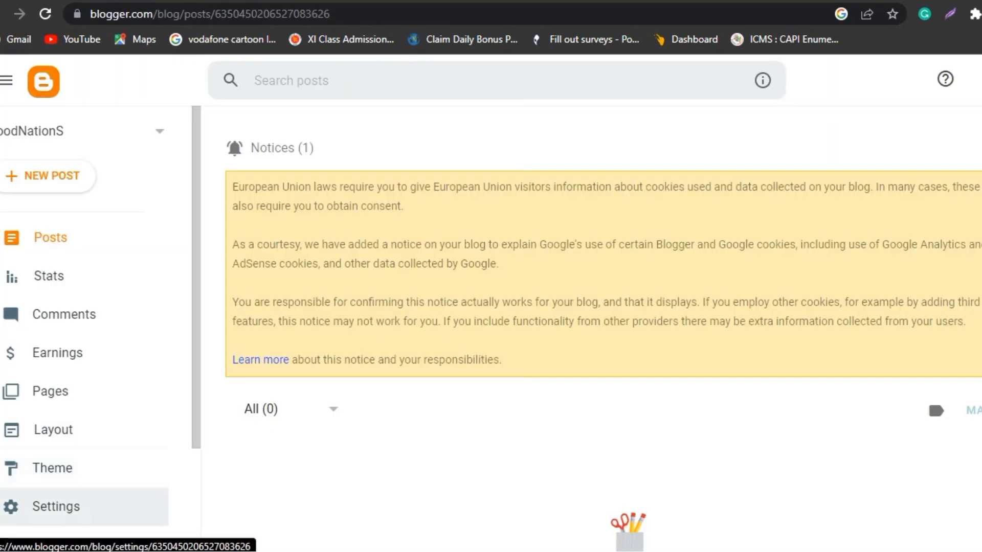
Step: In the Blogger blog settings, fill in the description with the Food Nation text ending "For discover delicious food follow us." and save it
{"action": "left_click", "coordinate": [55, 507]}
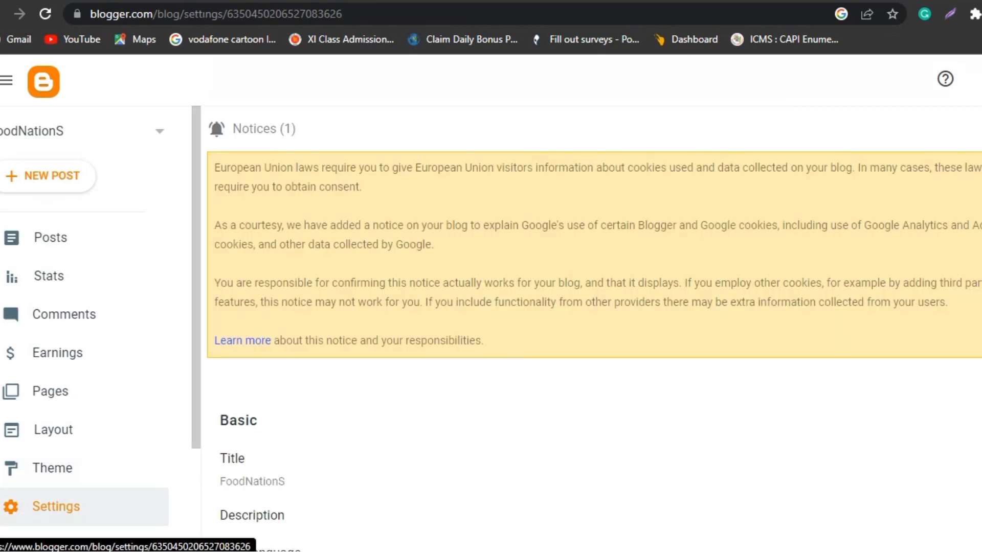
{"action": "scroll", "coordinate": [401, 328], "scroll_direction": "down", "scroll_amount": 2}
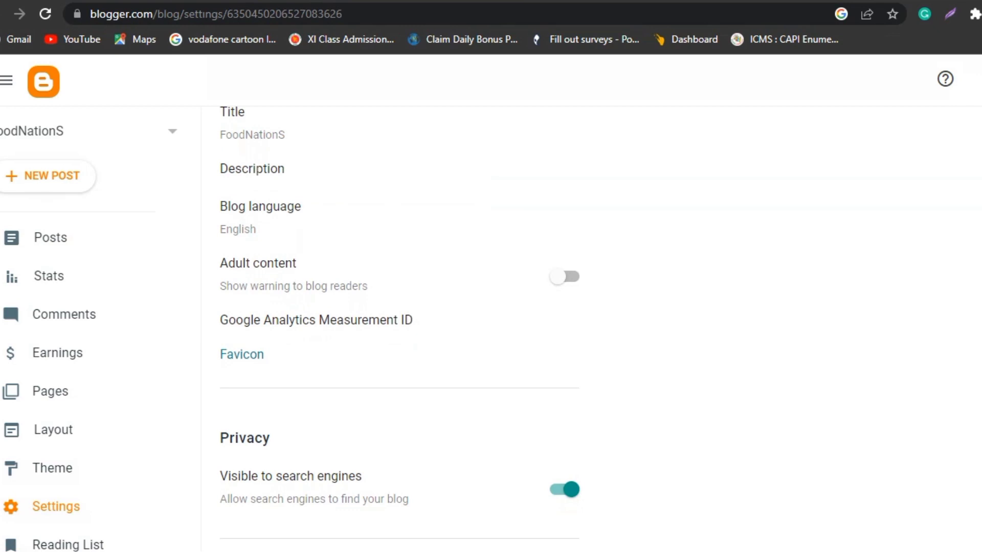
{"action": "left_click", "coordinate": [252, 168]}
{"action": "left_click", "coordinate": [491, 298]}
{"action": "key", "text": "ctrl+v"}
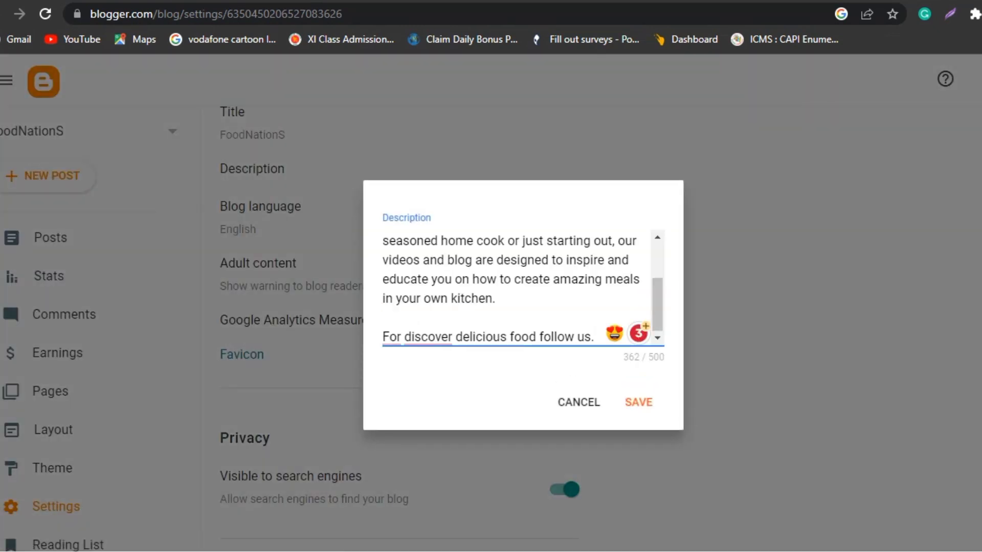
{"action": "left_click", "coordinate": [638, 402]}
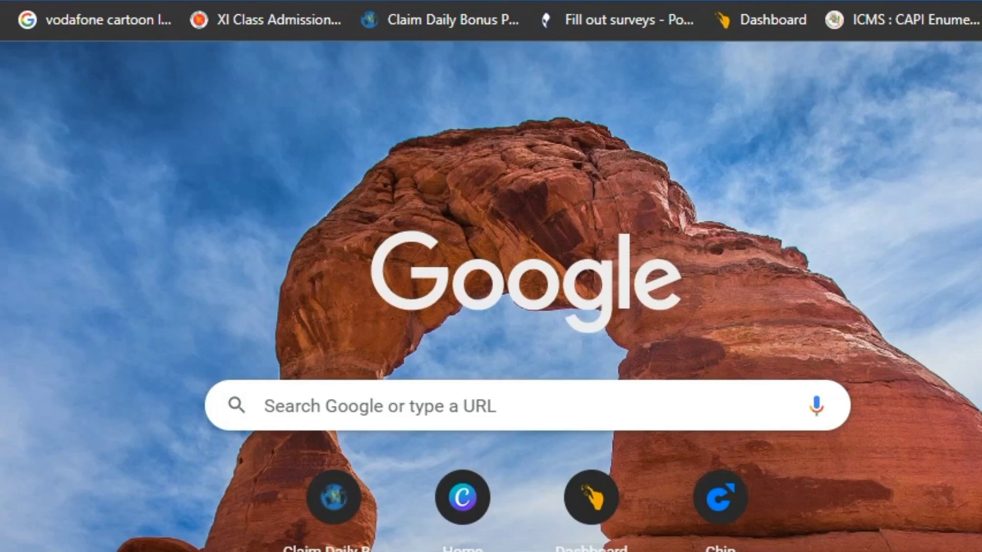
Step: Search Google for "sora templates" and open the Sora Templates website
{"action": "type", "text": "S"}
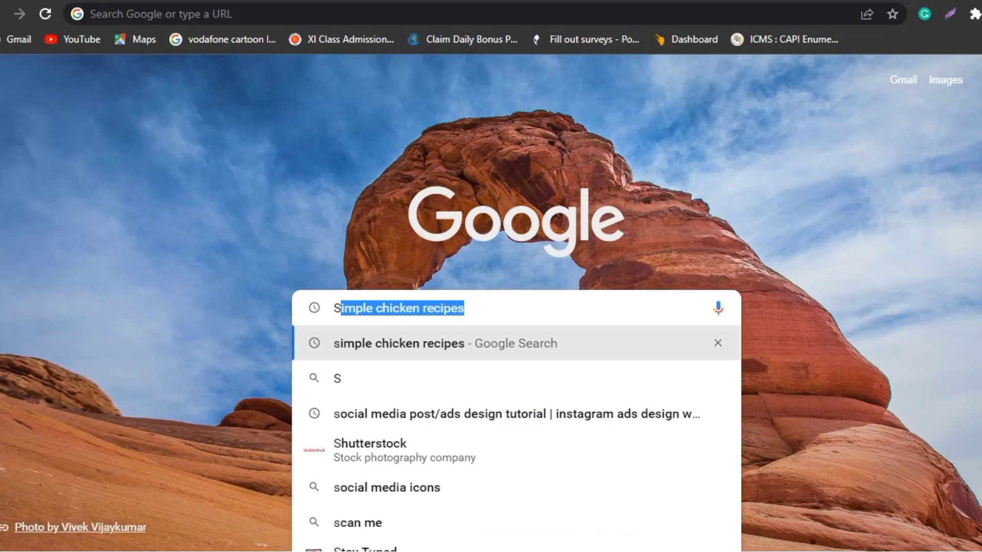
{"action": "type", "text": "ORA"}
{"action": "left_click", "coordinate": [376, 418]}
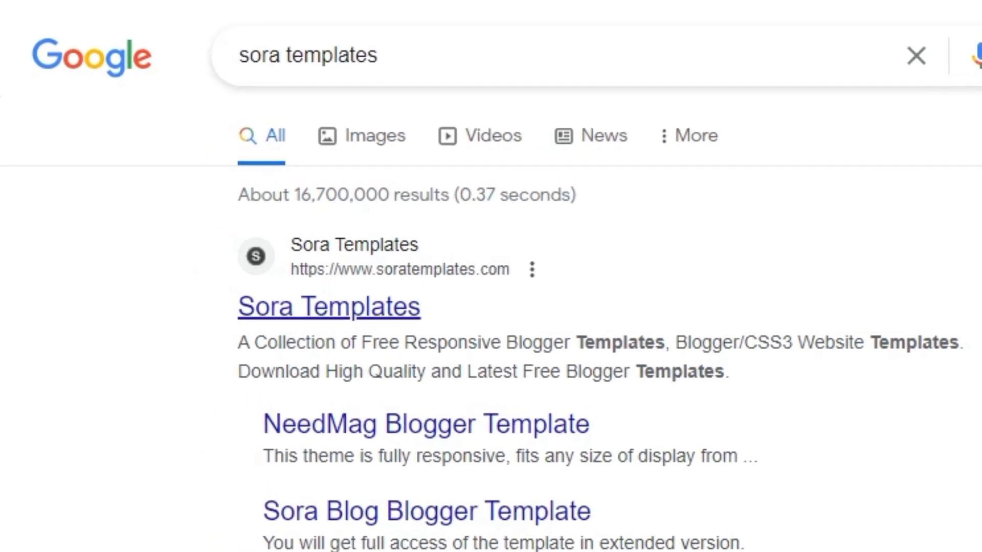
{"action": "left_click", "coordinate": [328, 307]}
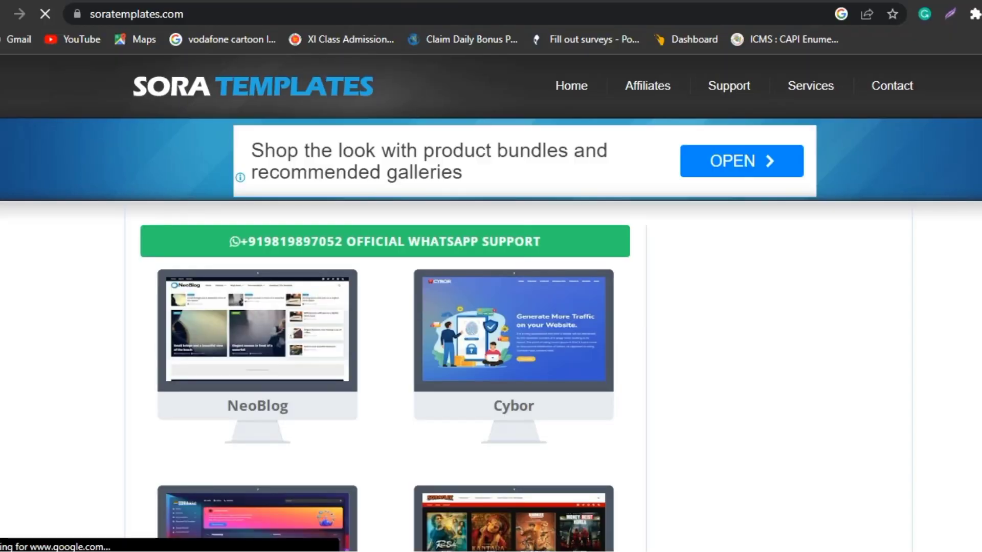
Step: Browse the Sora Templates catalogue to page 12 and open the Fooddy template's page
{"action": "scroll", "coordinate": [514, 332], "scroll_direction": "down", "scroll_amount": 1}
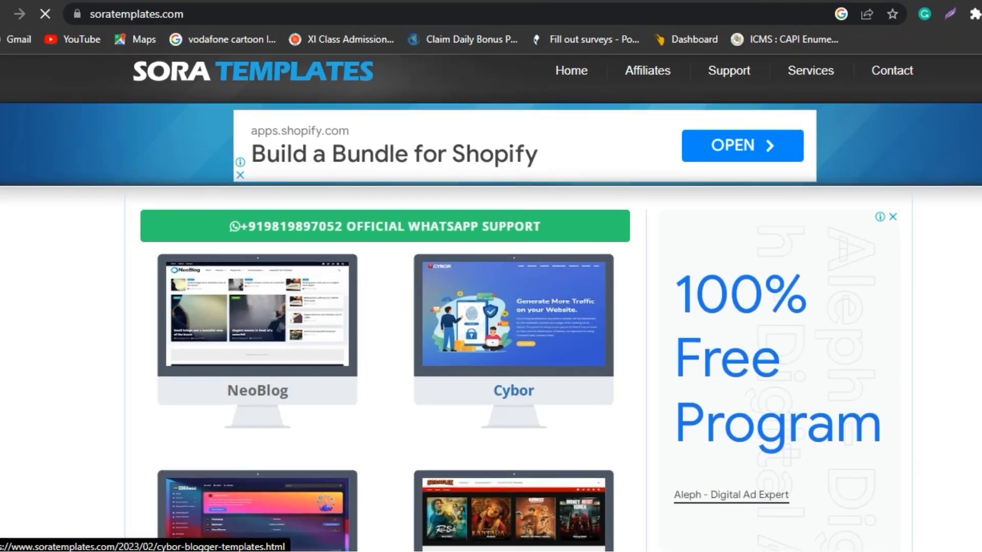
{"action": "scroll", "coordinate": [513, 415], "scroll_direction": "down", "scroll_amount": 1}
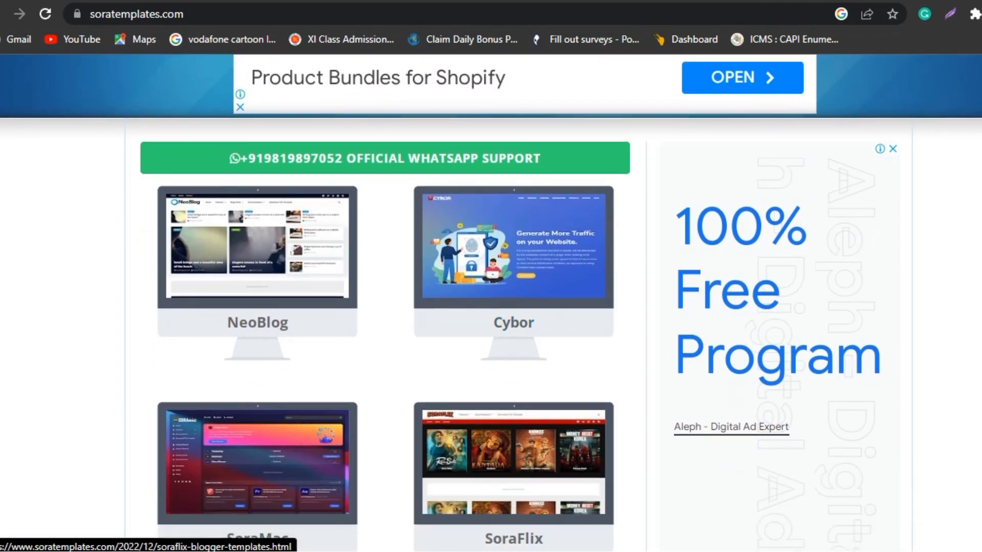
{"action": "scroll", "coordinate": [514, 414], "scroll_direction": "down", "scroll_amount": 8}
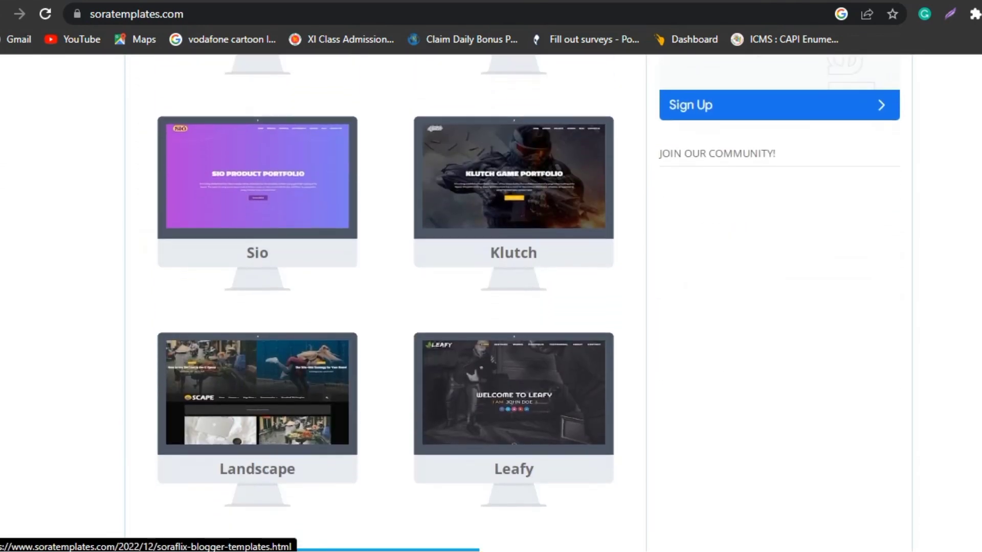
{"action": "scroll", "coordinate": [513, 307], "scroll_direction": "down", "scroll_amount": 2}
{"action": "scroll", "coordinate": [514, 307], "scroll_direction": "down", "scroll_amount": 1}
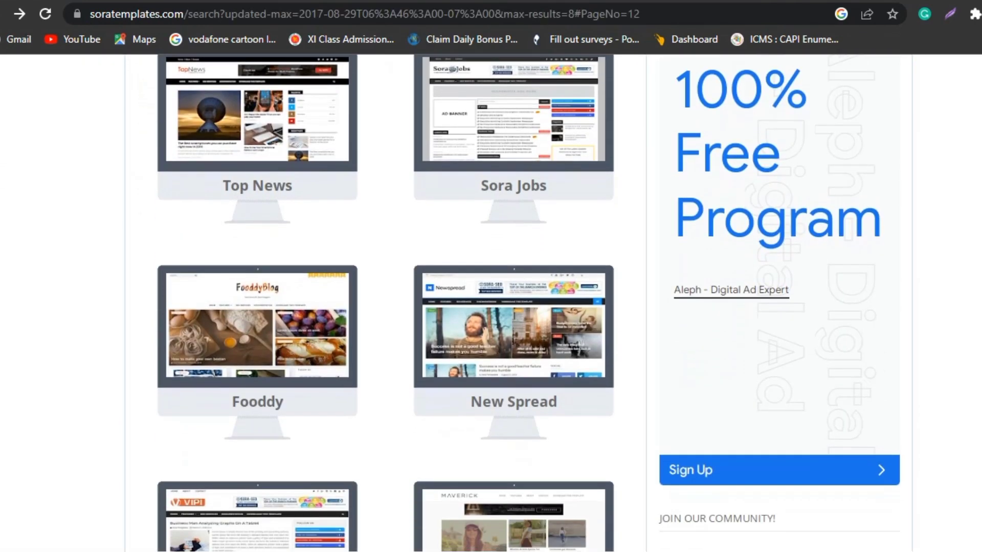
{"action": "left_click", "coordinate": [286, 367]}
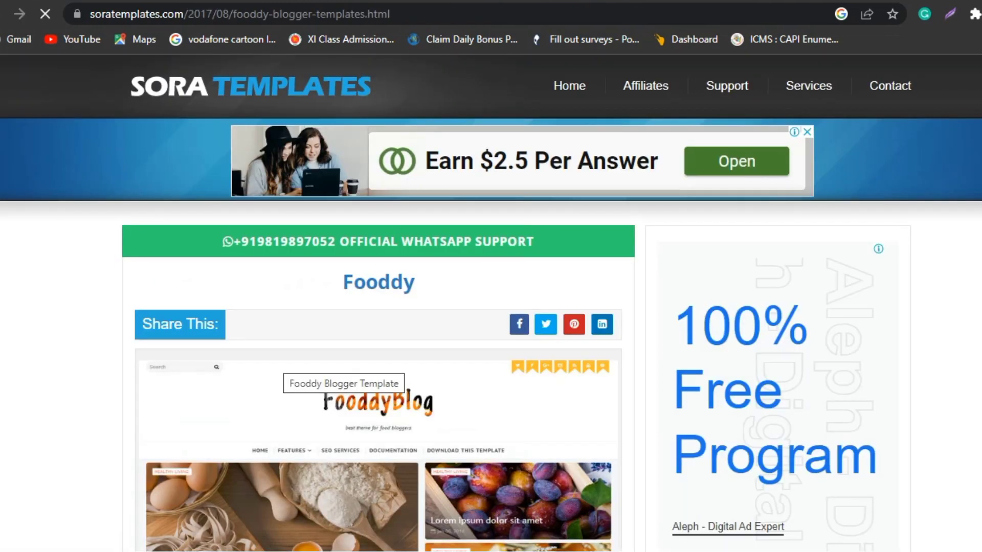
Step: Open the Fooddy template's live demo and examine its home page from the header down to the footer
{"action": "scroll", "coordinate": [285, 368], "scroll_direction": "down", "scroll_amount": 2}
{"action": "scroll", "coordinate": [491, 307], "scroll_direction": "down", "scroll_amount": 1}
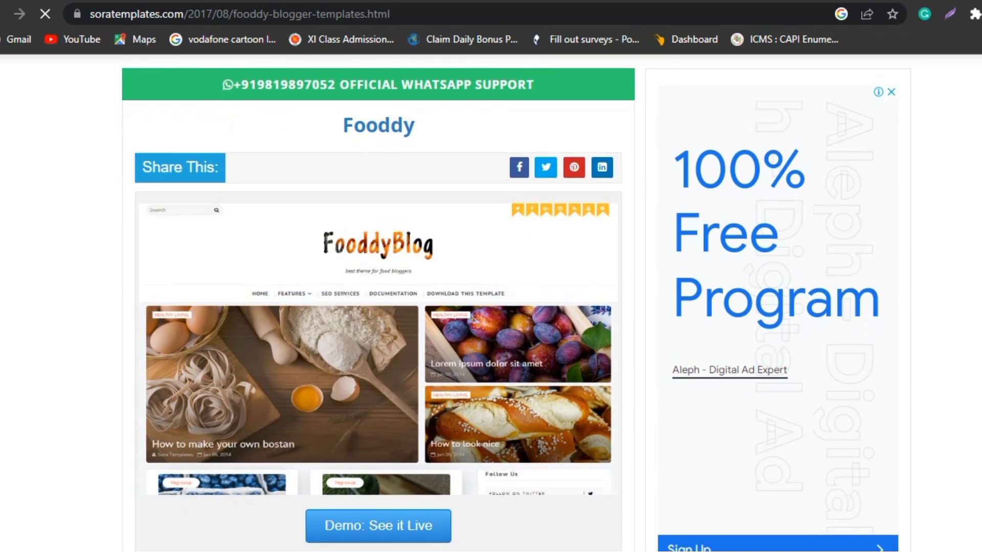
{"action": "left_click", "coordinate": [379, 525]}
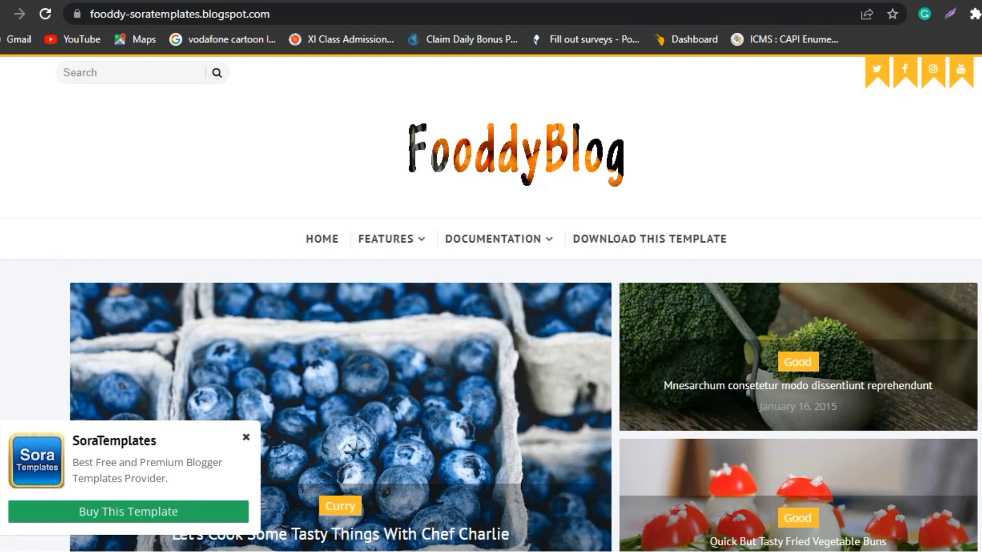
{"action": "scroll", "coordinate": [532, 450], "scroll_direction": "down", "scroll_amount": 5}
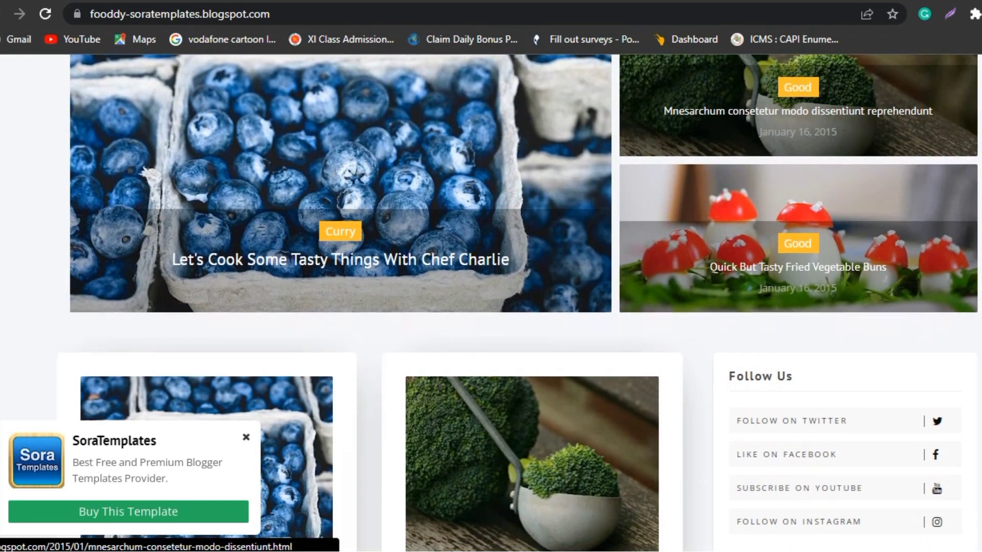
{"action": "scroll", "coordinate": [532, 450], "scroll_direction": "down", "scroll_amount": 9}
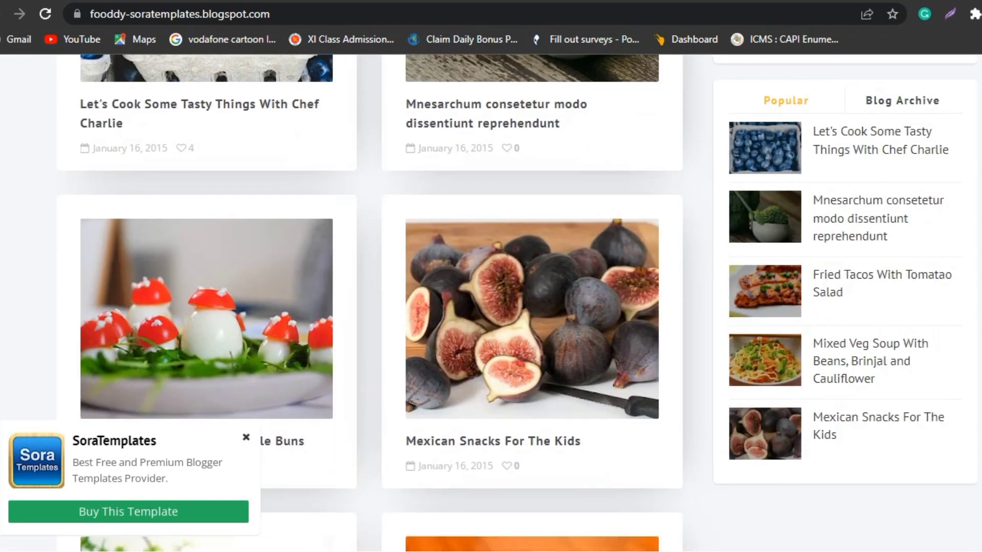
{"action": "scroll", "coordinate": [532, 450], "scroll_direction": "down", "scroll_amount": 8}
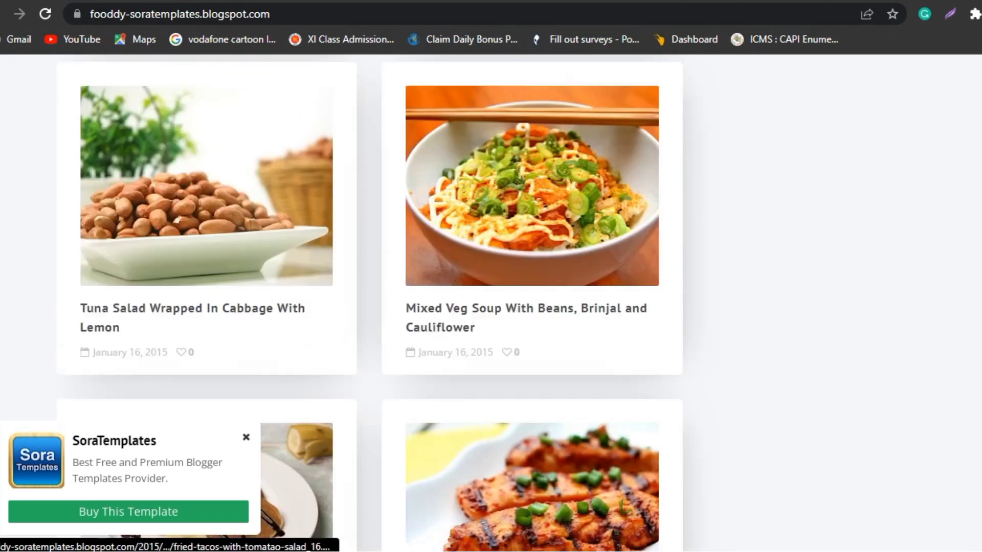
{"action": "scroll", "coordinate": [532, 450], "scroll_direction": "down", "scroll_amount": 10}
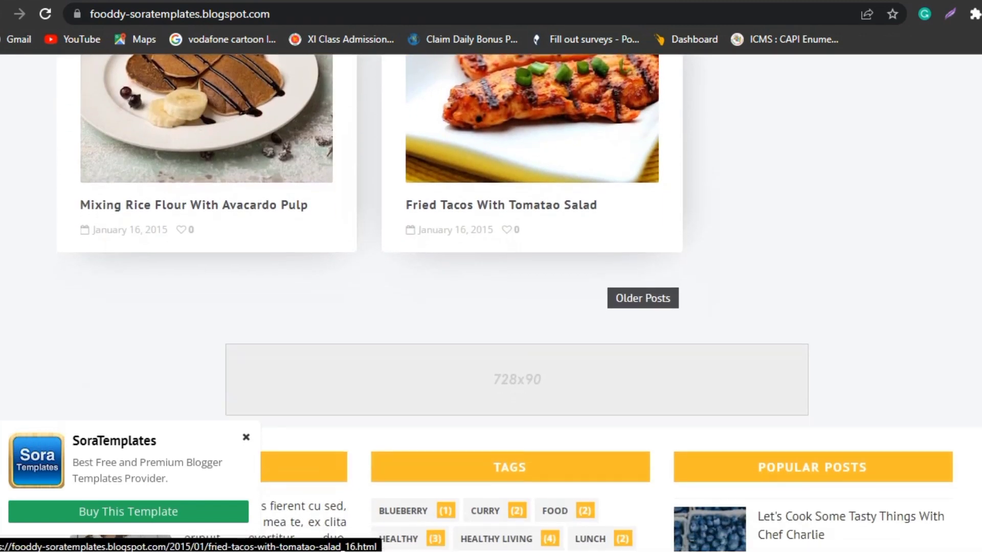
Step: Return to the Fooddy template's page and download its free version
{"action": "scroll", "coordinate": [532, 450], "scroll_direction": "down", "scroll_amount": 2}
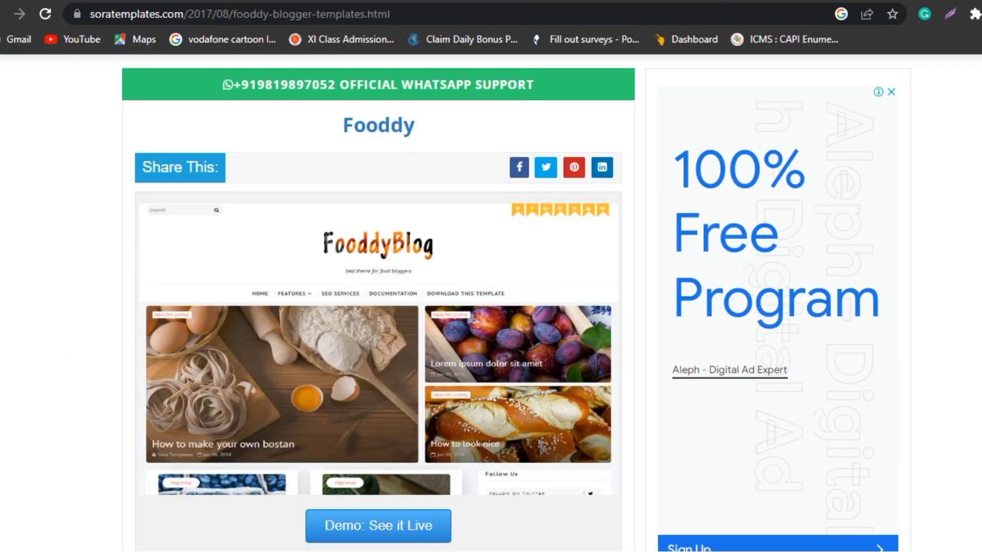
{"action": "scroll", "coordinate": [491, 302], "scroll_direction": "down", "scroll_amount": 9}
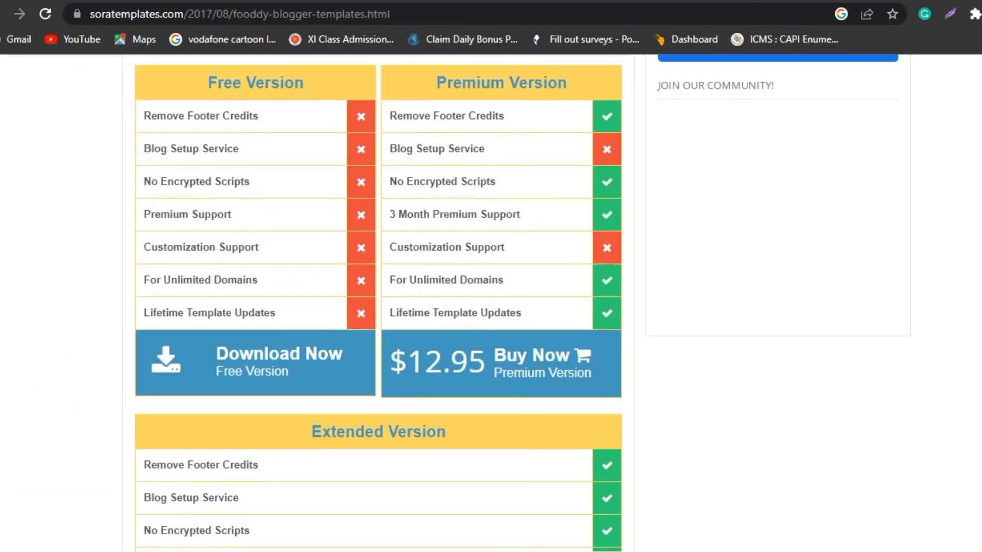
{"action": "left_click", "coordinate": [276, 362]}
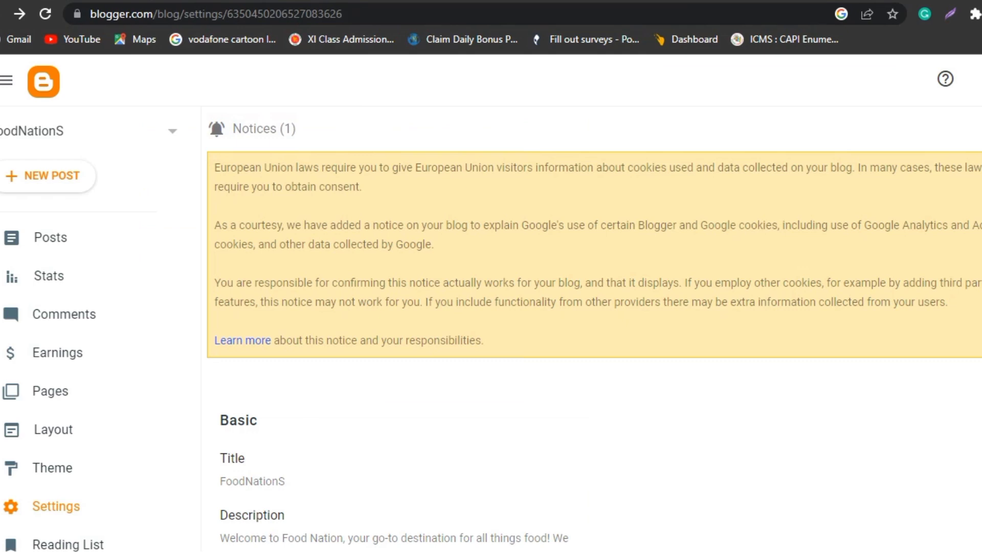
Step: Switch to Blogger, open the FoodNationS blog's theme settings and look through the built-in themes
{"action": "scroll", "coordinate": [51, 332], "scroll_direction": "down", "scroll_amount": 3}
{"action": "left_click", "coordinate": [51, 331]}
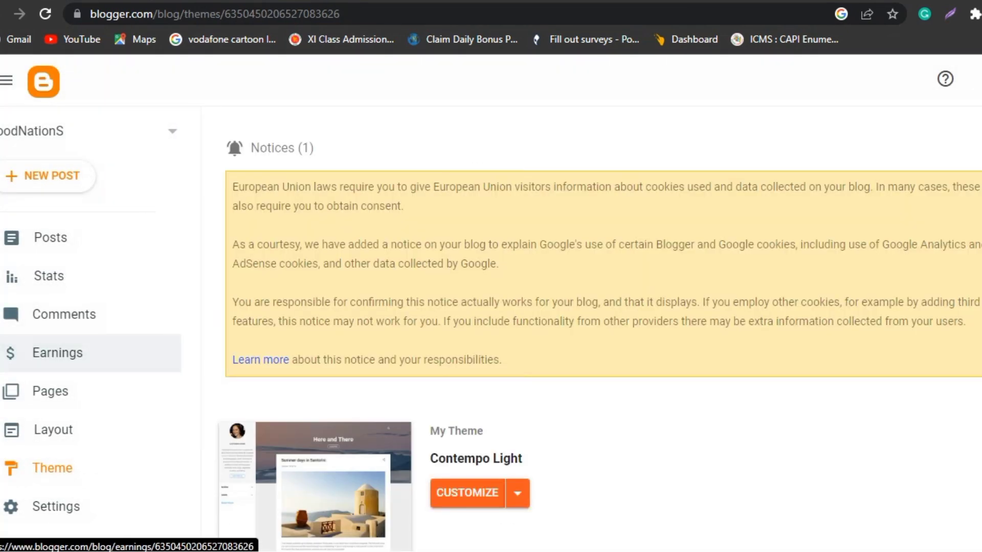
{"action": "scroll", "coordinate": [588, 327], "scroll_direction": "down", "scroll_amount": 10}
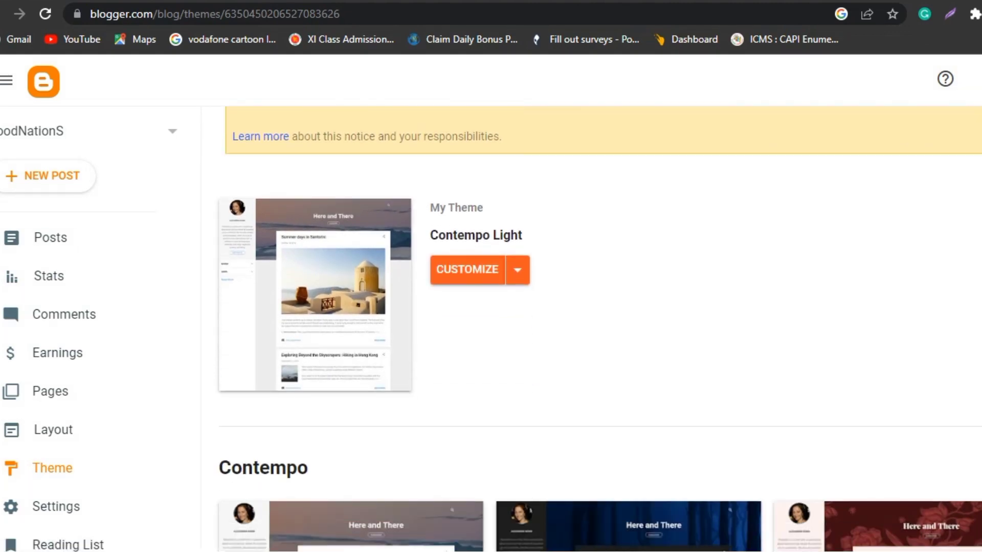
{"action": "scroll", "coordinate": [588, 327], "scroll_direction": "down", "scroll_amount": 19}
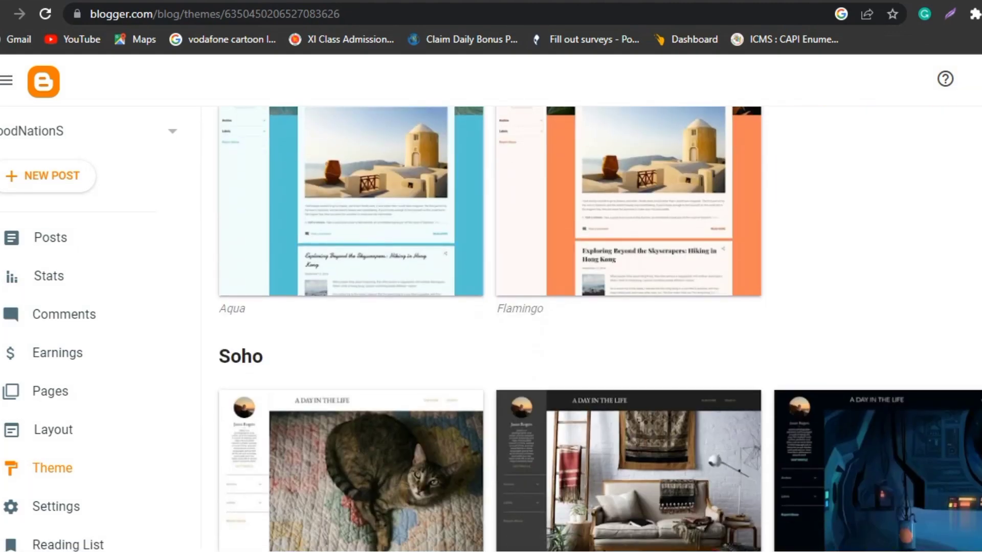
{"action": "scroll", "coordinate": [588, 327], "scroll_direction": "down", "scroll_amount": 13}
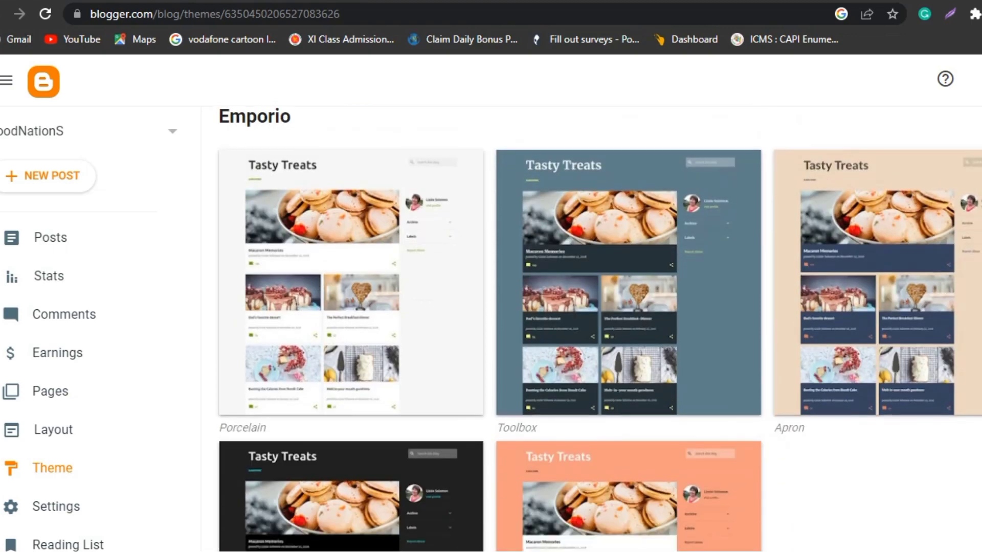
{"action": "scroll", "coordinate": [588, 327], "scroll_direction": "down", "scroll_amount": 19}
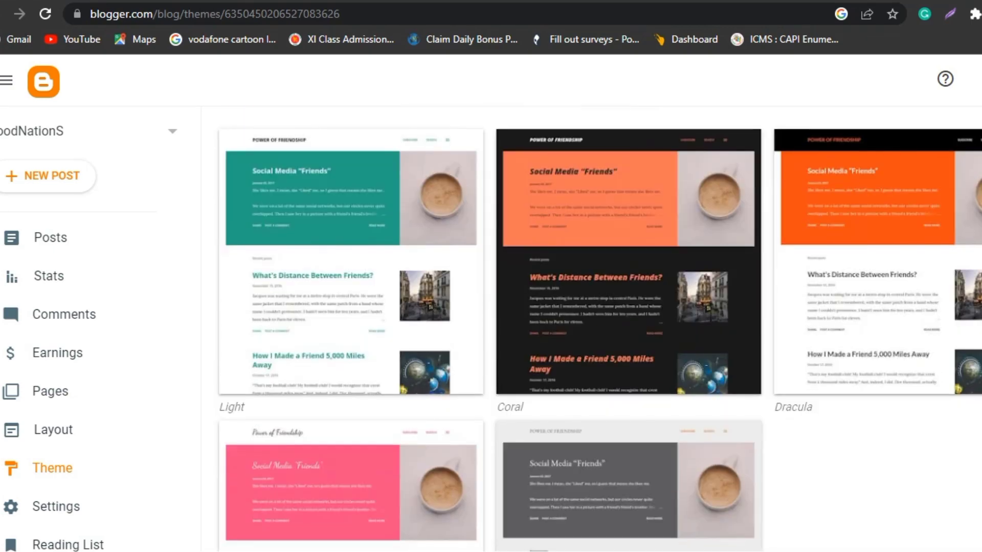
{"action": "scroll", "coordinate": [588, 327], "scroll_direction": "up", "scroll_amount": 20}
{"action": "scroll", "coordinate": [588, 327], "scroll_direction": "up", "scroll_amount": 20}
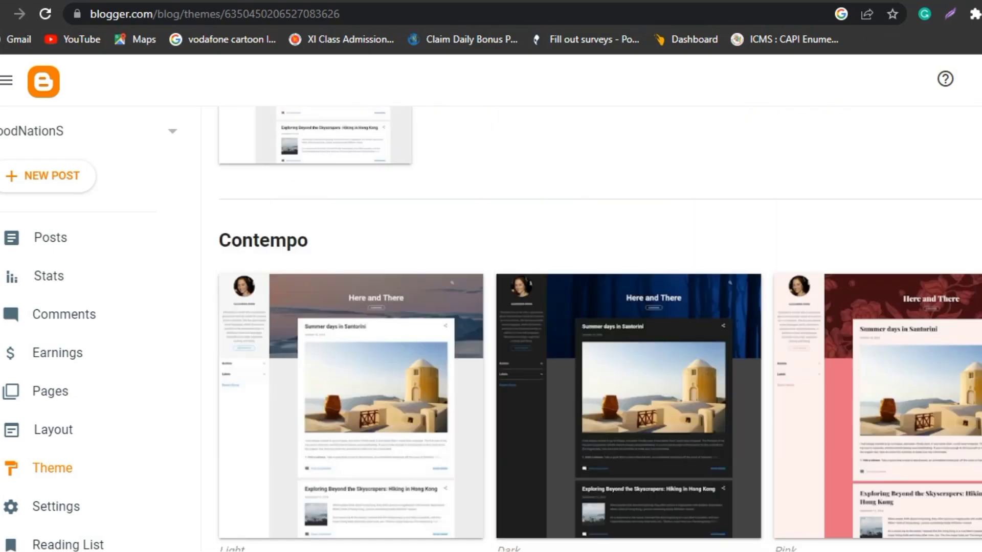
Step: Restore the blog's theme from the file "Fooddy Free Version 2.0.xml" in the "New folder" folder of Downloads
{"action": "scroll", "coordinate": [588, 327], "scroll_direction": "down", "scroll_amount": 3}
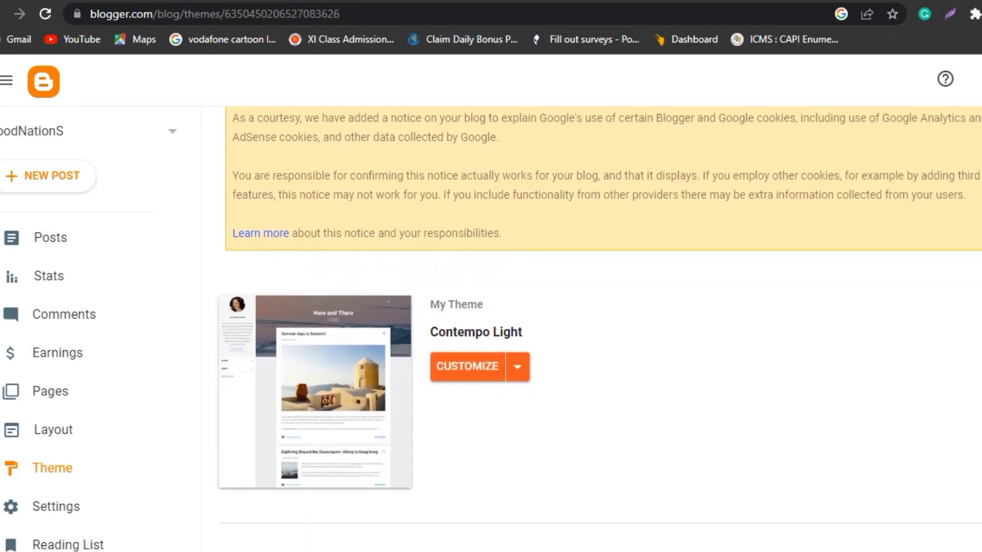
{"action": "scroll", "coordinate": [415, 289], "scroll_direction": "down", "scroll_amount": 2}
{"action": "left_click", "coordinate": [415, 288]}
{"action": "left_click", "coordinate": [311, 289]}
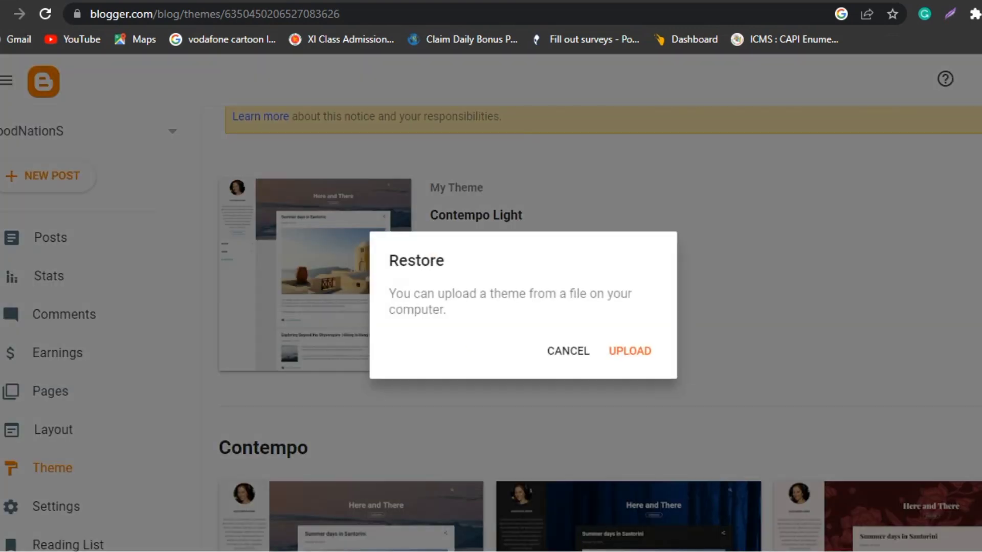
{"action": "left_click", "coordinate": [629, 352]}
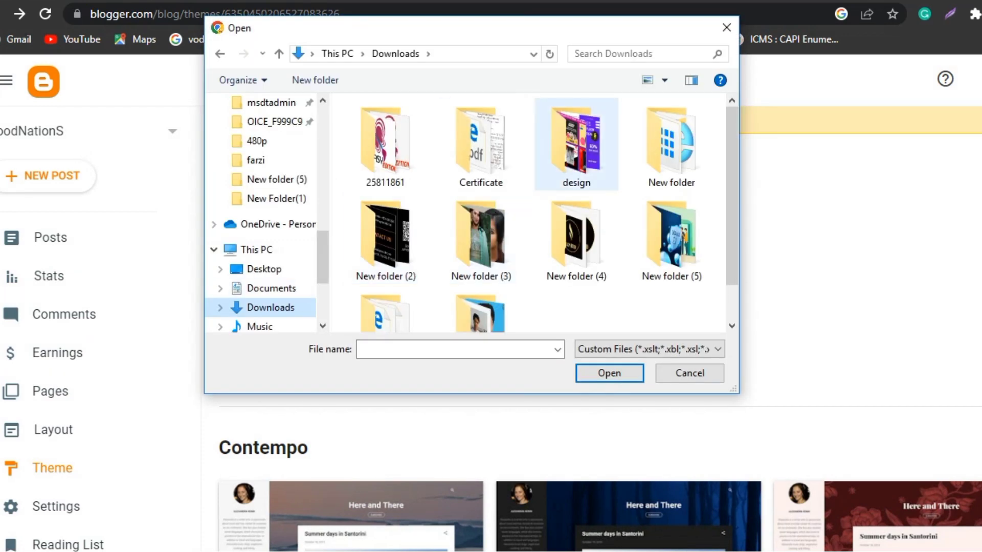
{"action": "double_click", "coordinate": [671, 148]}
{"action": "left_click", "coordinate": [422, 143]}
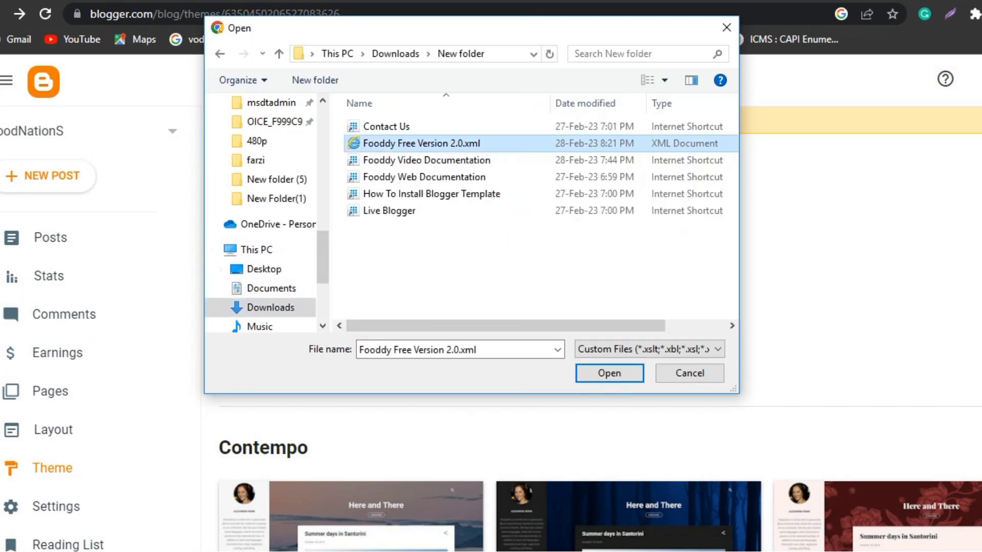
{"action": "left_click", "coordinate": [609, 372]}
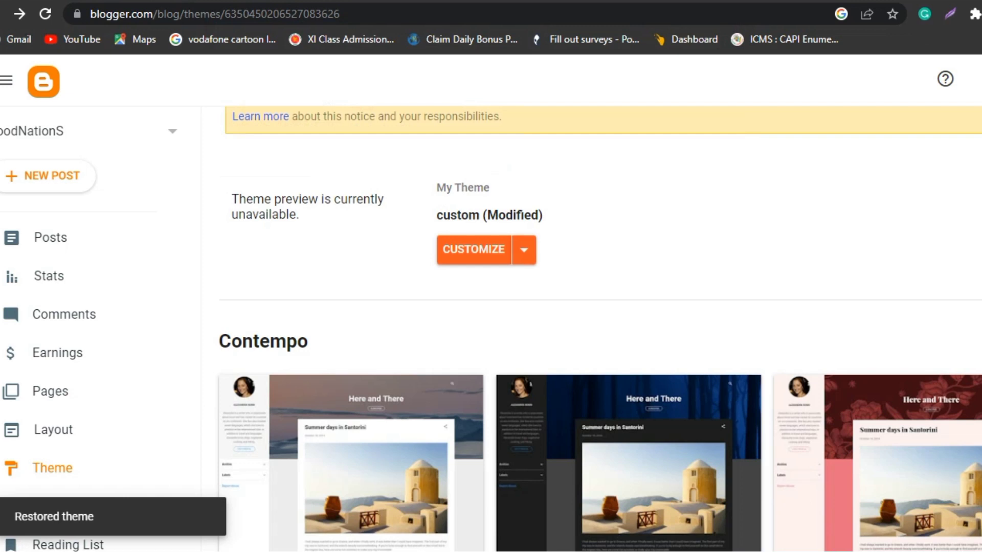
{"action": "scroll", "coordinate": [598, 332], "scroll_direction": "up", "scroll_amount": 5}
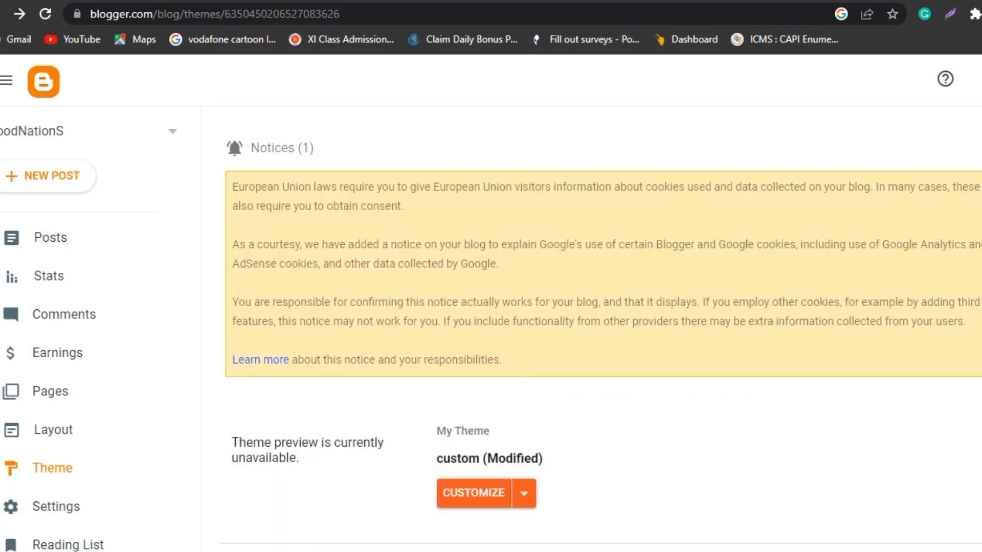
{"action": "key", "text": "ctrl+t"}
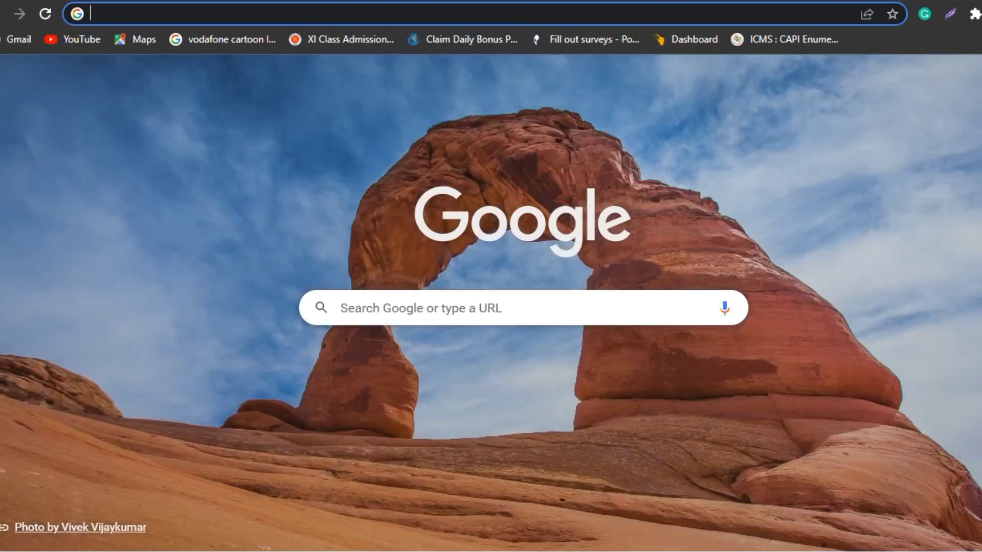
{"action": "type", "text": "w"}
{"action": "type", "text": "ww."}
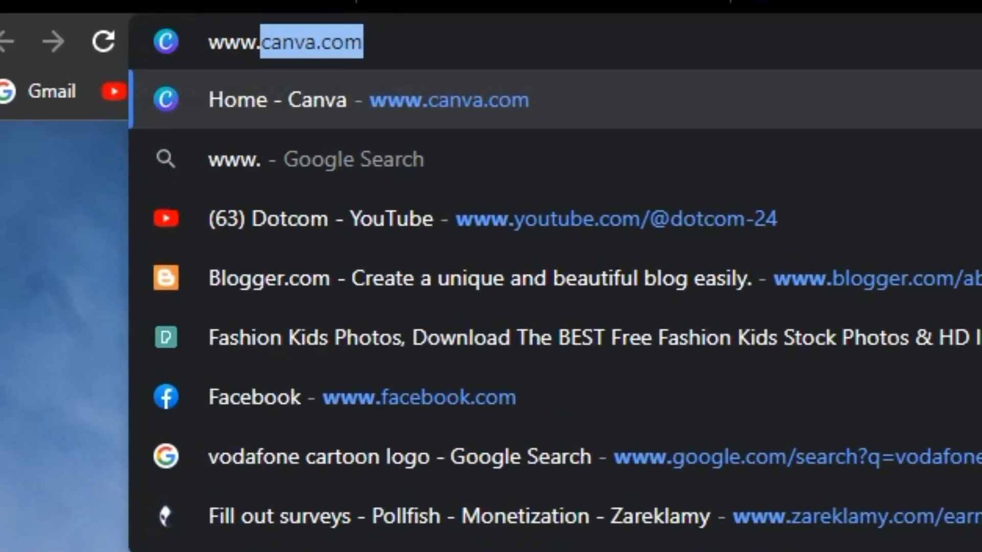
{"action": "type", "text": "food"}
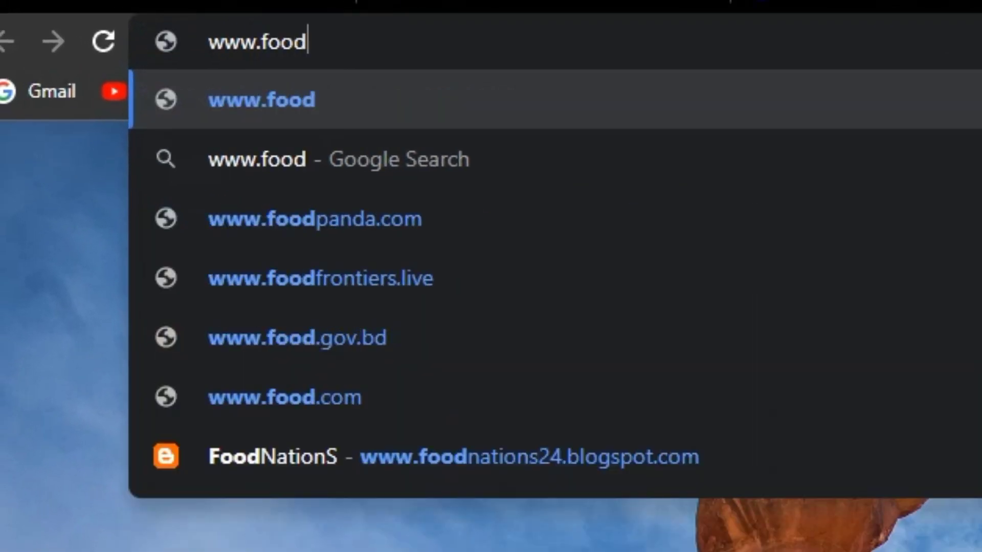
{"action": "type", "text": "nations"}
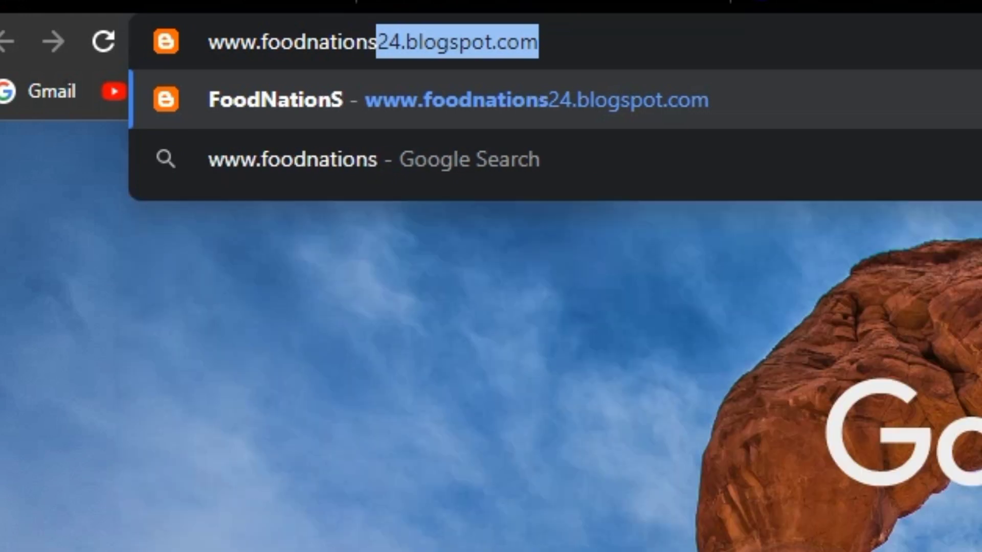
{"action": "type", "text": "24."}
{"action": "type", "text": "blogspot.co"}
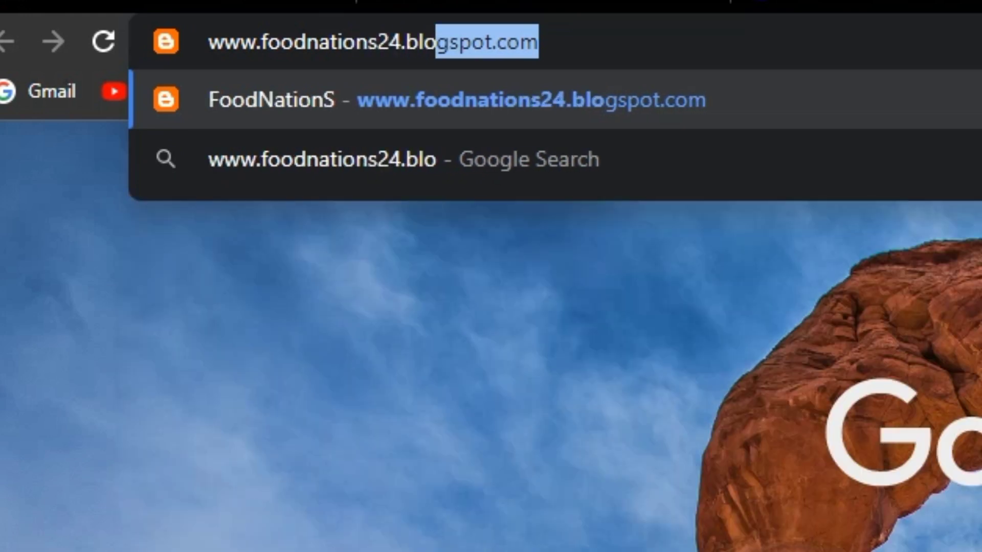
{"action": "type", "text": "m"}
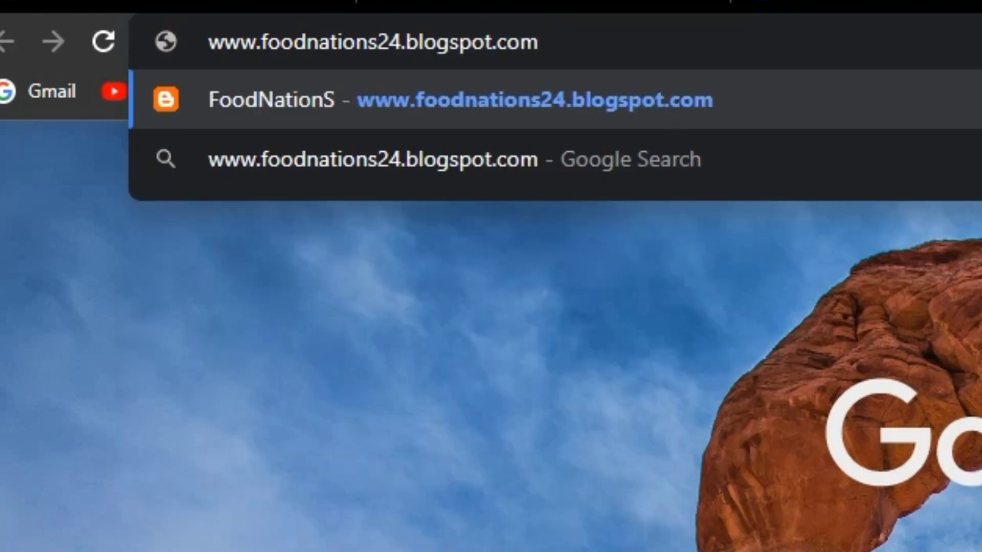
{"action": "key", "text": "Return"}
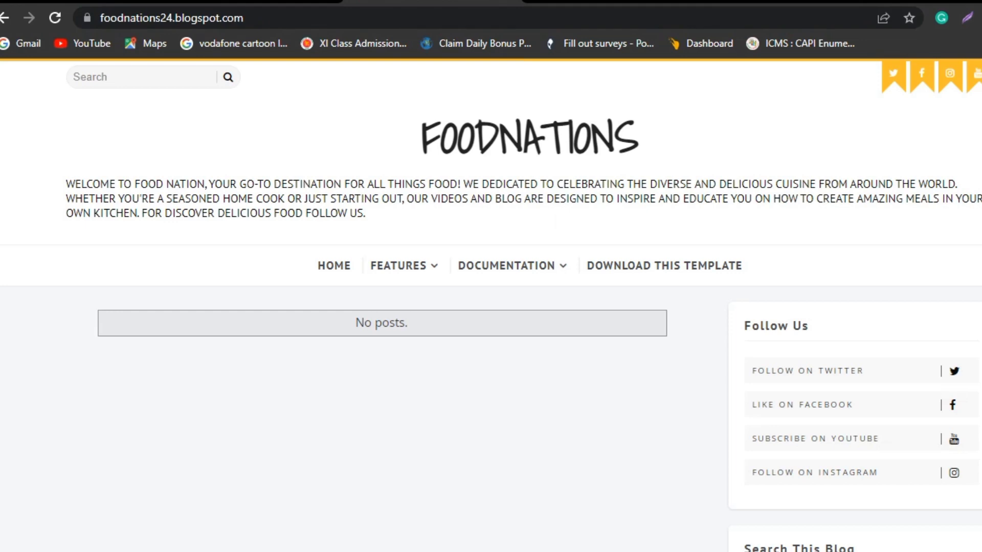
{"action": "scroll", "coordinate": [491, 307], "scroll_direction": "down", "scroll_amount": 15}
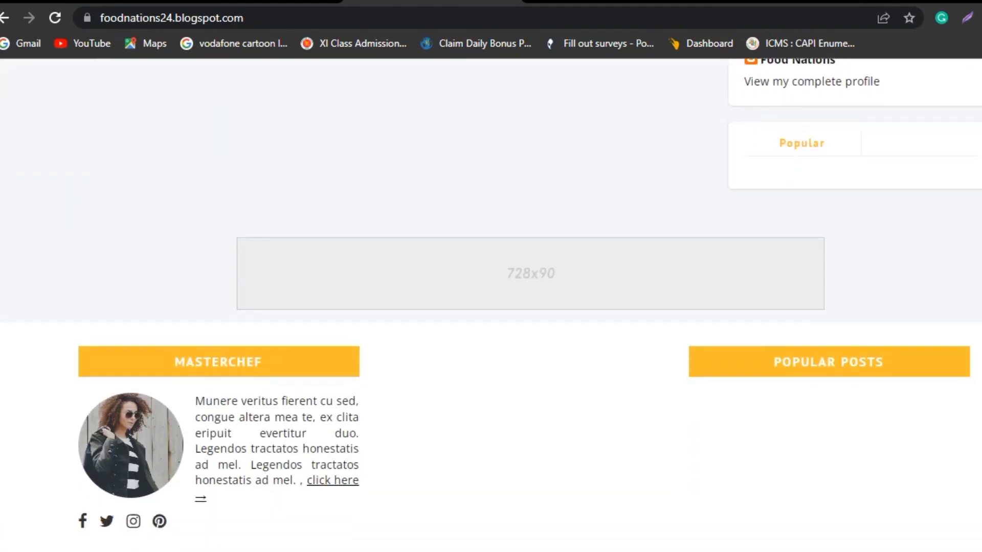
{"action": "scroll", "coordinate": [491, 306], "scroll_direction": "up", "scroll_amount": 15}
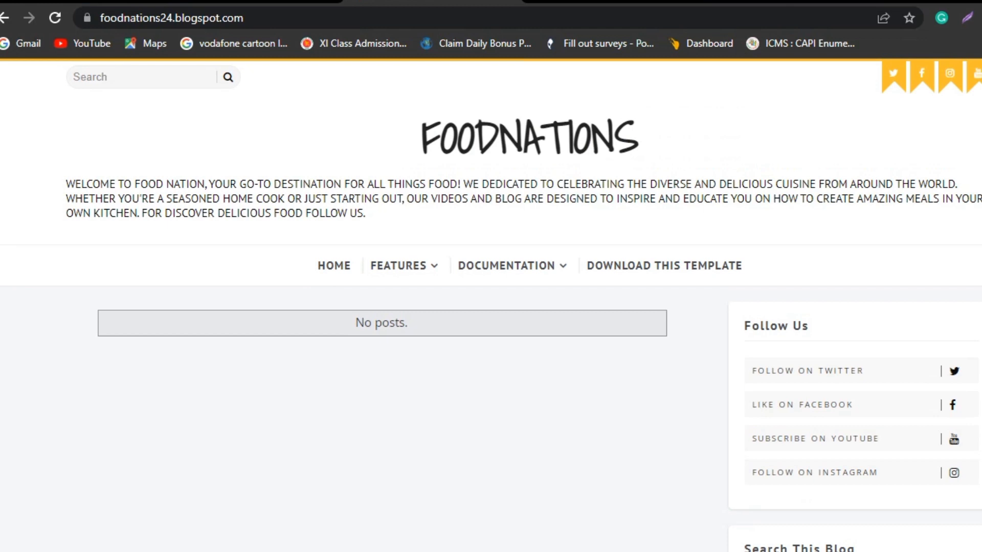
Step: Switch back to Blogger and open the header gadget's configuration in the FoodNationS blog's layout
{"action": "left_click", "coordinate": [253, 1]}
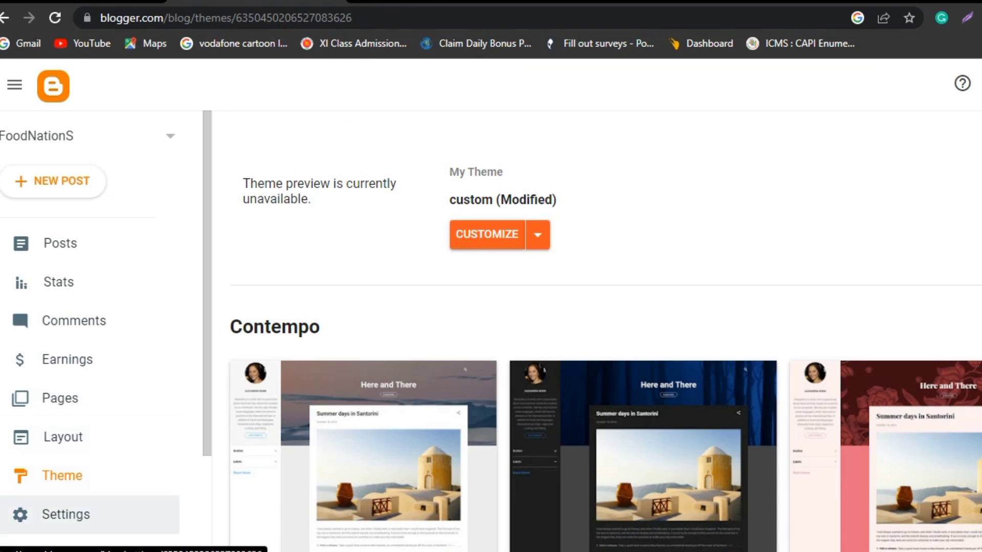
{"action": "left_click", "coordinate": [65, 515]}
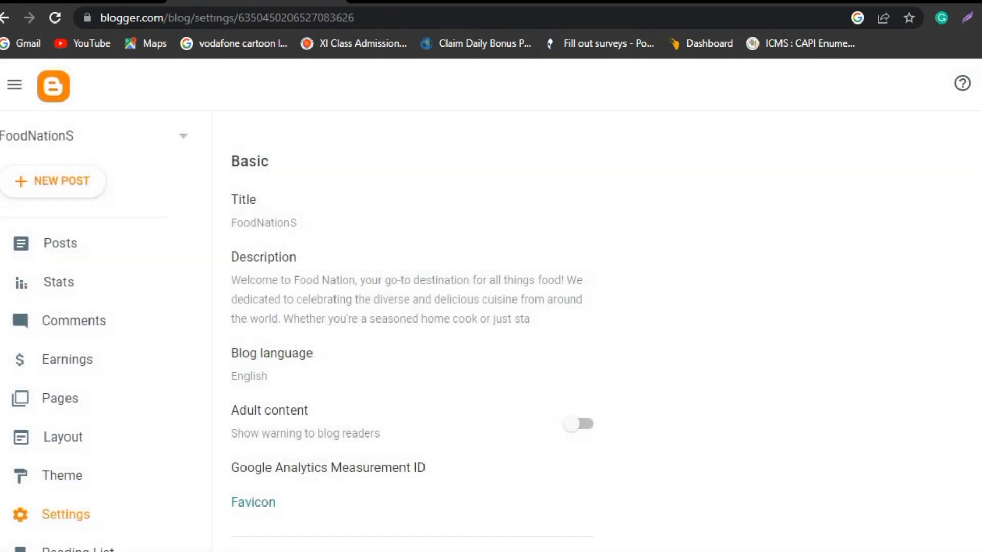
{"action": "left_click", "coordinate": [62, 438]}
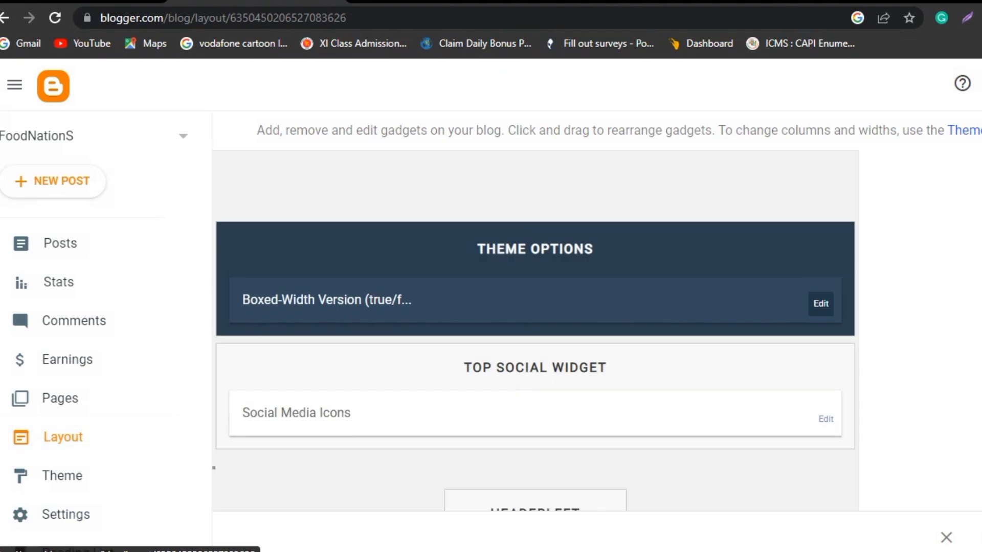
{"action": "scroll", "coordinate": [534, 330], "scroll_direction": "down", "scroll_amount": 5}
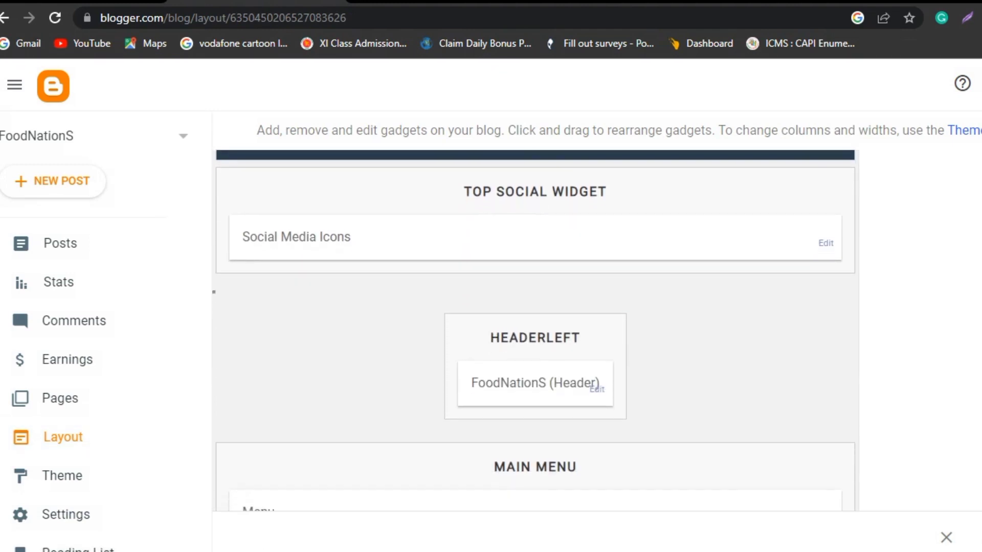
{"action": "left_click", "coordinate": [598, 333]}
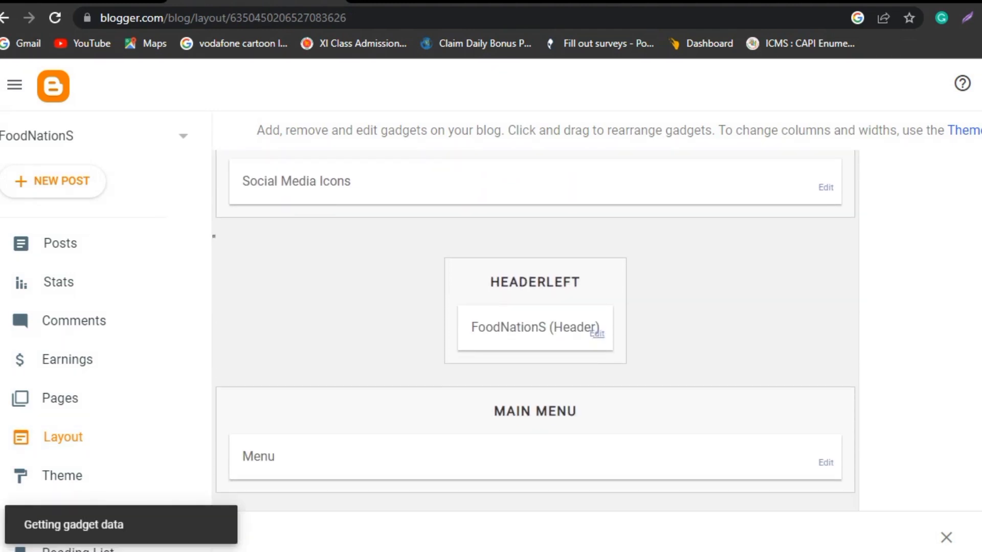
{"action": "scroll", "coordinate": [532, 307], "scroll_direction": "down", "scroll_amount": 5}
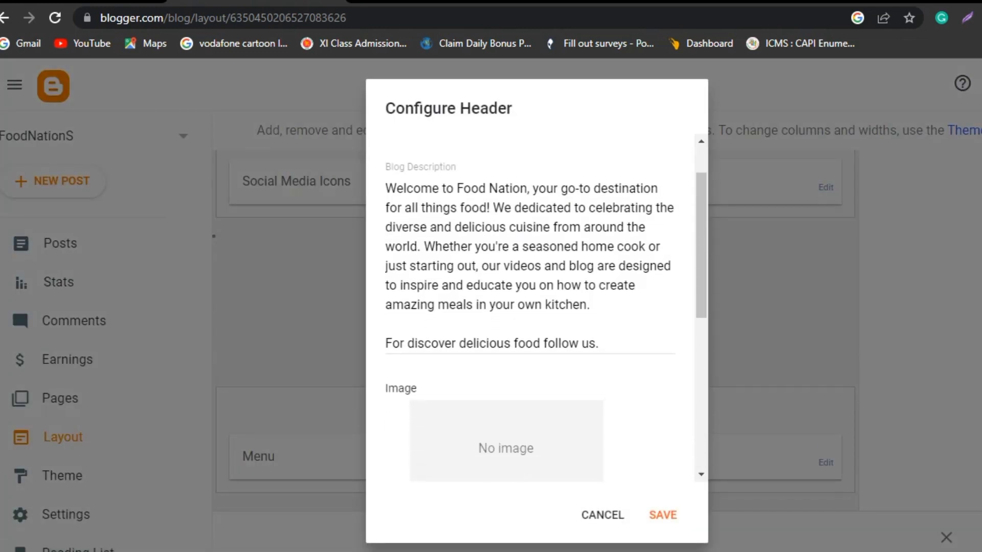
Step: Set the header image source to upload from the computer and review the placement and size options
{"action": "scroll", "coordinate": [531, 307], "scroll_direction": "down", "scroll_amount": 2}
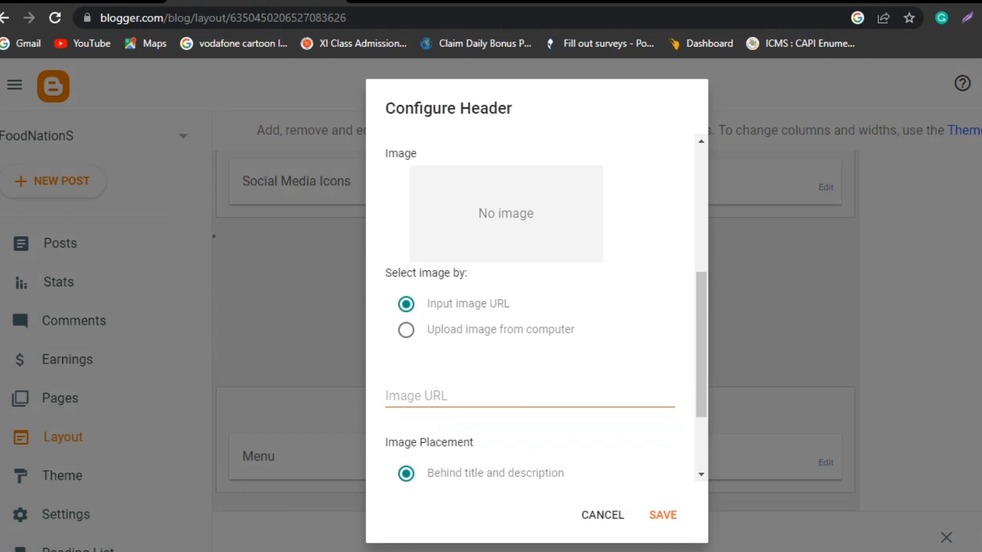
{"action": "left_click", "coordinate": [406, 330]}
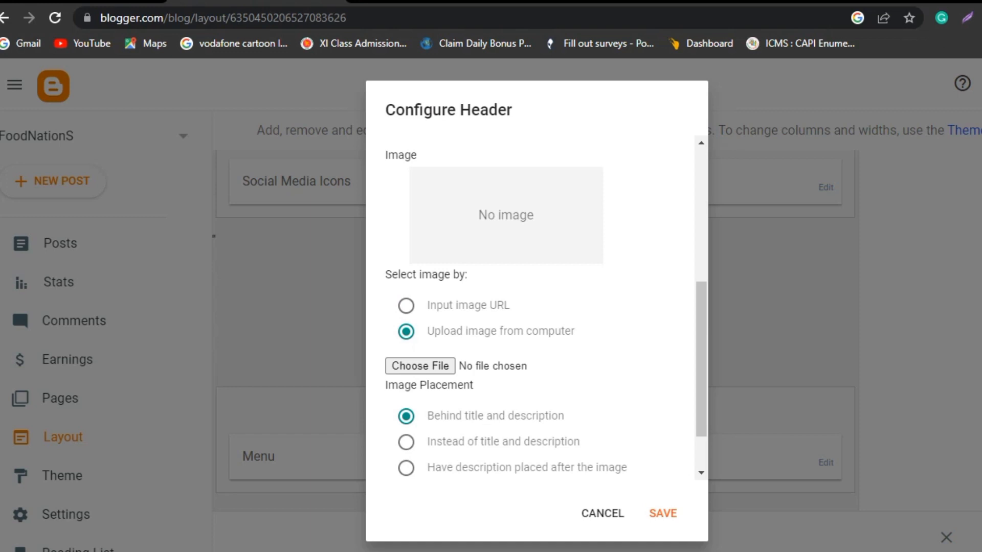
{"action": "scroll", "coordinate": [532, 307], "scroll_direction": "down", "scroll_amount": 2}
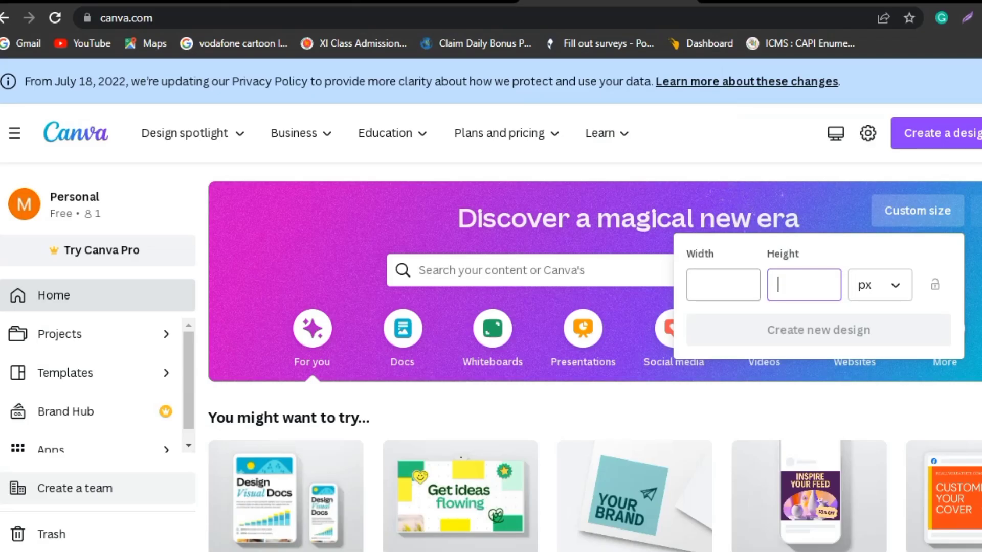
Step: Create a new custom-size Canva design 225 px wide and 100 px high
{"action": "left_click", "coordinate": [723, 285]}
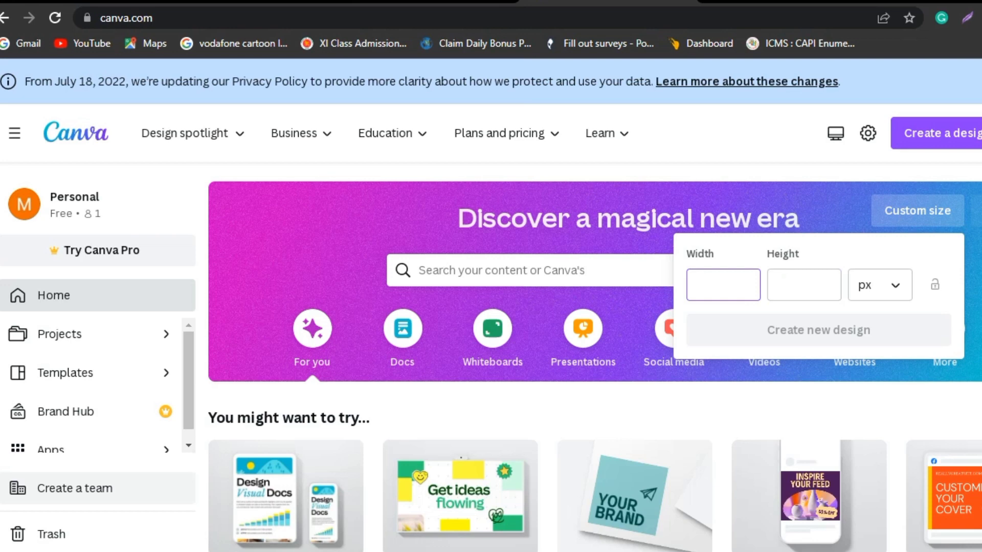
{"action": "type", "text": "225"}
{"action": "key", "text": "Tab"}
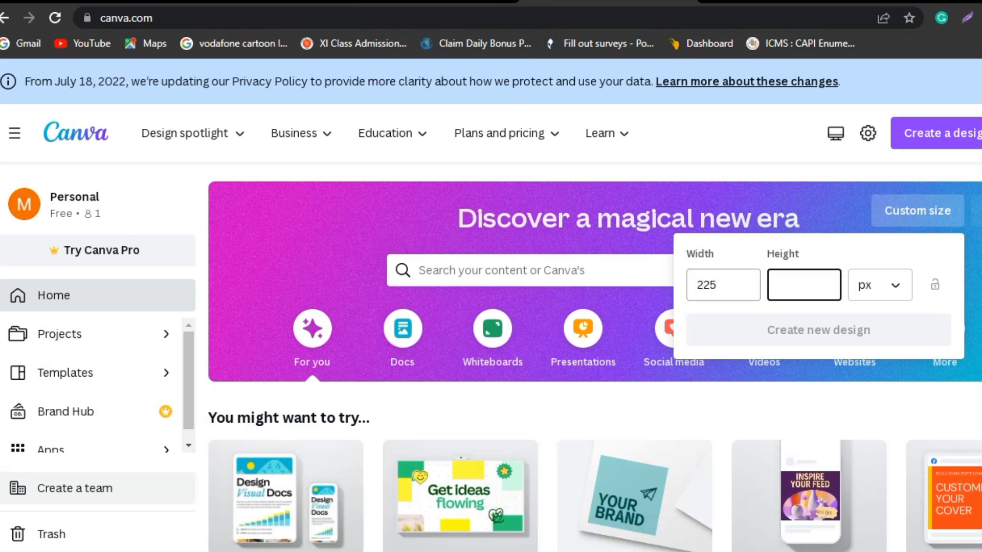
{"action": "type", "text": "100"}
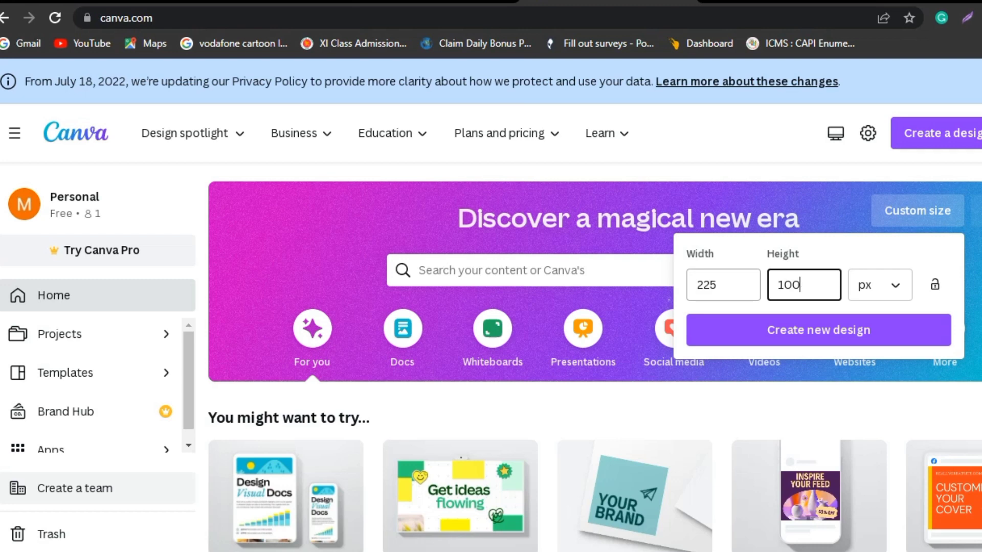
{"action": "key", "text": "Return"}
{"action": "key", "text": "Return"}
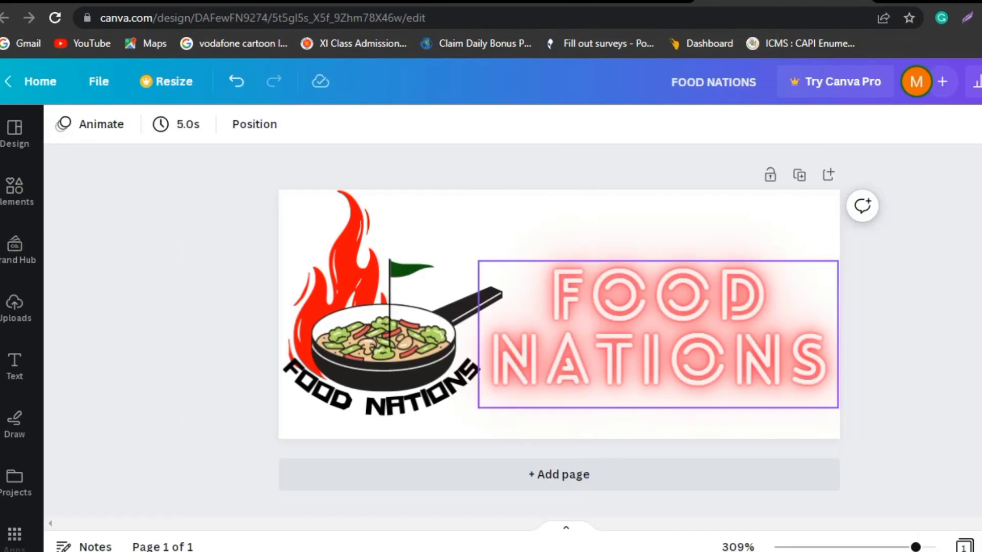
Step: Download the finished FOOD NATIONS logo design from Canva
{"action": "left_click_drag", "start_coordinate": [182, 157], "coordinate": [589, 502]}
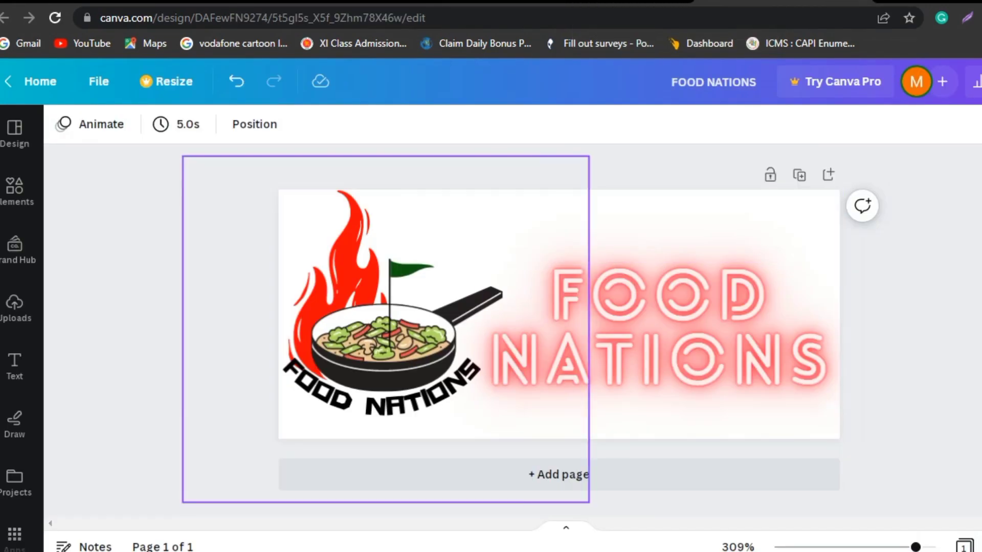
{"action": "left_click", "coordinate": [981, 82]}
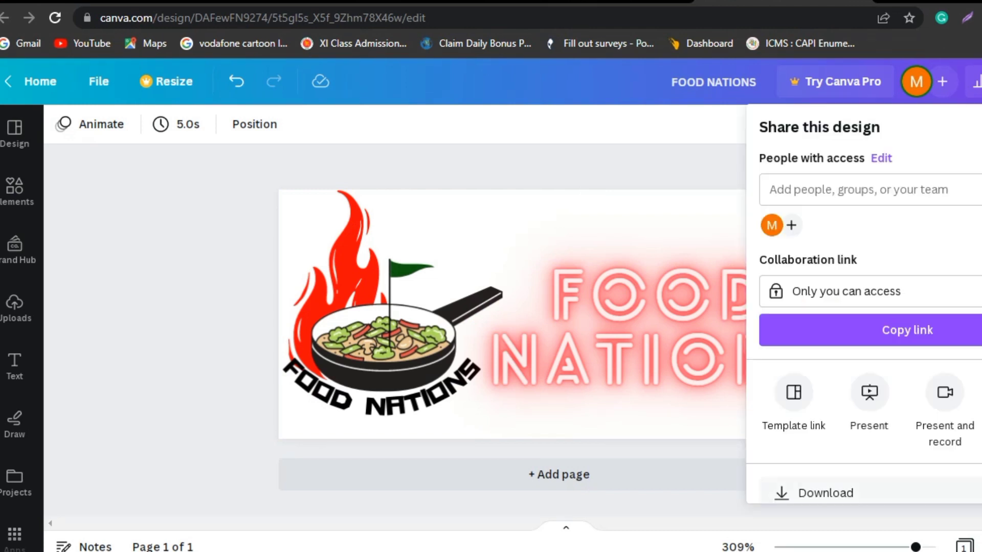
{"action": "left_click", "coordinate": [818, 487]}
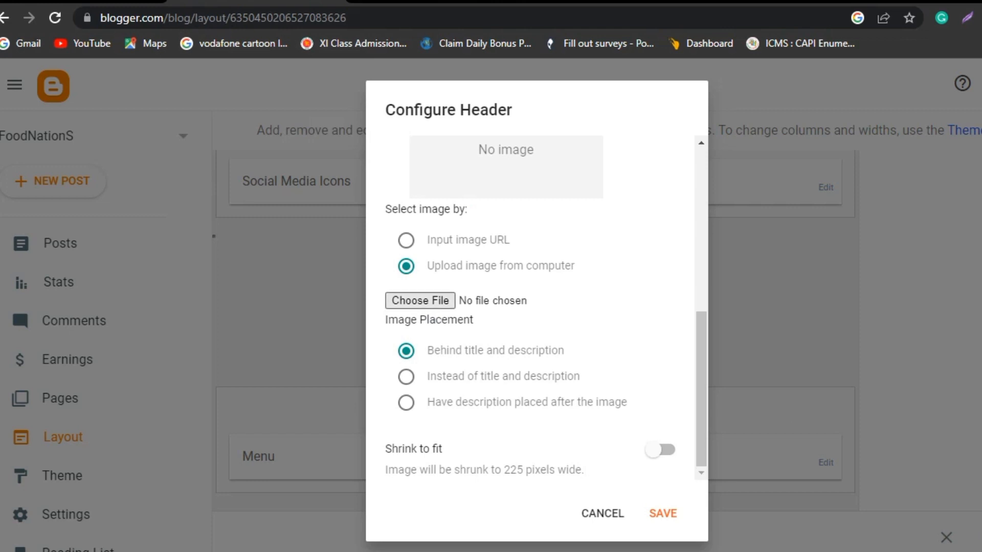
Step: Return to Blogger, upload "FOOD NATIONS (1).png" from Downloads as the header image, place it instead of title and description, and save
{"action": "left_click", "coordinate": [420, 301]}
{"action": "scroll", "coordinate": [542, 219], "scroll_direction": "down", "scroll_amount": 1}
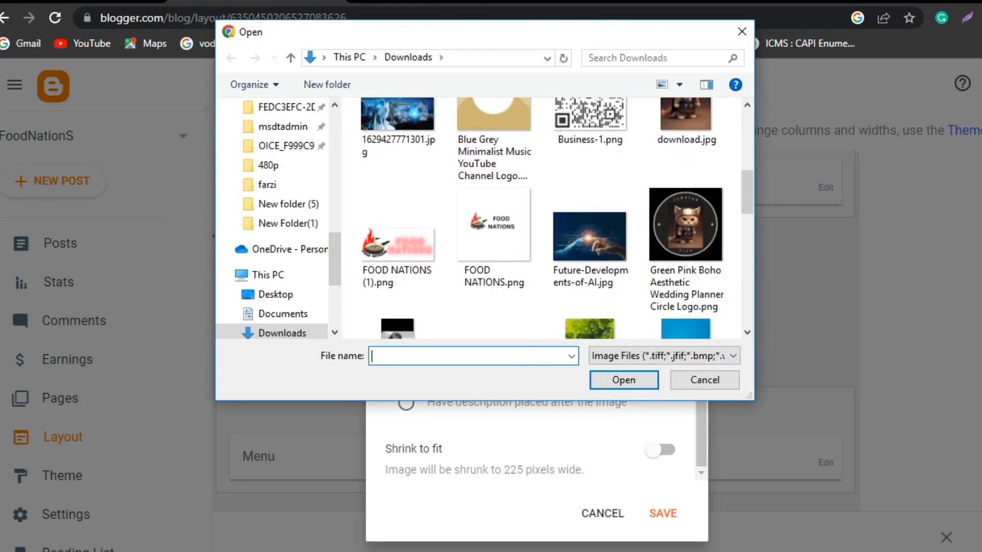
{"action": "double_click", "coordinate": [398, 248]}
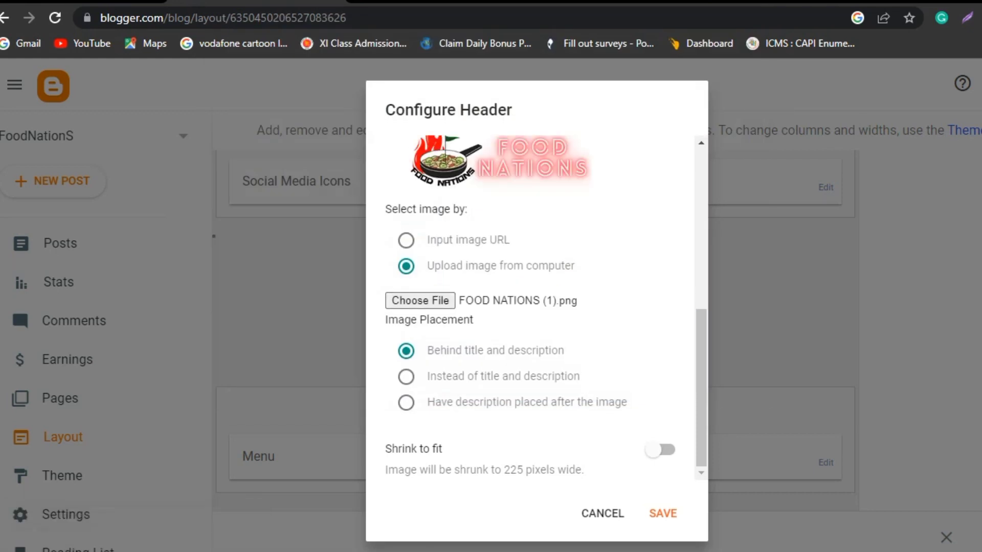
{"action": "left_click", "coordinate": [406, 377]}
{"action": "left_click", "coordinate": [663, 513]}
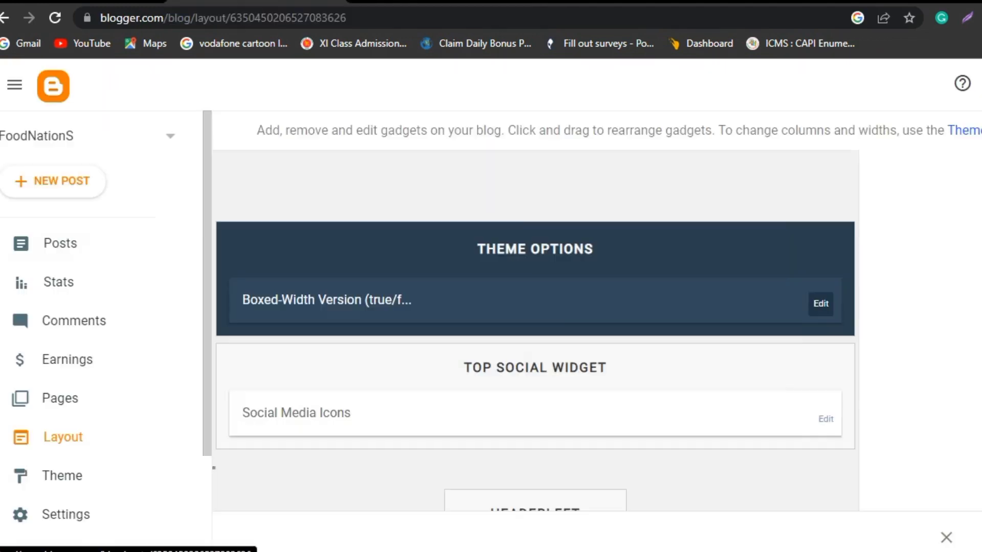
Step: Create a new post and title it "Healthy Meal Prep Ideas for Busy Weekdays", copied from the Word topic list
{"action": "left_click", "coordinate": [53, 181]}
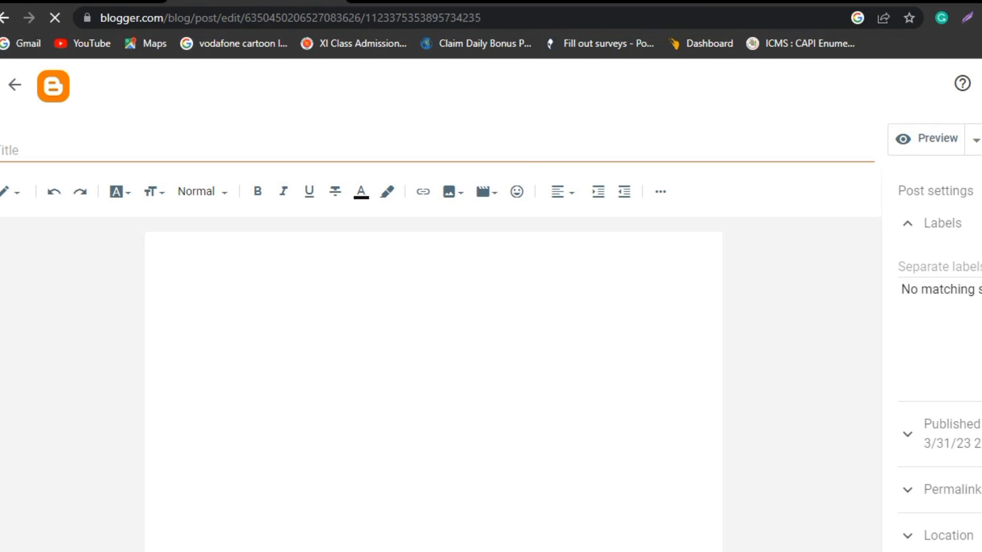
{"action": "key", "text": "alt+Tab"}
{"action": "left_click_drag", "start_coordinate": [499, 216], "coordinate": [261, 216]}
{"action": "key", "text": "ctrl+c"}
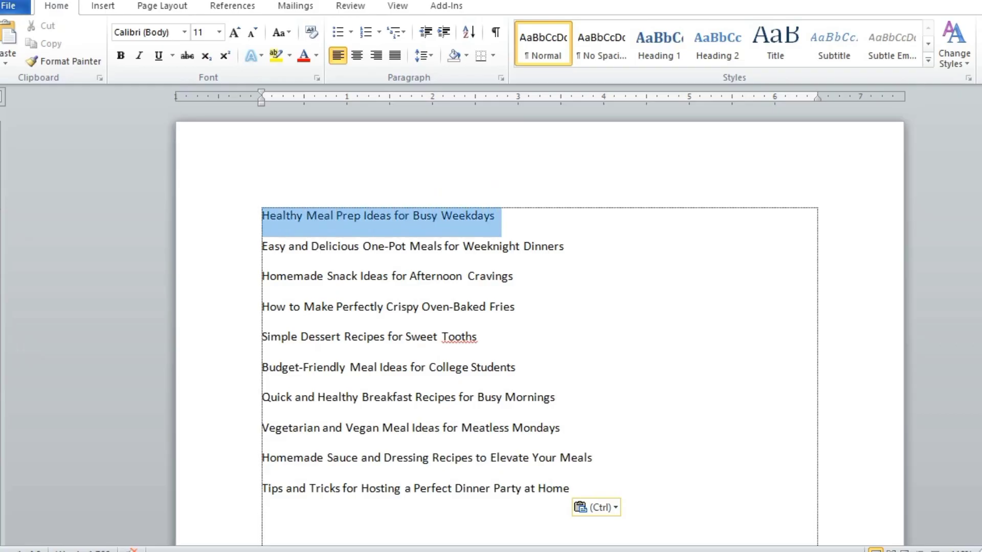
{"action": "key", "text": "alt+Tab"}
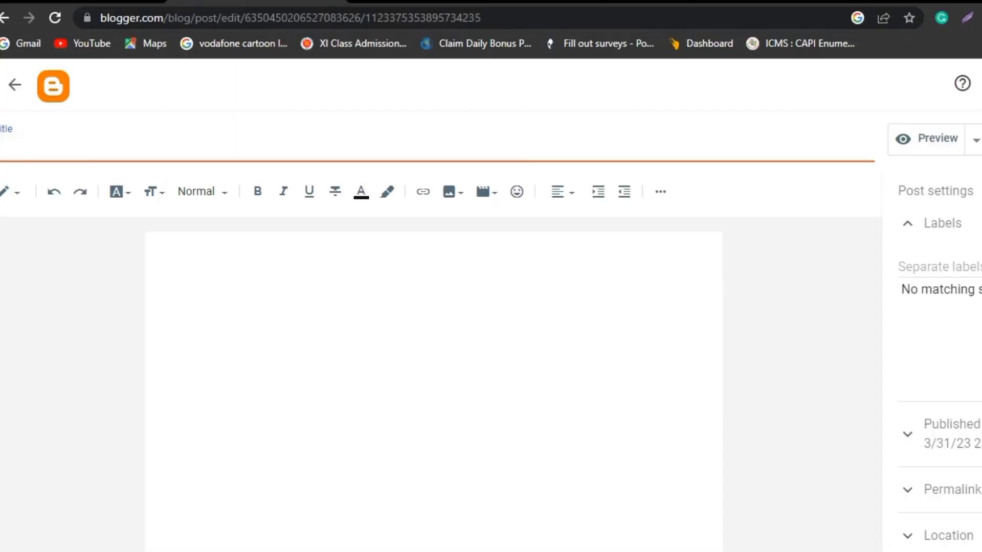
{"action": "right_click", "coordinate": [229, 152]}
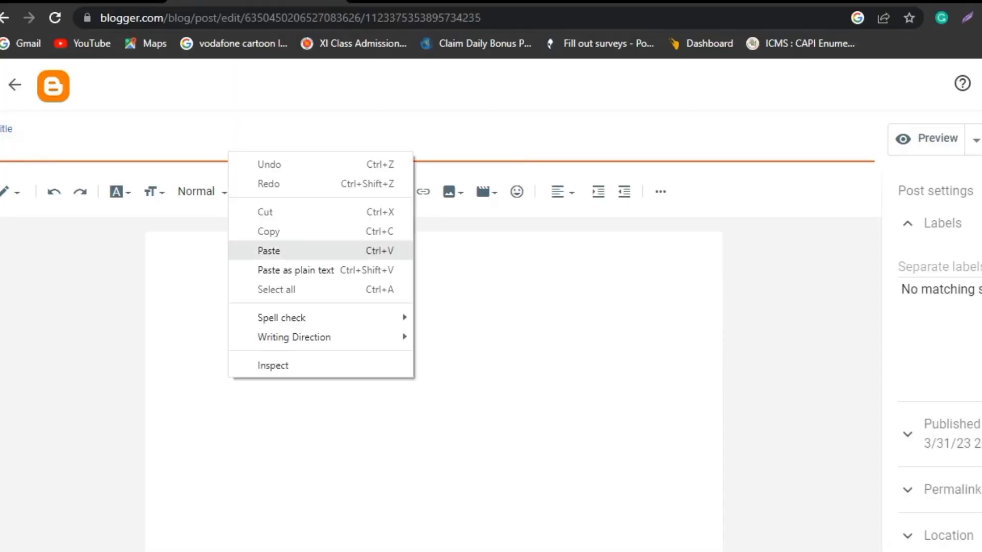
{"action": "left_click", "coordinate": [268, 250]}
Step: Paste "Healthy Meal Prep Ideas for Busy Weekdays" as the first line of the post body
{"action": "left_click", "coordinate": [160, 252]}
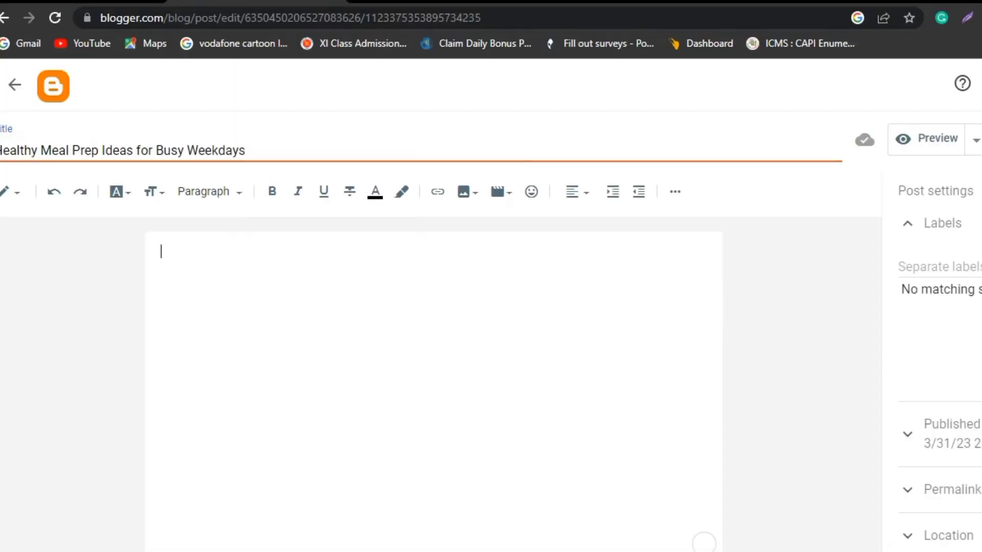
{"action": "right_click", "coordinate": [323, 252]}
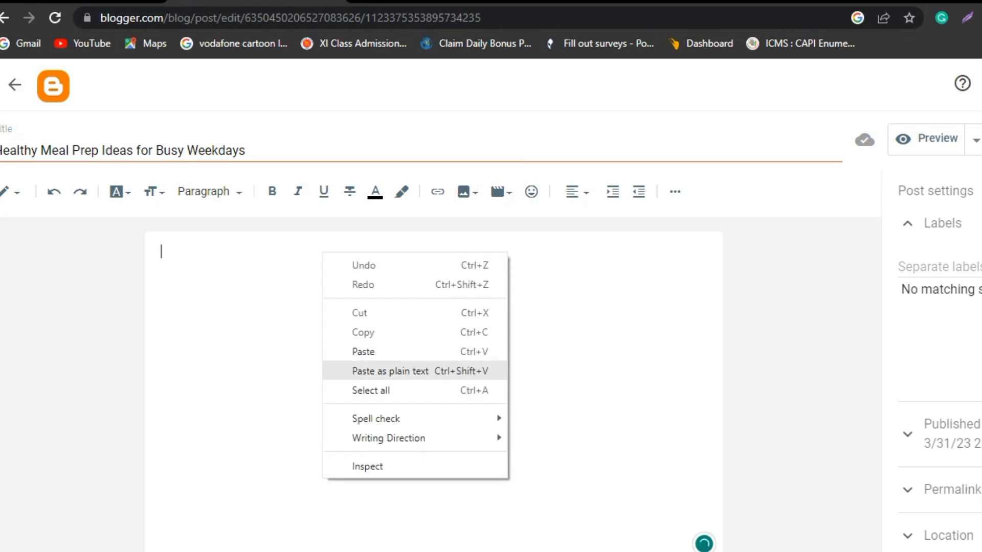
{"action": "left_click", "coordinate": [364, 352]}
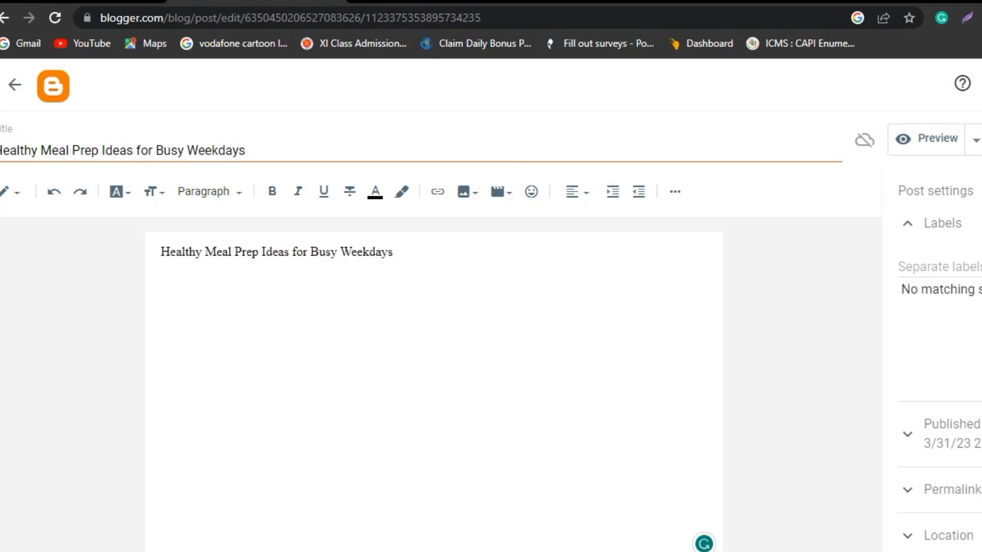
Step: Format the heading line in the post body as centered, Large and bold
{"action": "left_click_drag", "start_coordinate": [393, 252], "coordinate": [157, 253]}
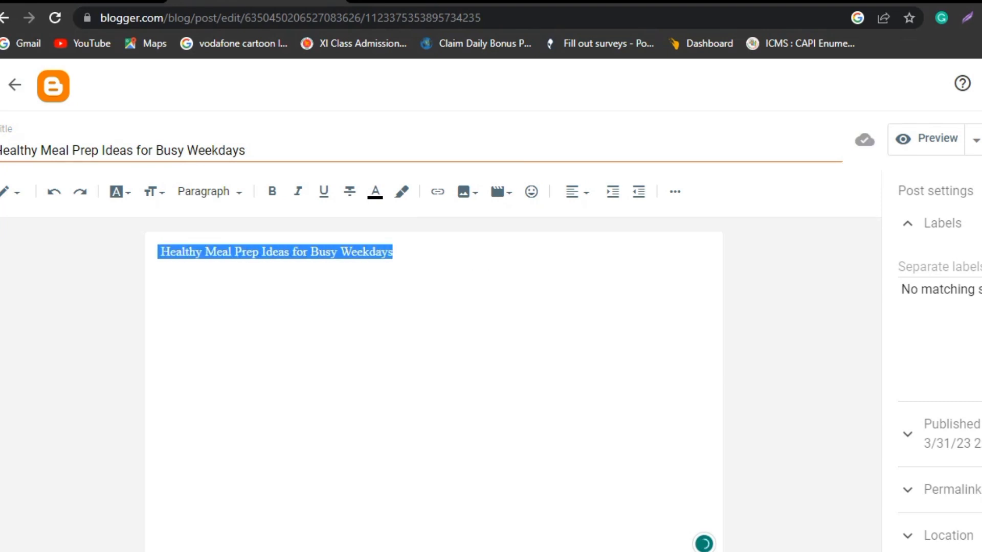
{"action": "left_click", "coordinate": [576, 191]}
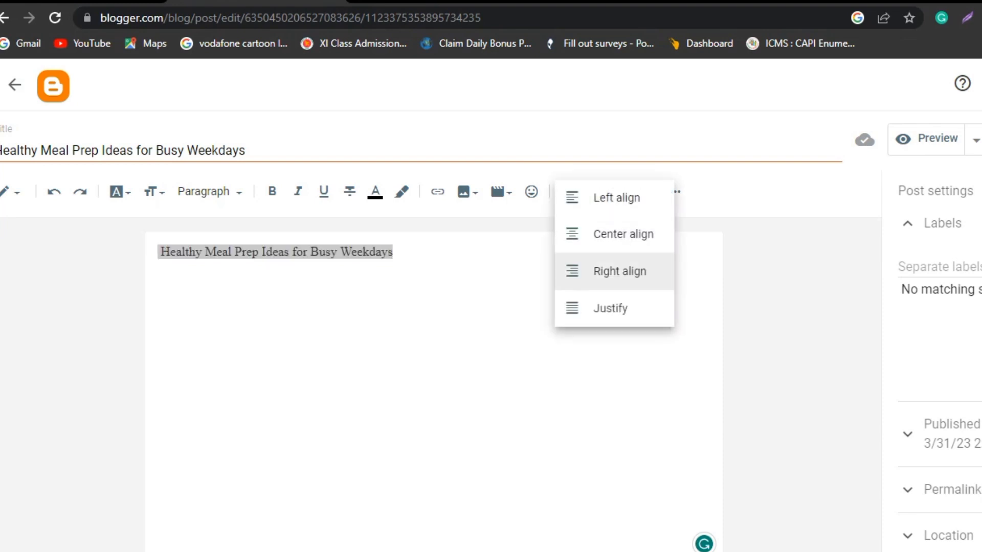
{"action": "left_click", "coordinate": [623, 234]}
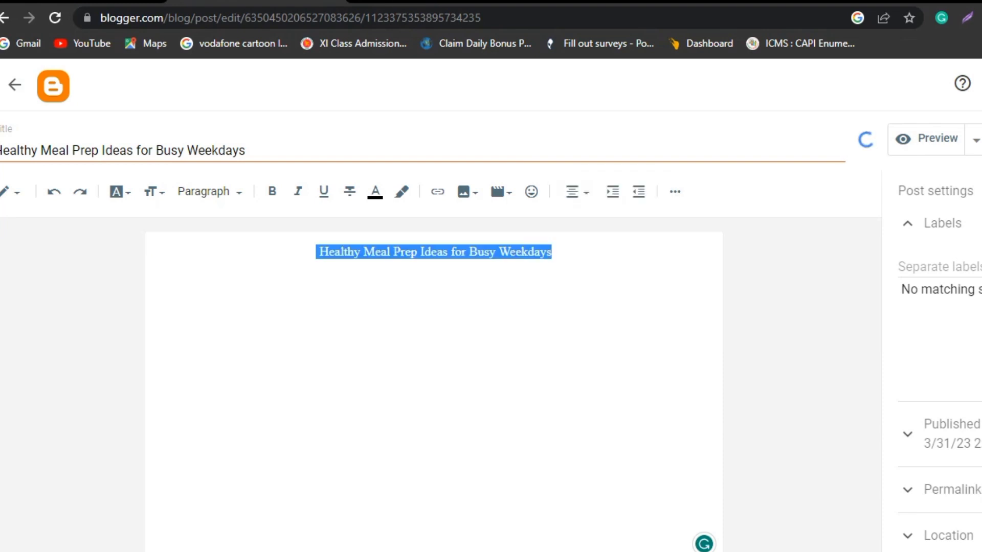
{"action": "left_click", "coordinate": [154, 191]}
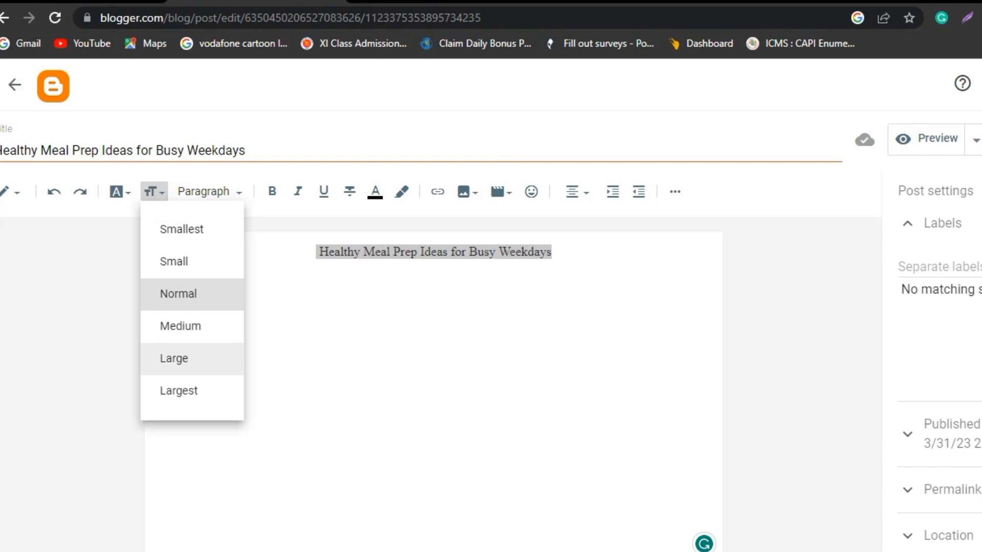
{"action": "left_click", "coordinate": [174, 359]}
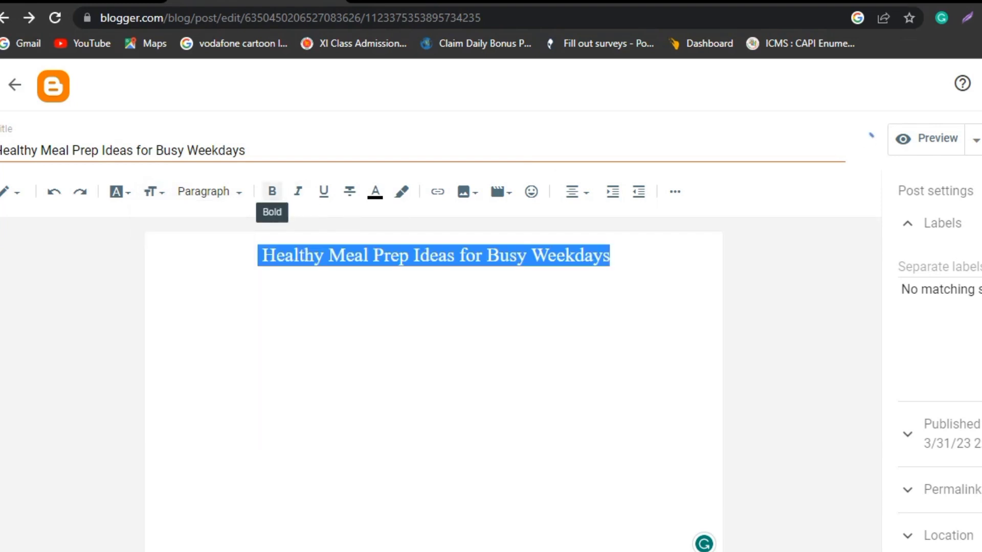
{"action": "left_click", "coordinate": [272, 191]}
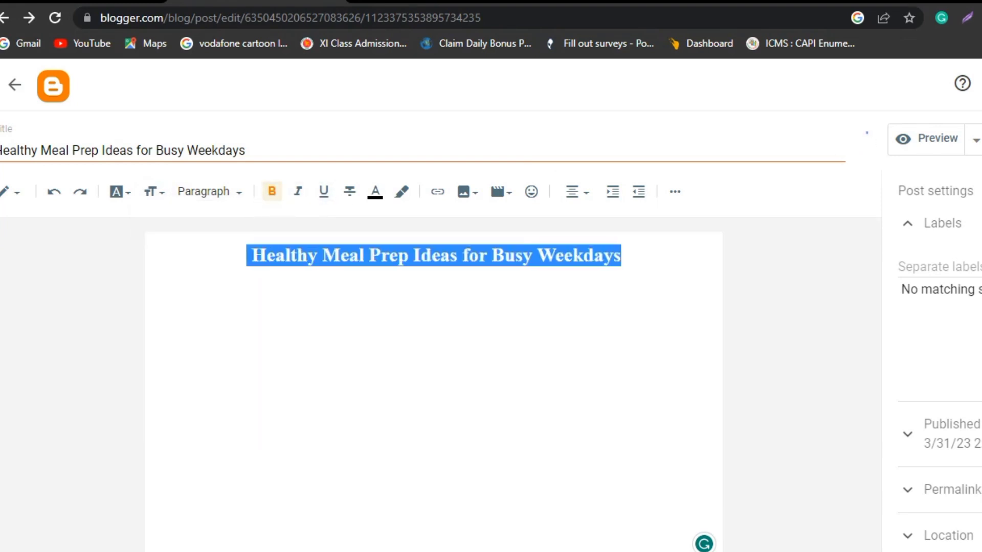
Step: Copy the first article, from "Staying healthy" through Energy Bites, from the Word document and paste it into the post body
{"action": "left_click", "coordinate": [330, 255]}
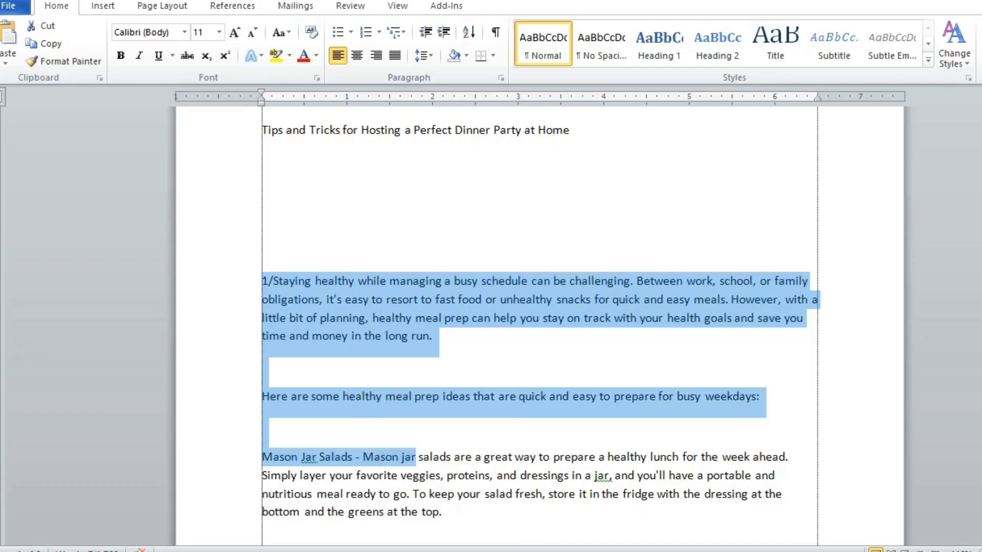
{"action": "left_click_drag", "start_coordinate": [416, 457], "coordinate": [461, 328]}
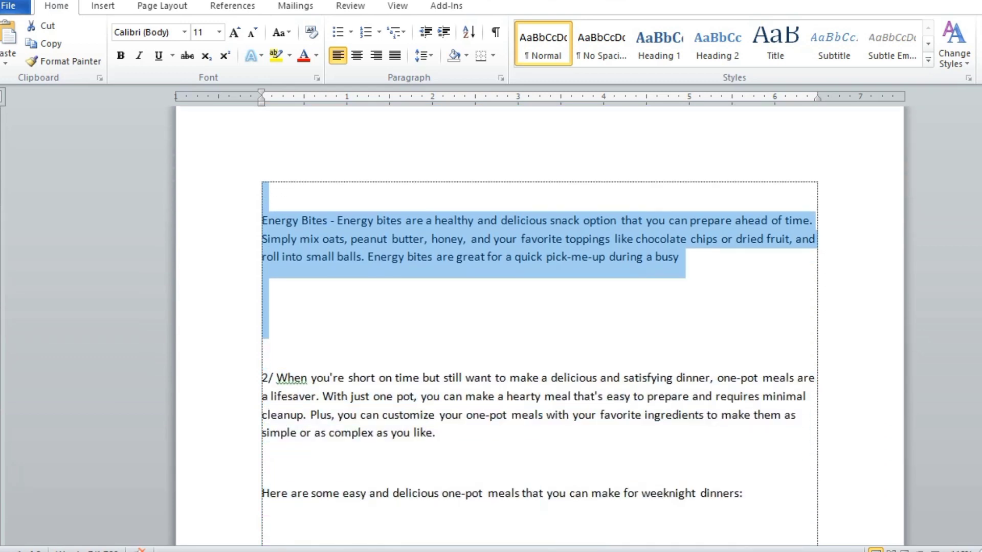
{"action": "key", "text": "alt+Tab"}
{"action": "key", "text": "ctrl+v"}
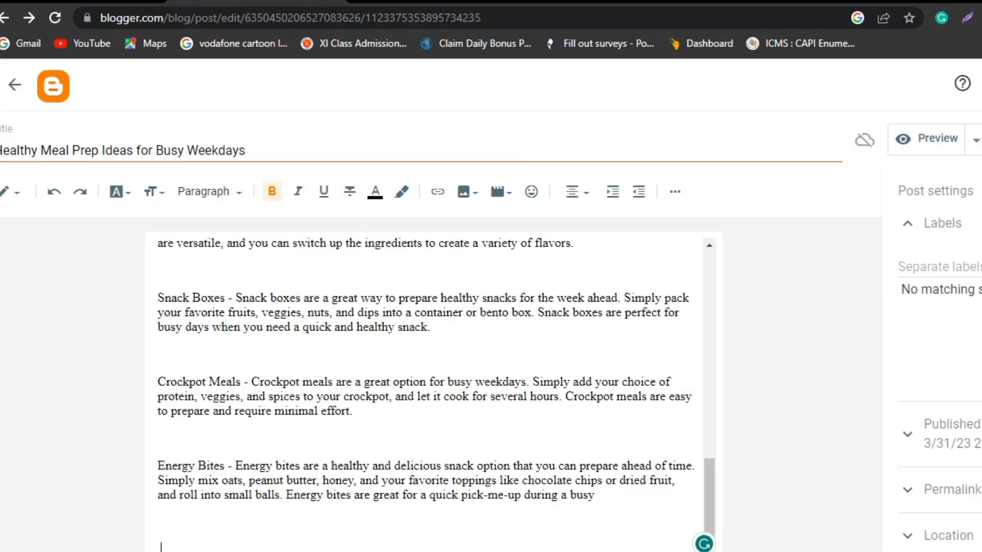
Step: Select the article text below the centered heading in the post body and set its alignment to Justify
{"action": "scroll", "coordinate": [429, 394], "scroll_direction": "up", "scroll_amount": 15}
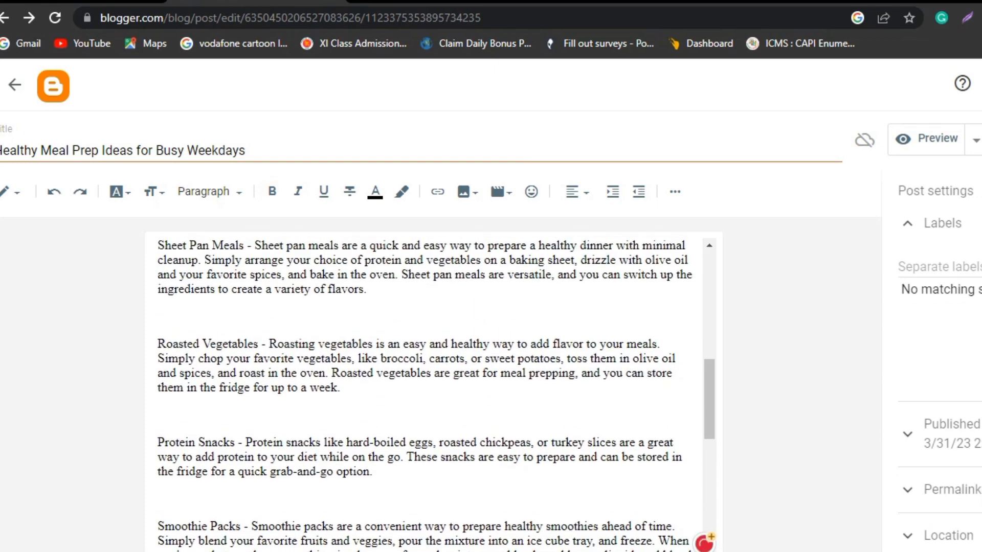
{"action": "scroll", "coordinate": [429, 394], "scroll_direction": "up", "scroll_amount": 6}
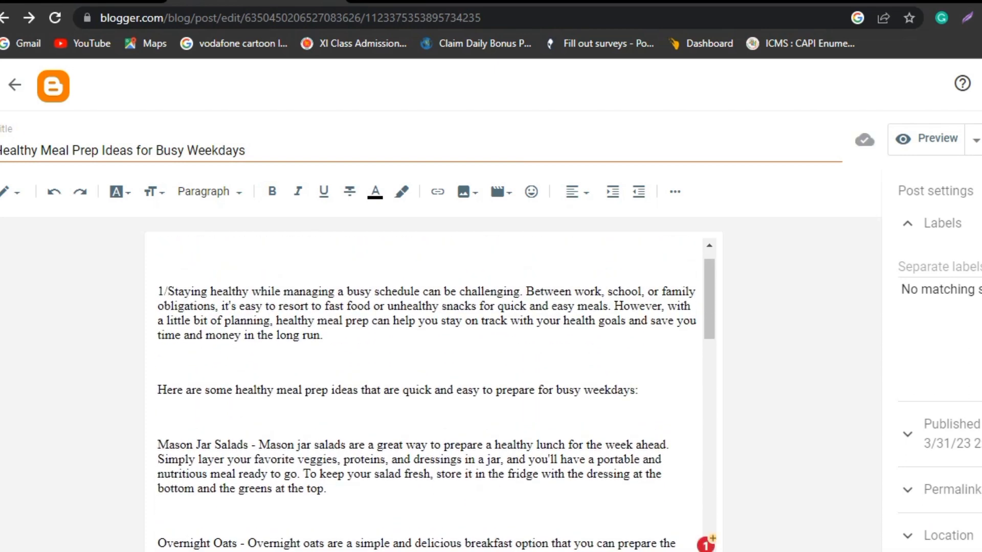
{"action": "key", "text": "ctrl+a"}
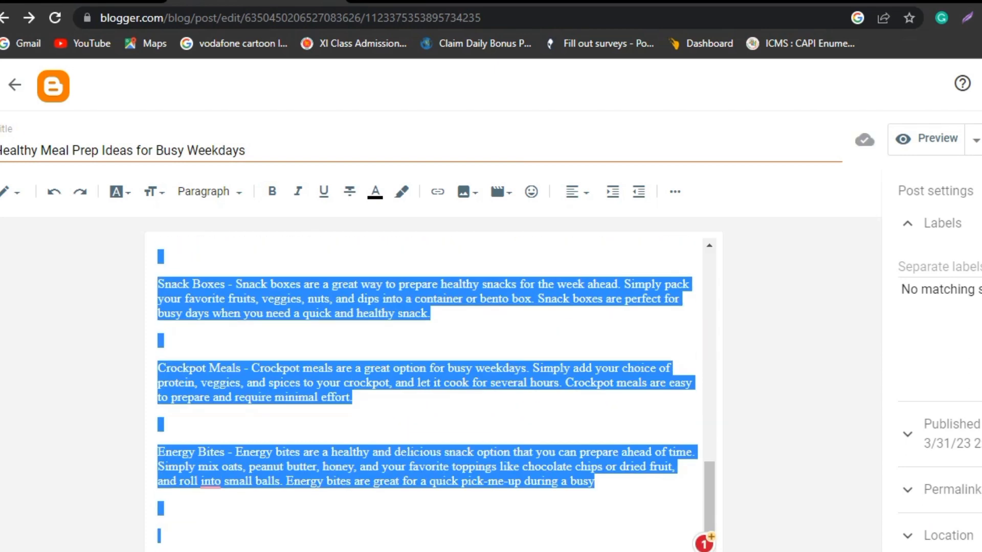
{"action": "key", "text": "shift+Left"}
{"action": "key", "text": "shift+Left"}
{"action": "left_click", "coordinate": [577, 191]}
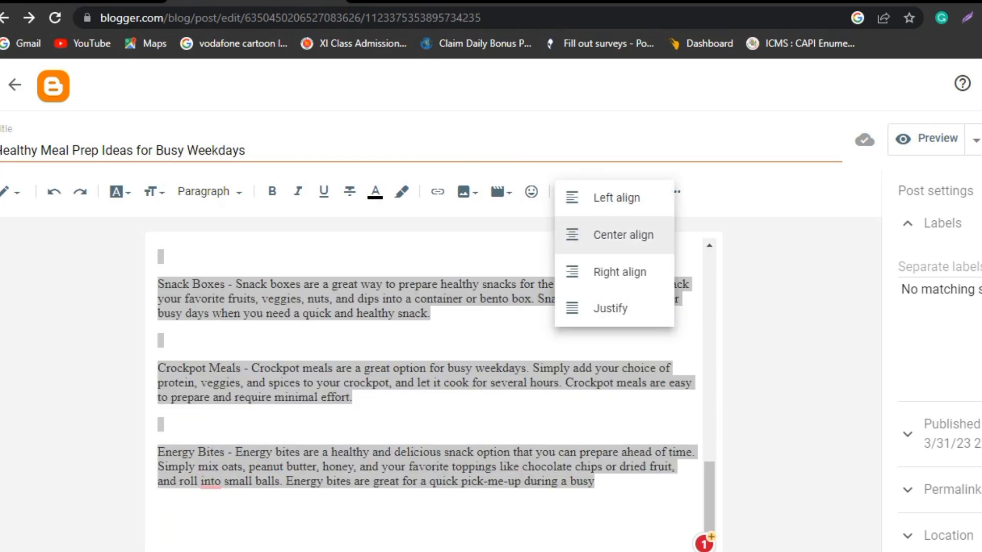
{"action": "left_click", "coordinate": [611, 308]}
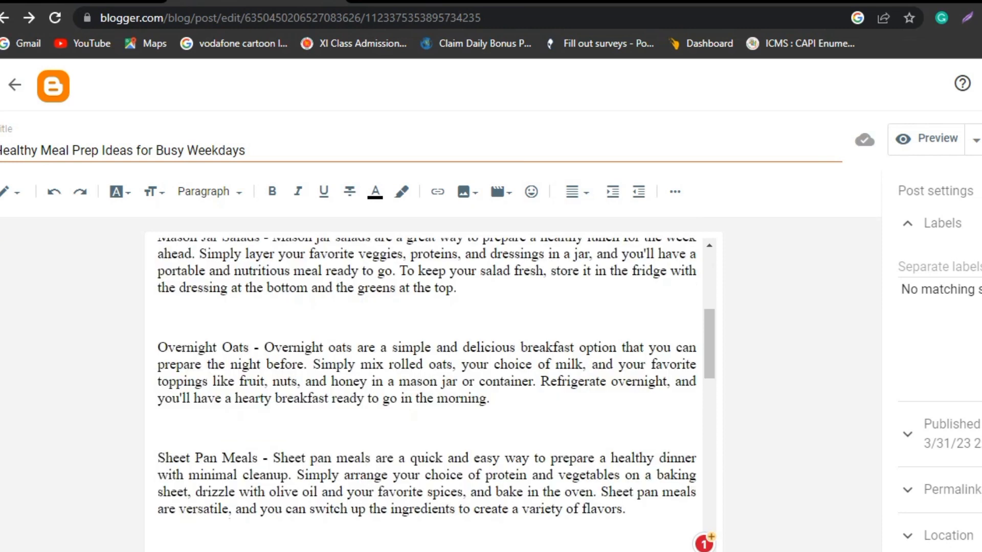
Step: Make the "Overnight Oats -" and "Mason Jar Salads -" lead-ins of their paragraphs bold
{"action": "left_click_drag", "start_coordinate": [259, 348], "coordinate": [157, 348]}
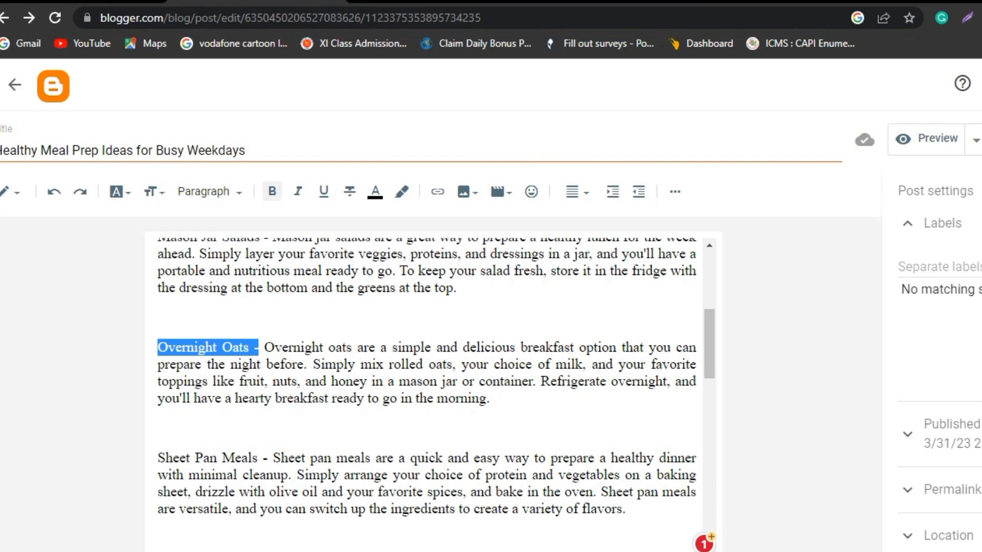
{"action": "left_click", "coordinate": [272, 191]}
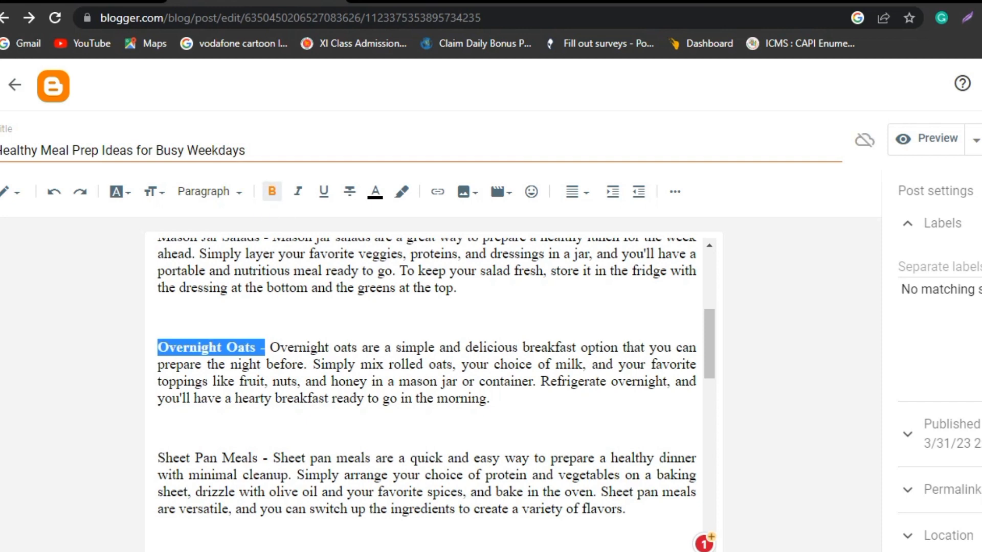
{"action": "left_click", "coordinate": [279, 317]}
{"action": "scroll", "coordinate": [279, 317], "scroll_direction": "up", "scroll_amount": 2}
{"action": "left_click_drag", "start_coordinate": [268, 342], "coordinate": [157, 342]}
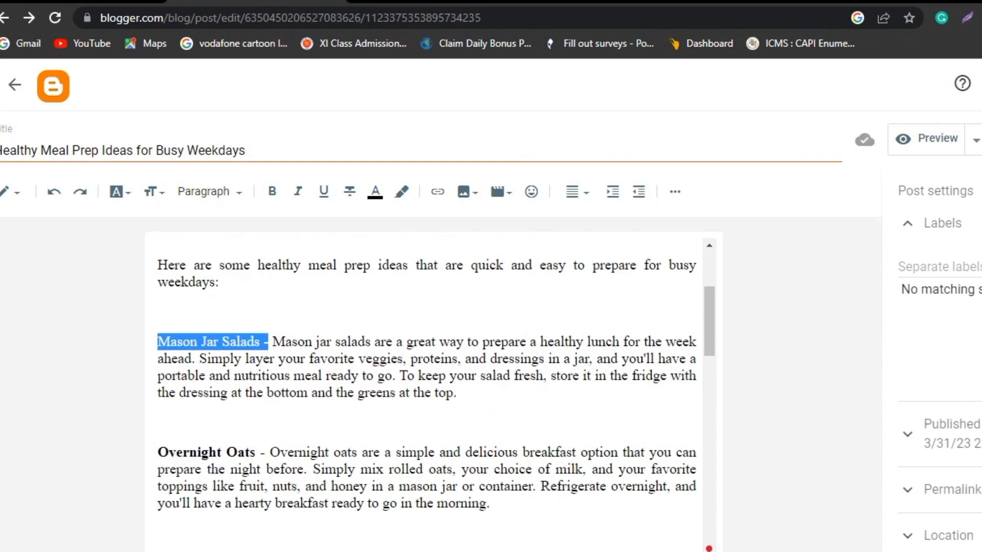
{"action": "left_click", "coordinate": [272, 192]}
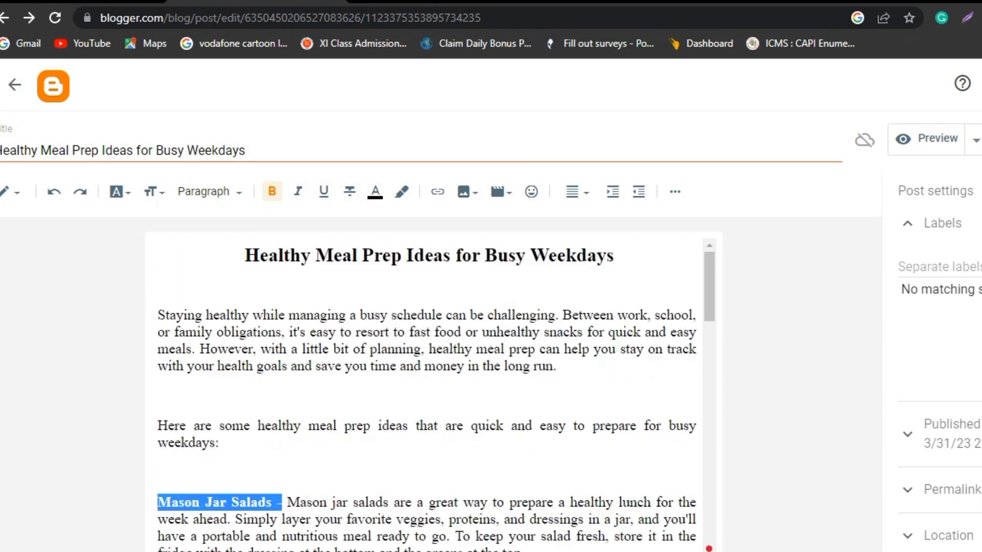
Step: Make the Sheet Pan Meals, Roasted Vegetables, Protein Snacks and Smoothie Packs lead-ins bold
{"action": "scroll", "coordinate": [427, 388], "scroll_direction": "down", "scroll_amount": 10}
{"action": "left_click_drag", "start_coordinate": [267, 291], "coordinate": [158, 291]}
{"action": "left_click", "coordinate": [272, 192]}
{"action": "scroll", "coordinate": [427, 358], "scroll_direction": "down", "scroll_amount": 2}
{"action": "left_click_drag", "start_coordinate": [282, 325], "coordinate": [158, 325]}
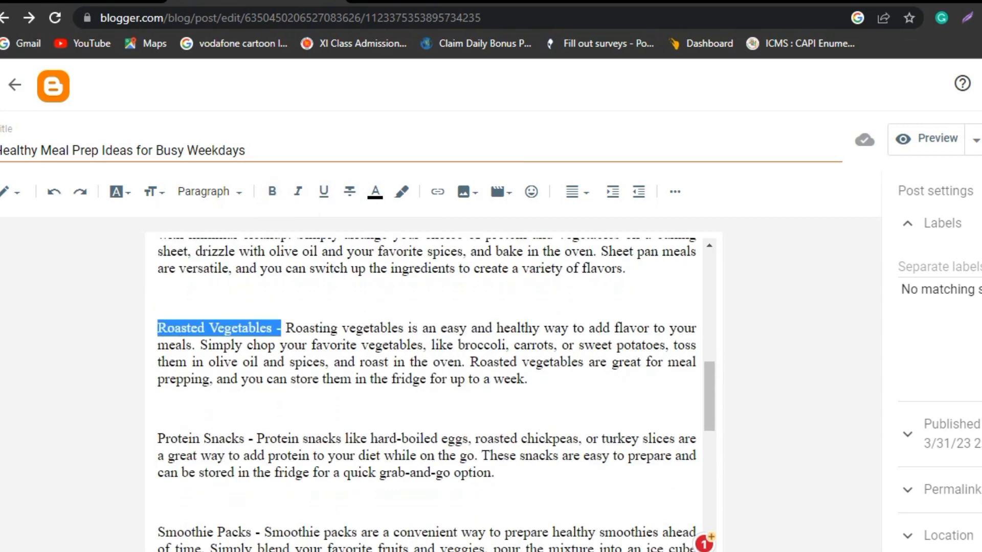
{"action": "left_click", "coordinate": [272, 191]}
{"action": "left_click_drag", "start_coordinate": [254, 438], "coordinate": [157, 430]}
{"action": "left_click", "coordinate": [272, 191]}
{"action": "scroll", "coordinate": [427, 358], "scroll_direction": "down", "scroll_amount": 2}
{"action": "left_click", "coordinate": [272, 192]}
{"action": "scroll", "coordinate": [427, 358], "scroll_direction": "down", "scroll_amount": 5}
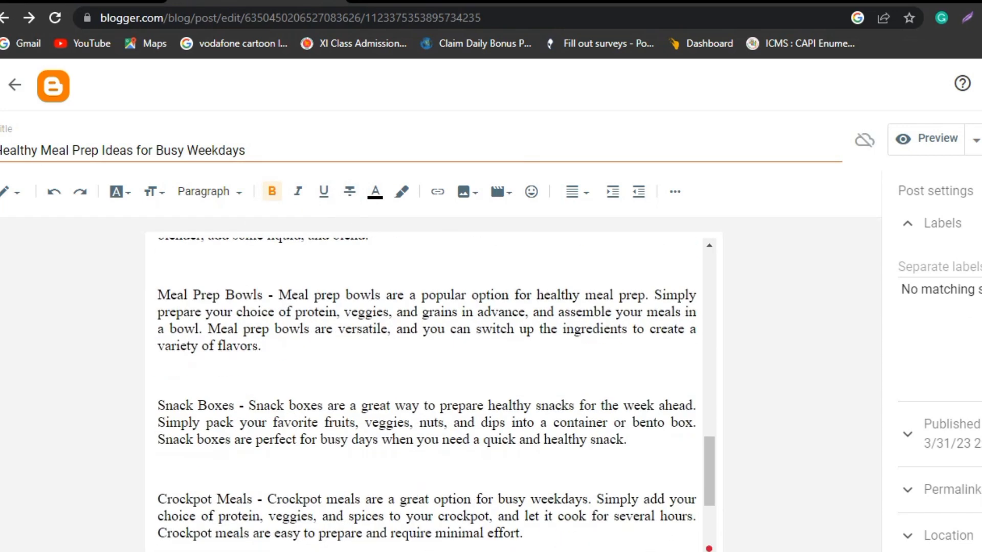
Step: Make the Meal Prep Bowls, Snack Boxes, Crockpot Meals and Energy Bites lead-ins bold
{"action": "left_click_drag", "start_coordinate": [273, 293], "coordinate": [157, 293]}
{"action": "left_click", "coordinate": [272, 192]}
{"action": "left_click_drag", "start_coordinate": [244, 404], "coordinate": [157, 404]}
{"action": "left_click", "coordinate": [272, 191]}
{"action": "left_click_drag", "start_coordinate": [266, 497], "coordinate": [158, 498]}
{"action": "left_click", "coordinate": [272, 191]}
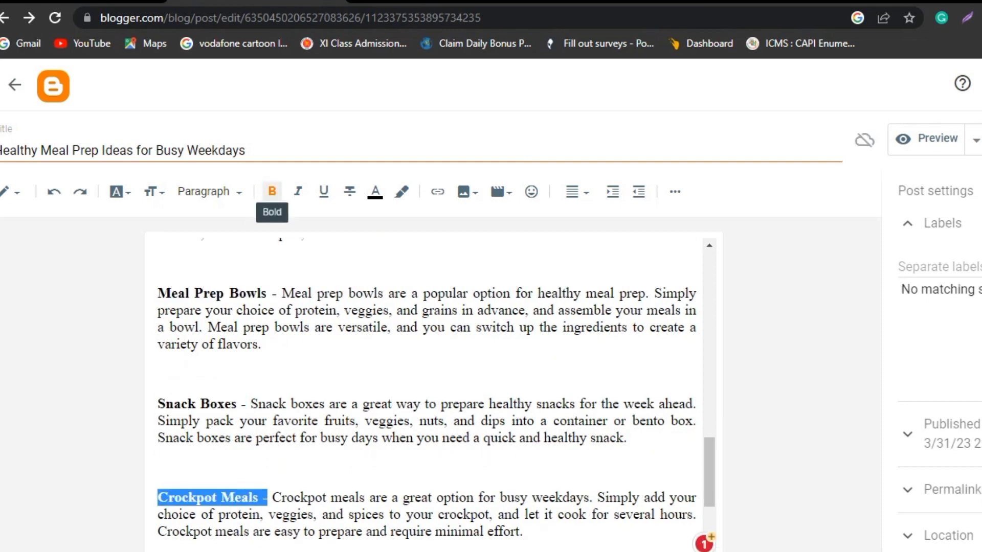
{"action": "scroll", "coordinate": [426, 358], "scroll_direction": "down", "scroll_amount": 2}
{"action": "left_click_drag", "start_coordinate": [245, 429], "coordinate": [158, 429]}
{"action": "left_click", "coordinate": [272, 192]}
Step: Underline the sentence "Here are some healthy meal prep ideas that are quick and easy to prepare for busy weekdays:"
{"action": "scroll", "coordinate": [426, 358], "scroll_direction": "up", "scroll_amount": 15}
{"action": "left_click_drag", "start_coordinate": [220, 443], "coordinate": [158, 426]}
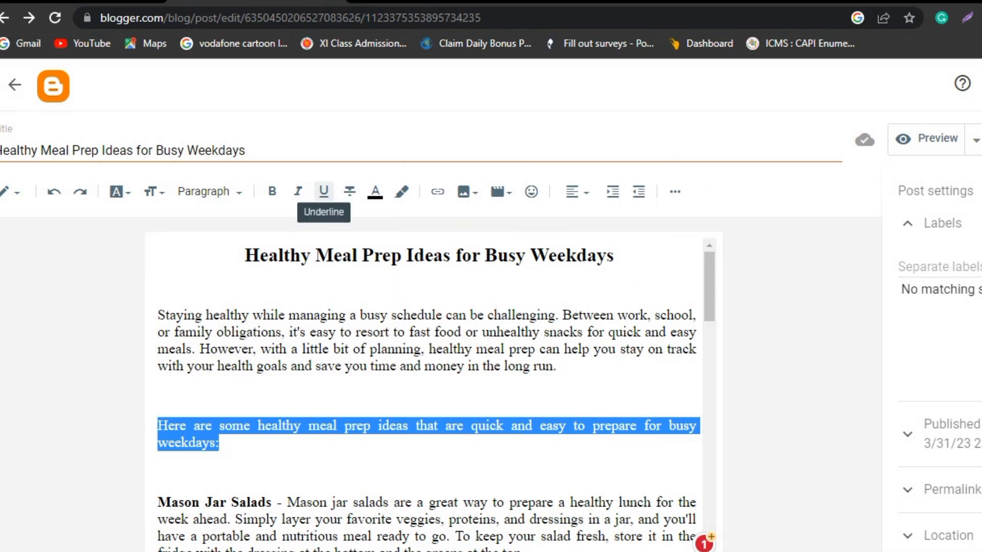
{"action": "left_click", "coordinate": [323, 192]}
{"action": "left_click", "coordinate": [161, 472]}
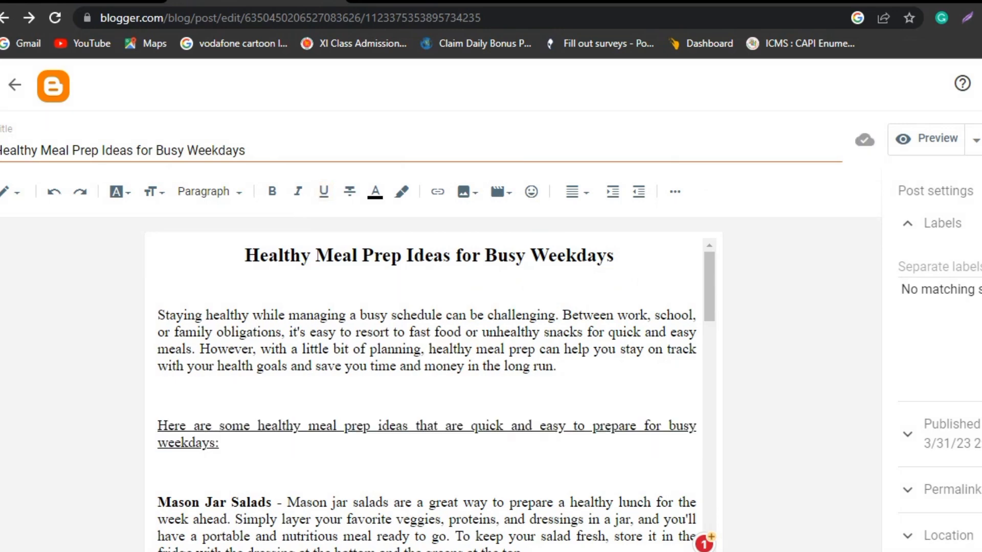
Step: Upload the "Easy Meal Prep Ideas" collage from the BLOG folder on the computer and insert it below the post heading
{"action": "left_click", "coordinate": [464, 191]}
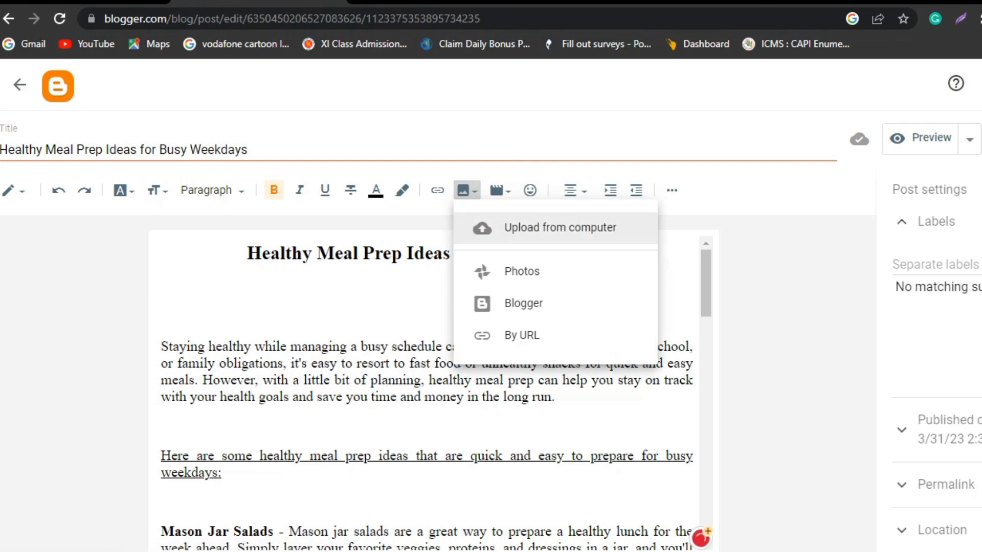
{"action": "left_click", "coordinate": [560, 228]}
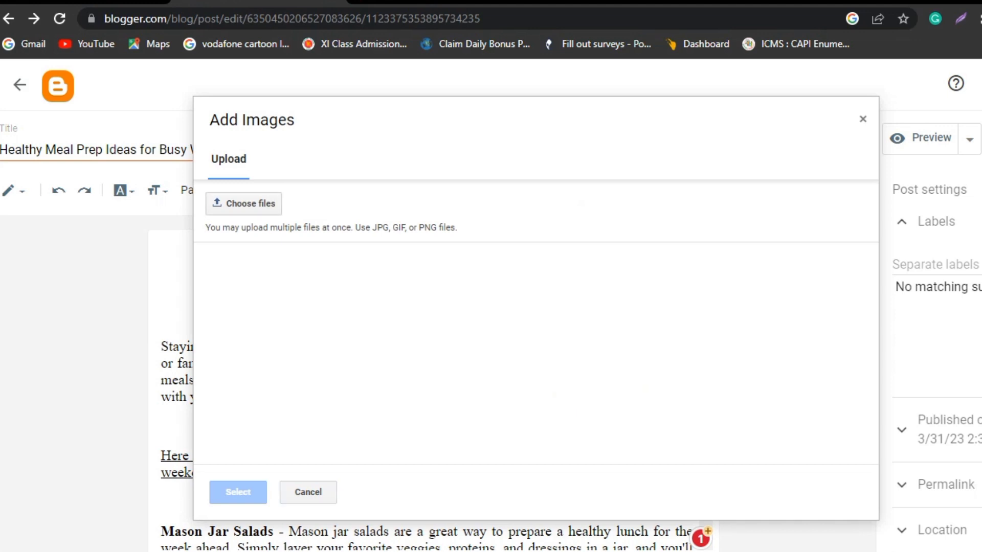
{"action": "left_click", "coordinate": [243, 203]}
{"action": "double_click", "coordinate": [398, 141]}
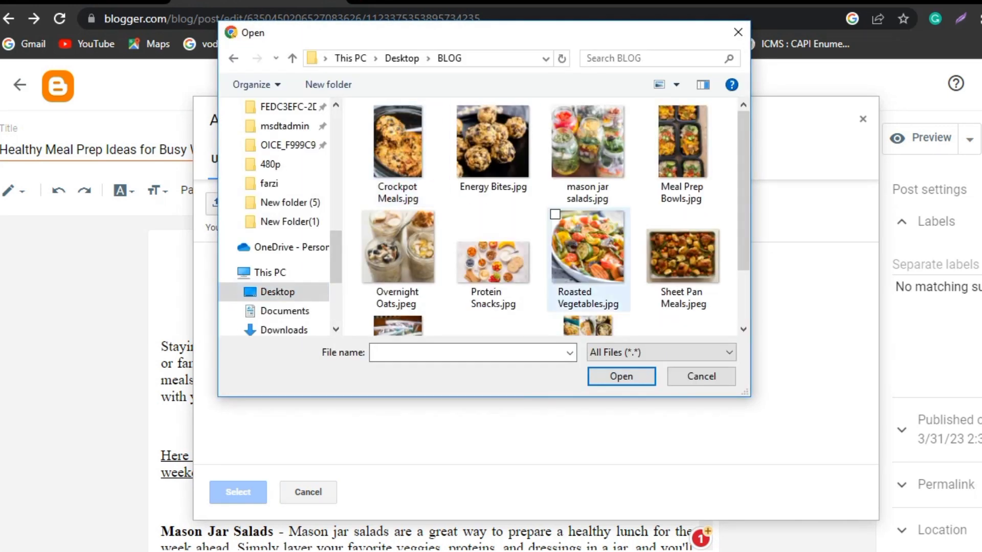
{"action": "scroll", "coordinate": [589, 271], "scroll_direction": "down", "scroll_amount": 3}
{"action": "left_click", "coordinate": [591, 279]}
{"action": "left_click", "coordinate": [621, 376]}
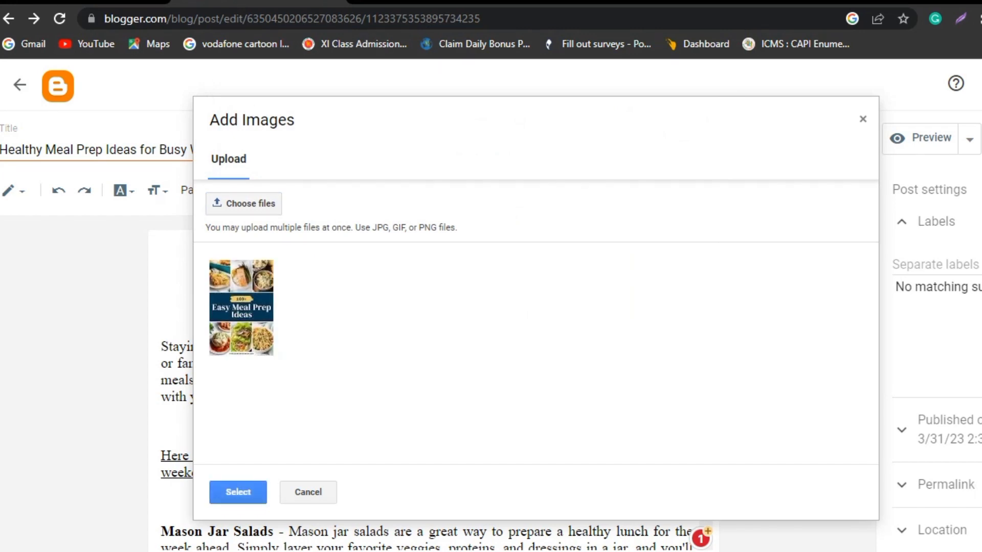
{"action": "left_click", "coordinate": [238, 492]}
Step: Reduce the height of the "Easy Meal Prep Ideas" image slightly while keeping its width
{"action": "scroll", "coordinate": [427, 358], "scroll_direction": "down", "scroll_amount": 2}
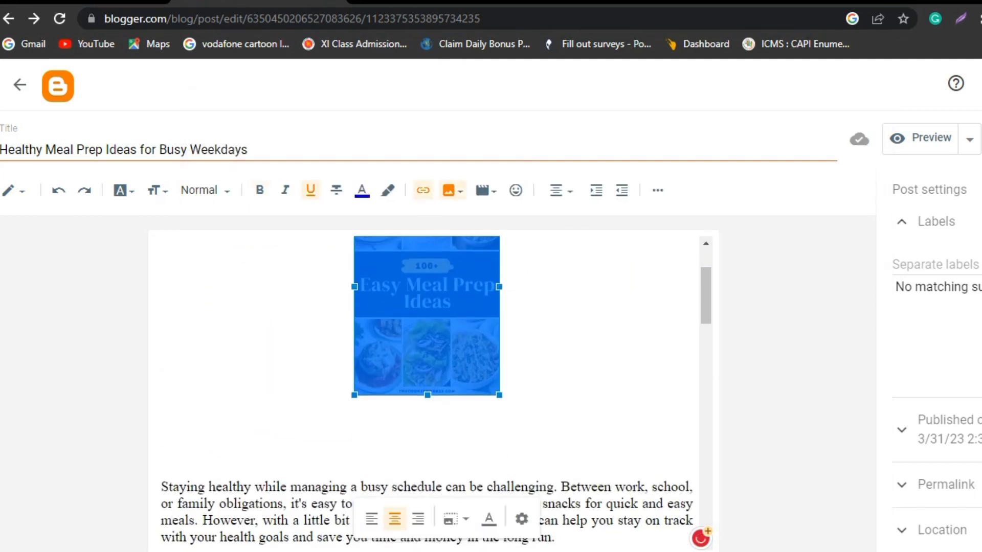
{"action": "scroll", "coordinate": [427, 358], "scroll_direction": "up", "scroll_amount": 2}
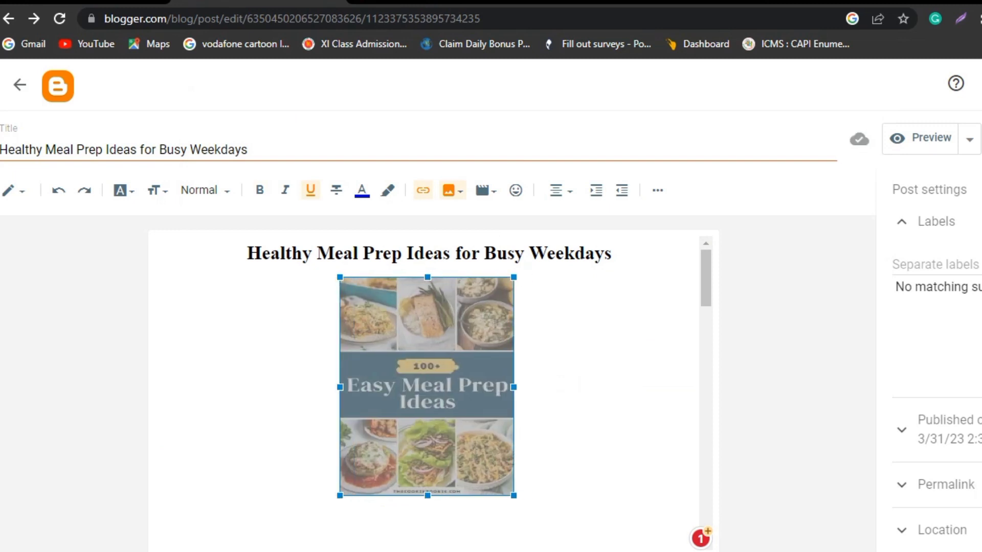
{"action": "left_click_drag", "start_coordinate": [428, 496], "coordinate": [427, 468]}
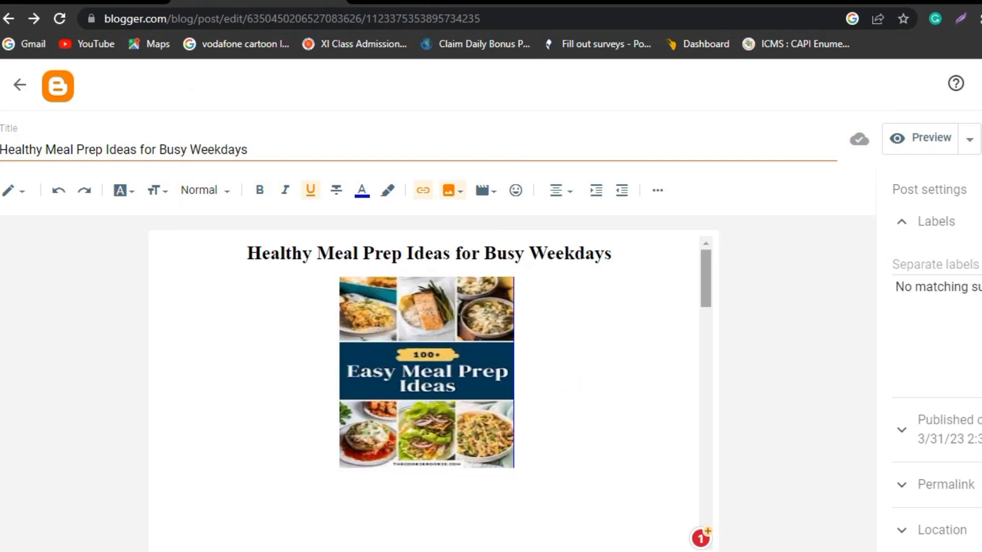
{"action": "scroll", "coordinate": [229, 433], "scroll_direction": "down", "scroll_amount": 3}
{"action": "left_click", "coordinate": [228, 434]}
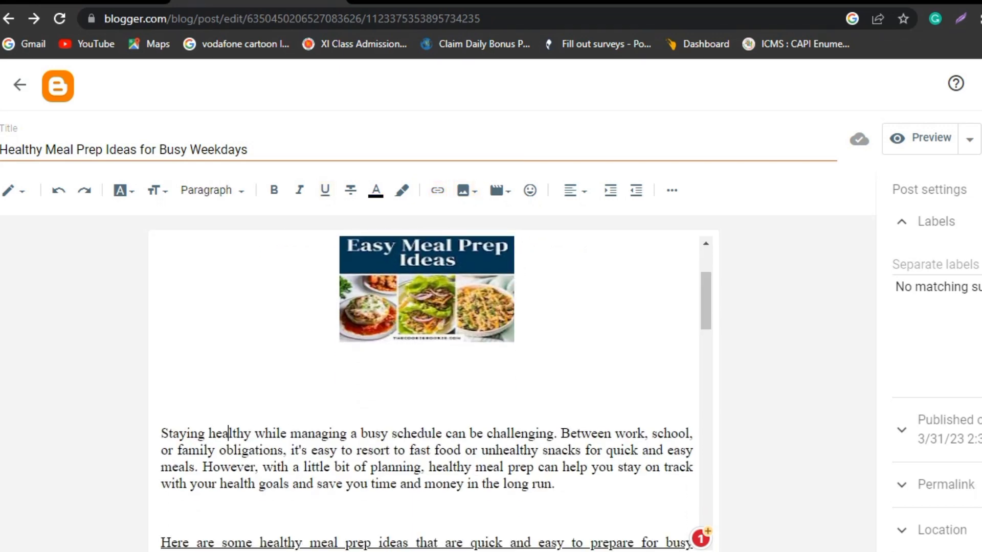
Step: Upload "mason jar salads.jpg" from the BLOG folder and insert it above the Mason Jar Salads paragraph
{"action": "scroll", "coordinate": [427, 353], "scroll_direction": "down", "scroll_amount": 5}
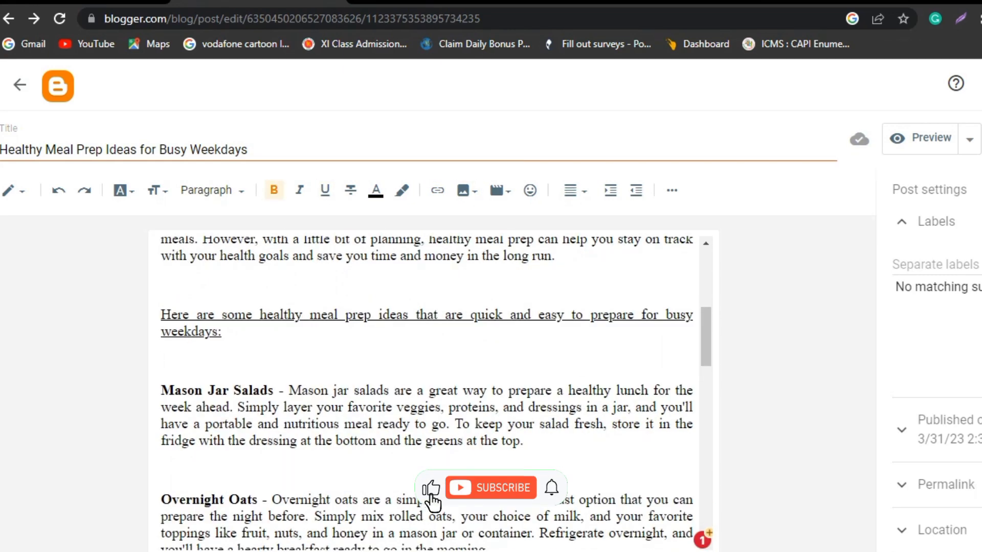
{"action": "left_click", "coordinate": [467, 191]}
{"action": "left_click", "coordinate": [560, 227]}
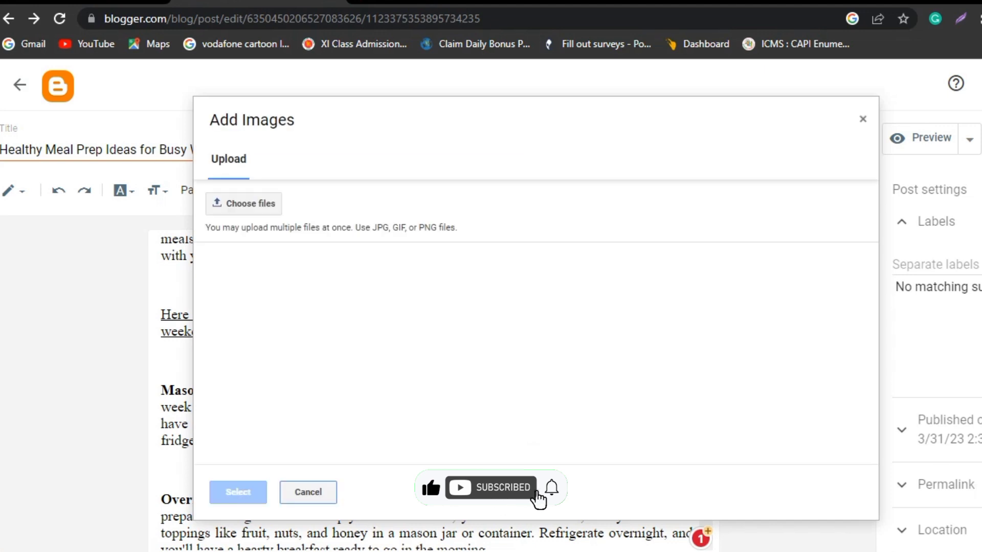
{"action": "left_click", "coordinate": [244, 204]}
{"action": "left_click_drag", "start_coordinate": [743, 159], "coordinate": [743, 204]}
{"action": "left_click_drag", "start_coordinate": [743, 204], "coordinate": [743, 158]}
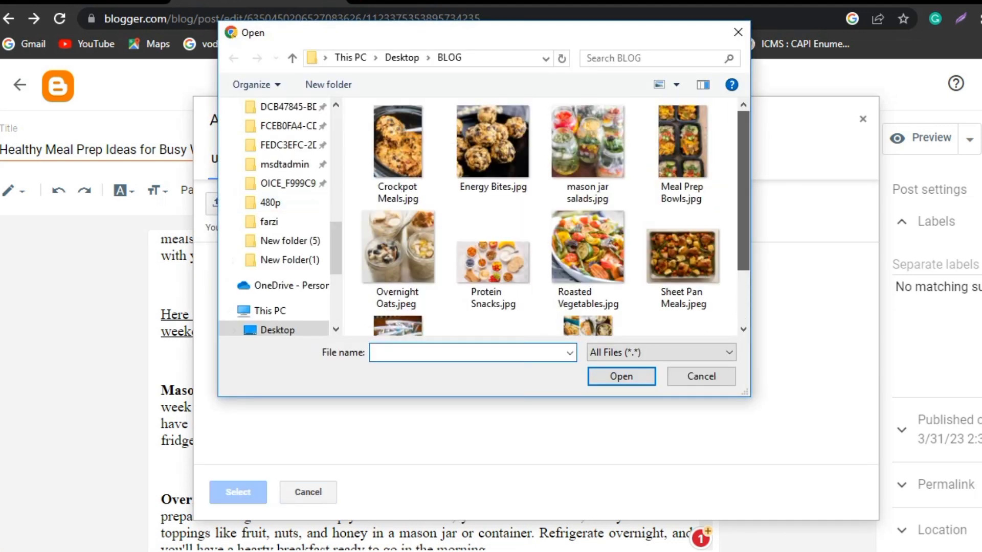
{"action": "left_click", "coordinate": [588, 149]}
{"action": "left_click", "coordinate": [621, 376]}
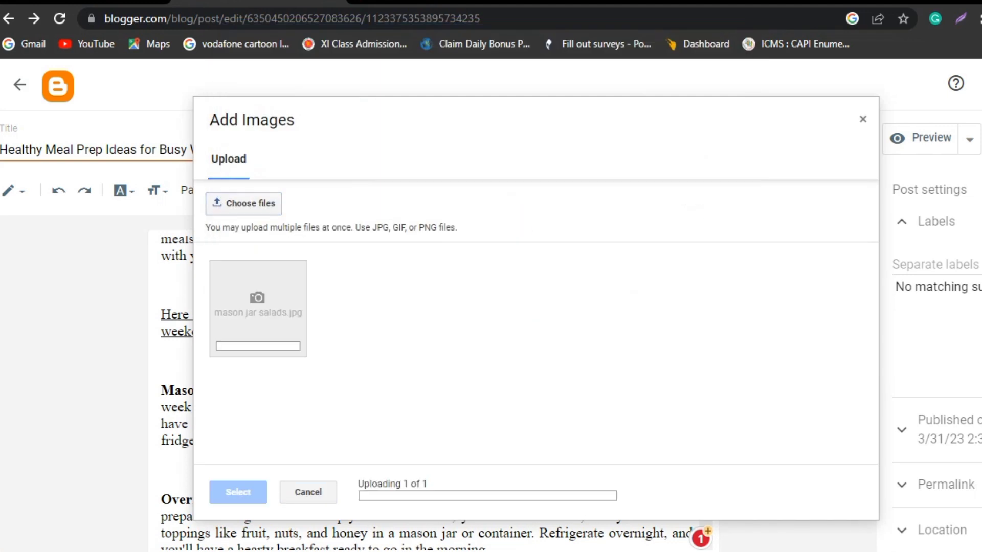
{"action": "left_click", "coordinate": [257, 308]}
{"action": "left_click", "coordinate": [237, 492]}
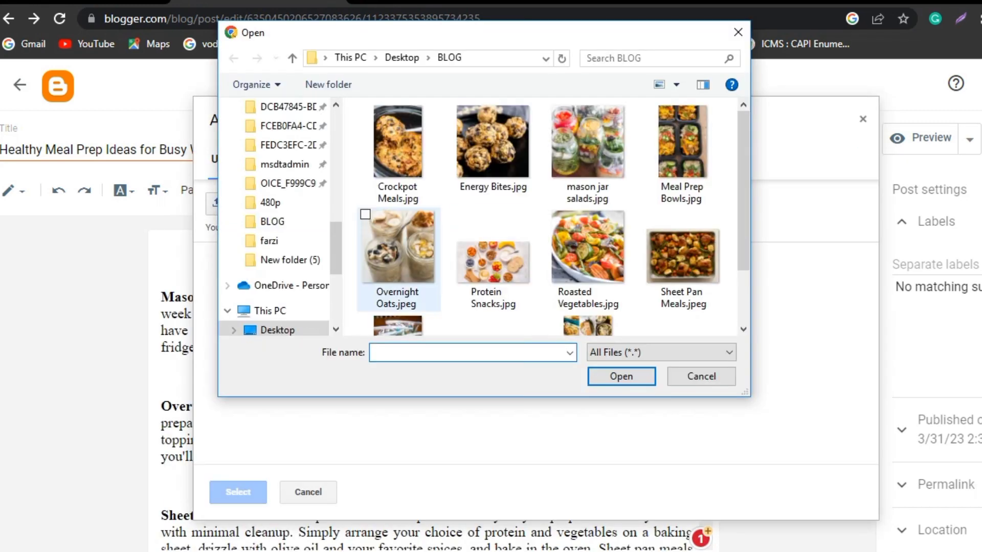
Step: Upload "Overnight Oats.jpeg" from the BLOG folder and insert it above the Overnight Oats paragraph
{"action": "scroll", "coordinate": [457, 256], "scroll_direction": "down", "scroll_amount": 1}
{"action": "double_click", "coordinate": [402, 217]}
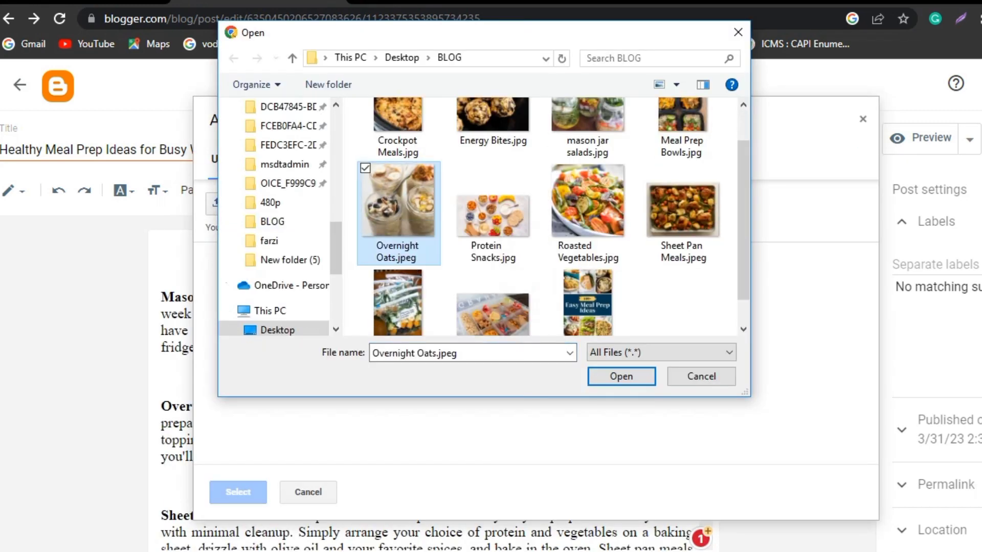
{"action": "left_click", "coordinate": [237, 492]}
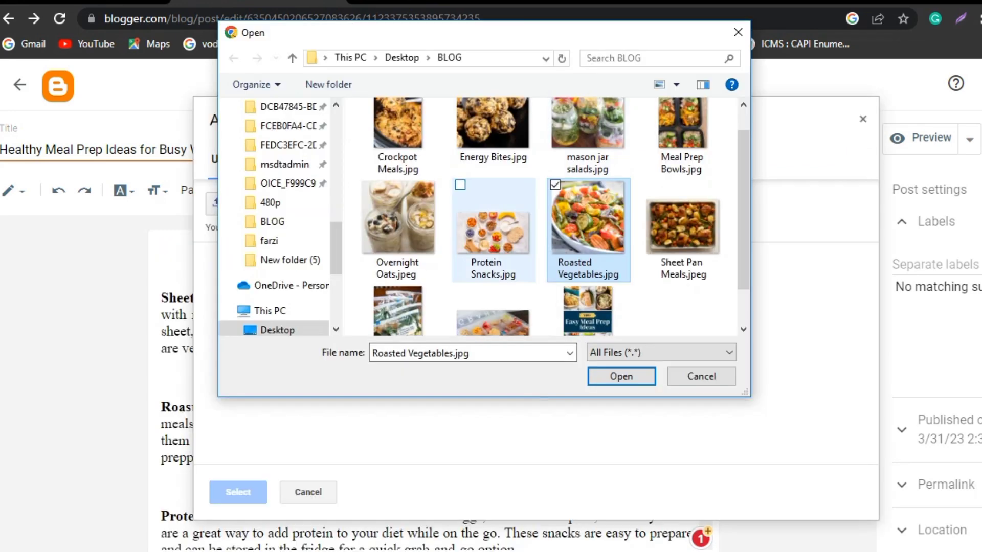
Step: Upload "Protein Snacks.jpg" together with "Roasted Vegetables.jpg" from the BLOG folder and insert them into the post
{"action": "left_click", "coordinate": [493, 230], "text": "ctrl"}
{"action": "key", "text": "Return"}
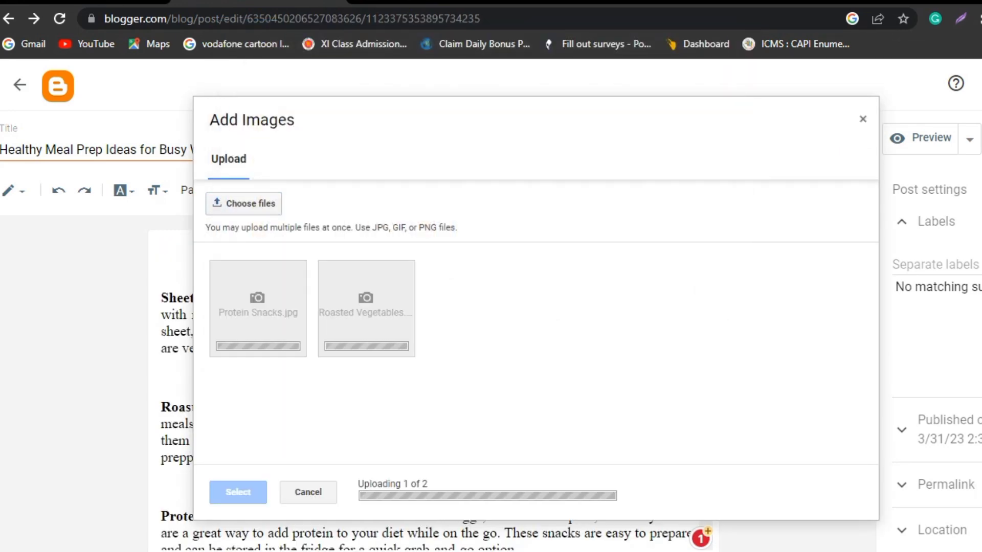
{"action": "key", "text": "Return"}
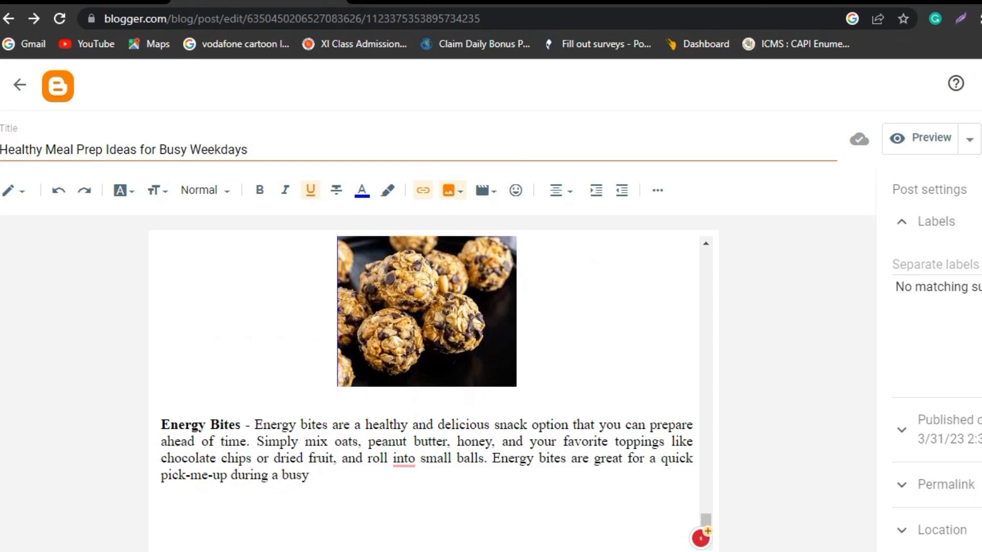
Step: Look over the inserted images from the end of the post up to its heading and collapse the Labels section
{"action": "scroll", "coordinate": [426, 389], "scroll_direction": "up", "scroll_amount": 20}
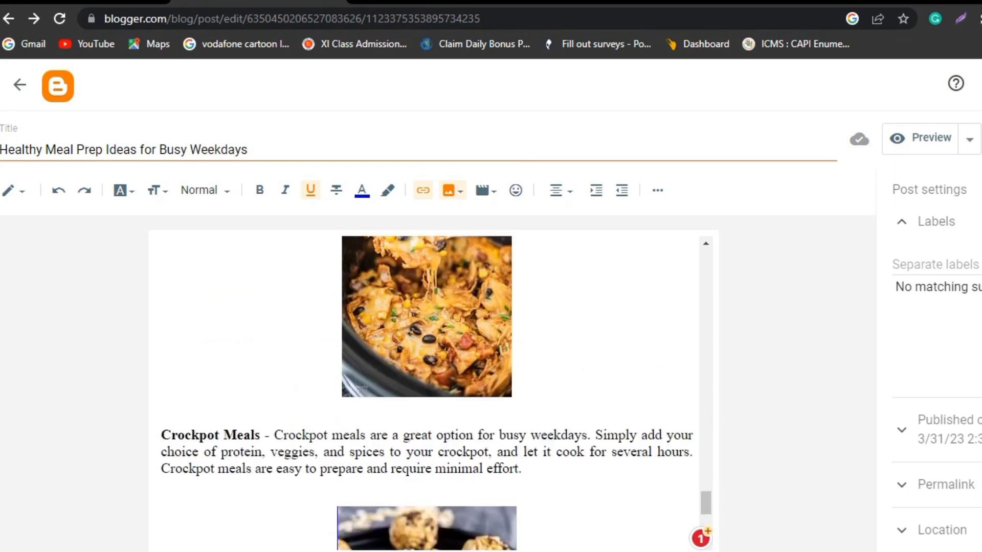
{"action": "scroll", "coordinate": [427, 388], "scroll_direction": "up", "scroll_amount": 15}
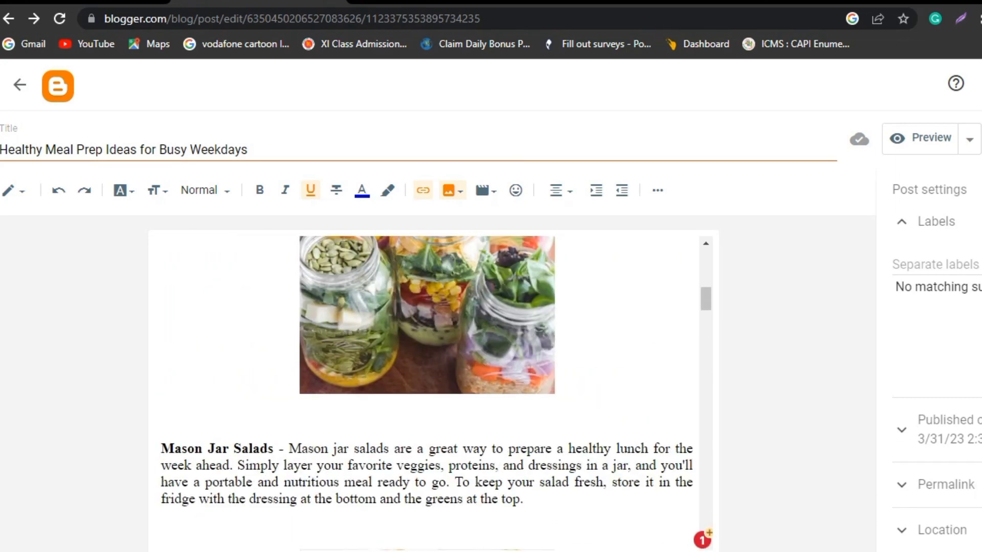
{"action": "left_click", "coordinate": [435, 511]}
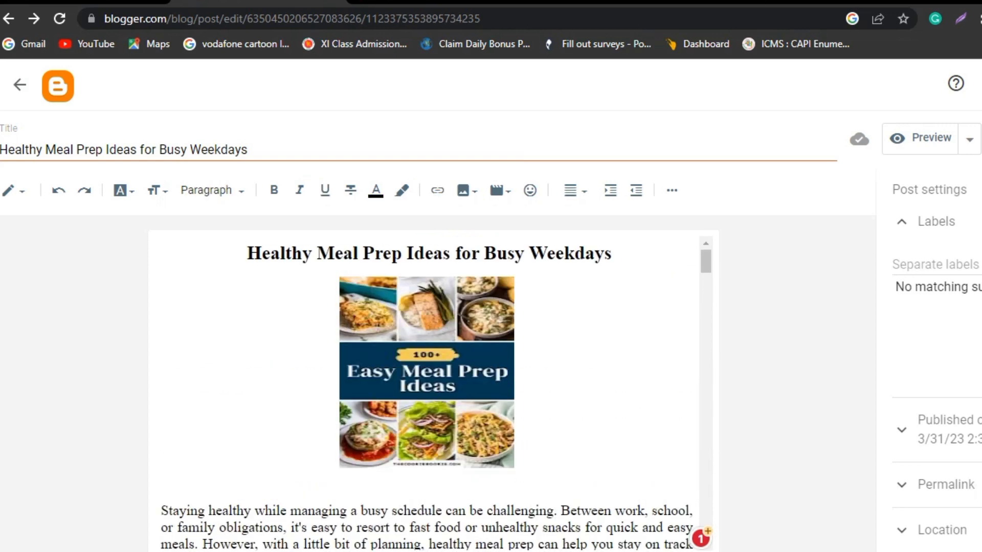
{"action": "left_click", "coordinate": [935, 221]}
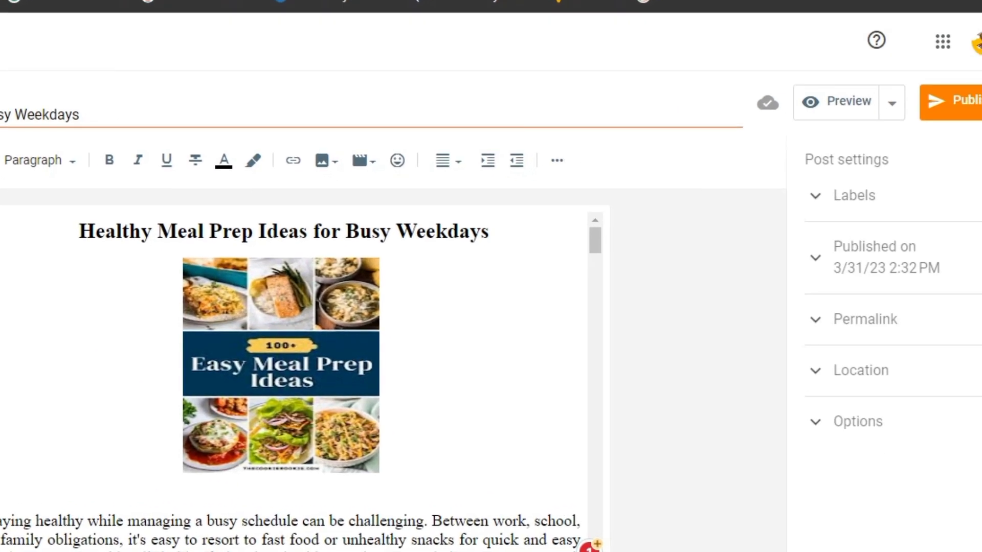
Step: Label the Healthy Meal Prep Ideas post with Healthy, Salads and Snacks, and publish it to the blog
{"action": "left_click", "coordinate": [868, 200]}
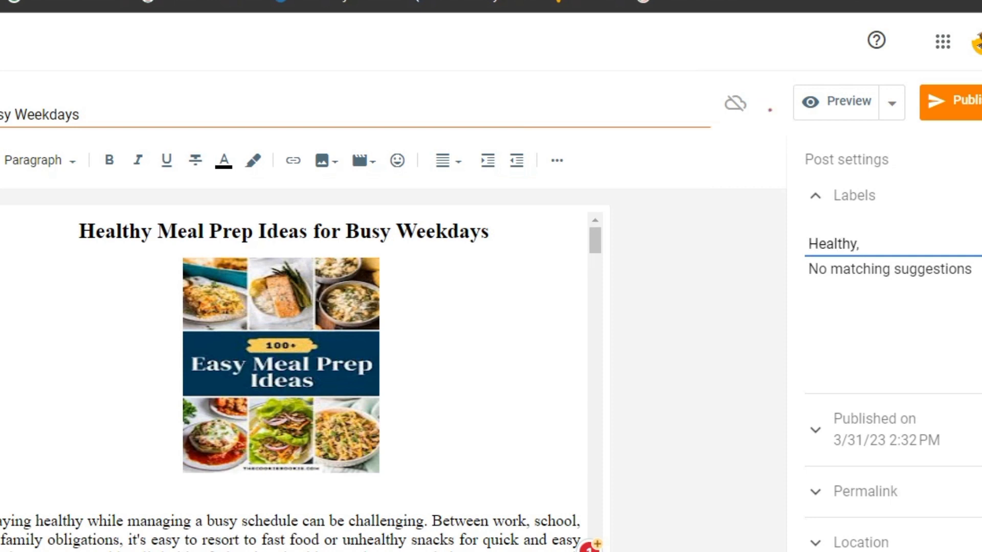
{"action": "scroll", "coordinate": [292, 379], "scroll_direction": "down", "scroll_amount": 10}
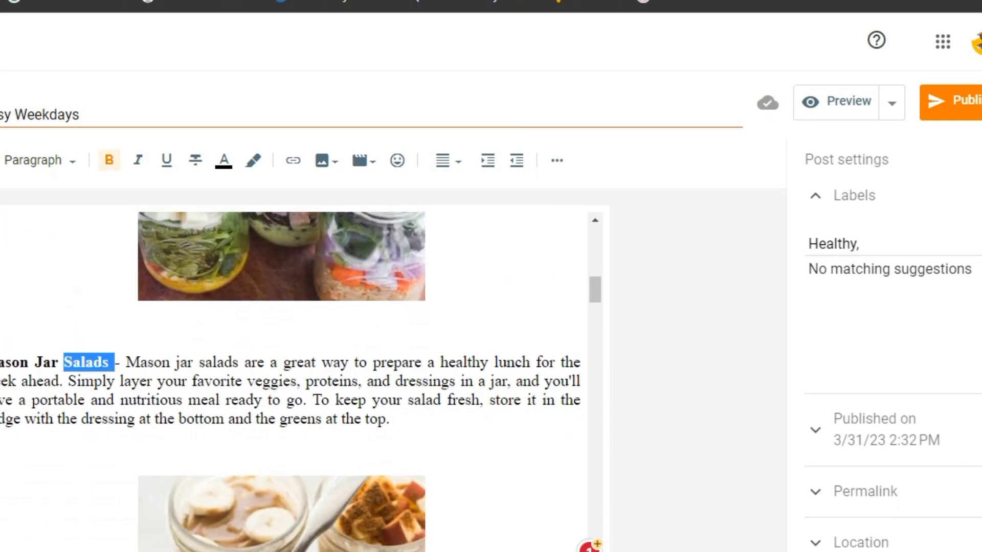
{"action": "scroll", "coordinate": [890, 307], "scroll_direction": "down", "scroll_amount": 1}
{"action": "scroll", "coordinate": [292, 379], "scroll_direction": "down", "scroll_amount": 15}
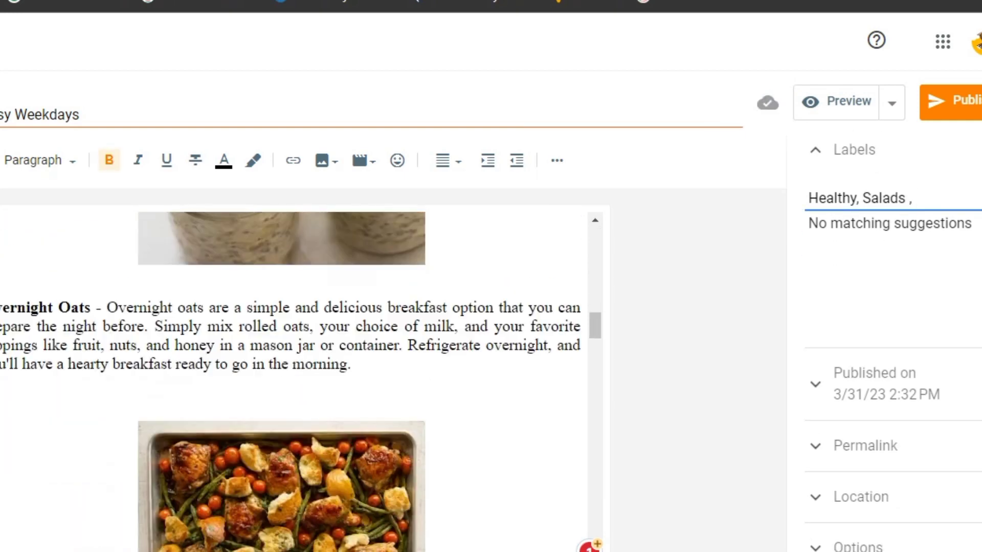
{"action": "scroll", "coordinate": [292, 379], "scroll_direction": "down", "scroll_amount": 3}
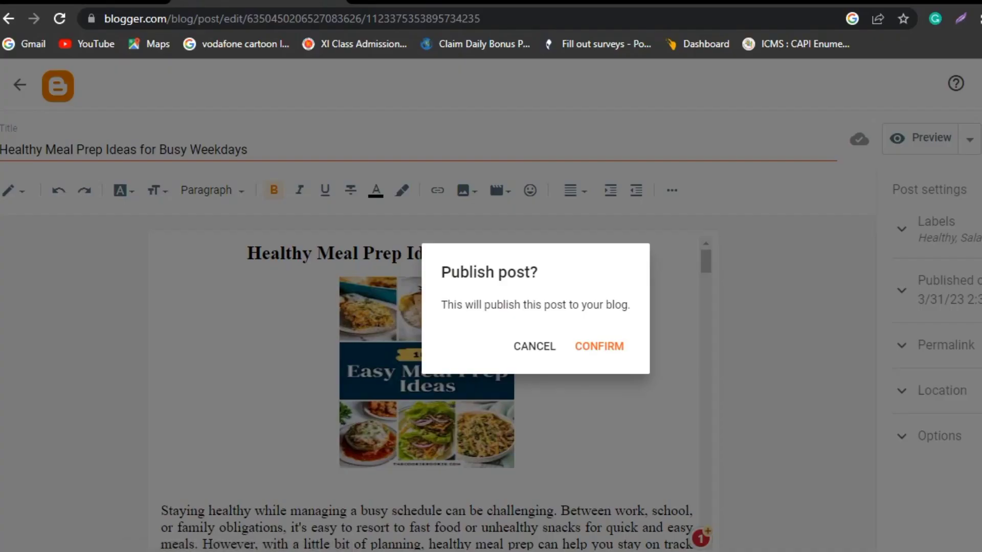
{"action": "left_click", "coordinate": [599, 346]}
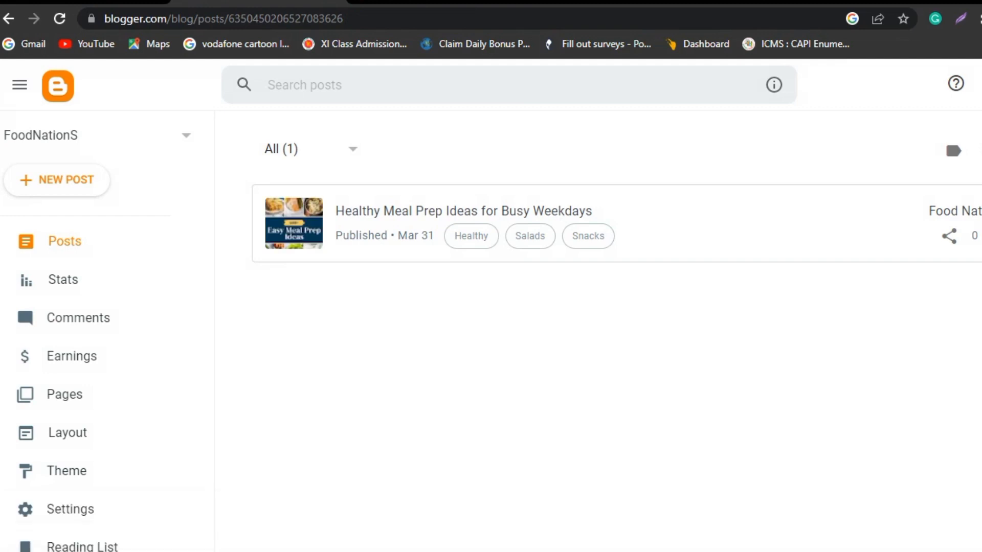
Step: Open the published Healthy Meal Prep Ideas post on the live blog and check its text and images throughout
{"action": "left_click", "coordinate": [433, 2]}
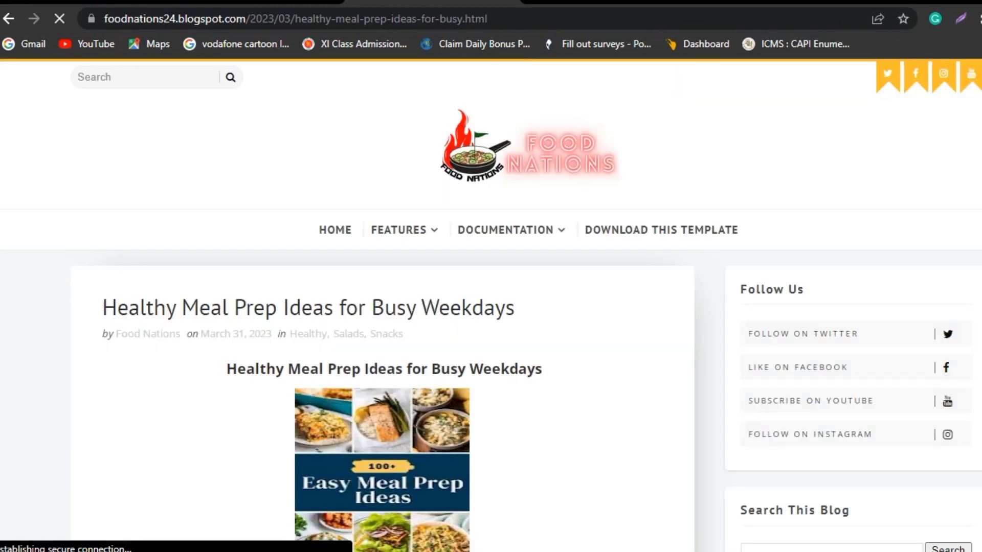
{"action": "scroll", "coordinate": [491, 305], "scroll_direction": "down", "scroll_amount": 7}
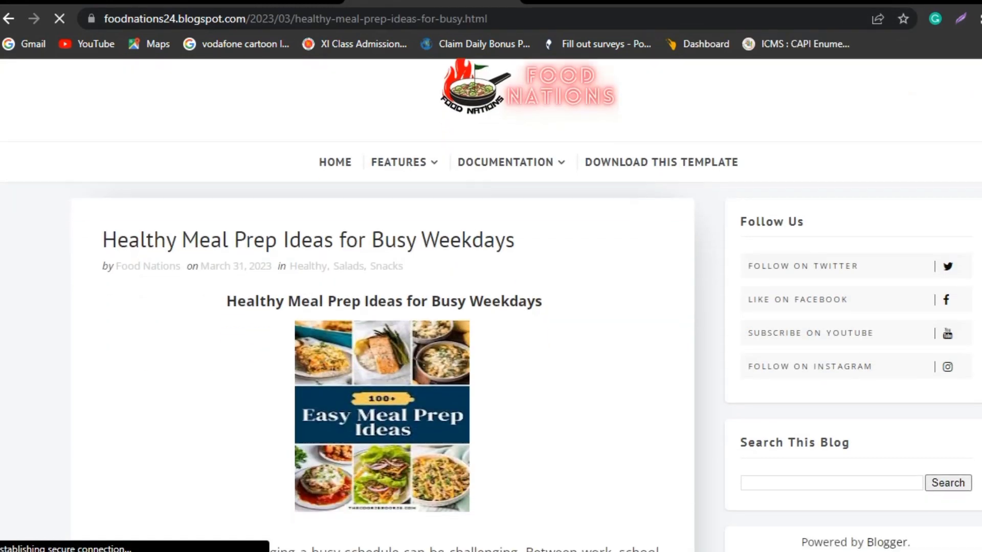
{"action": "scroll", "coordinate": [491, 305], "scroll_direction": "down", "scroll_amount": 20}
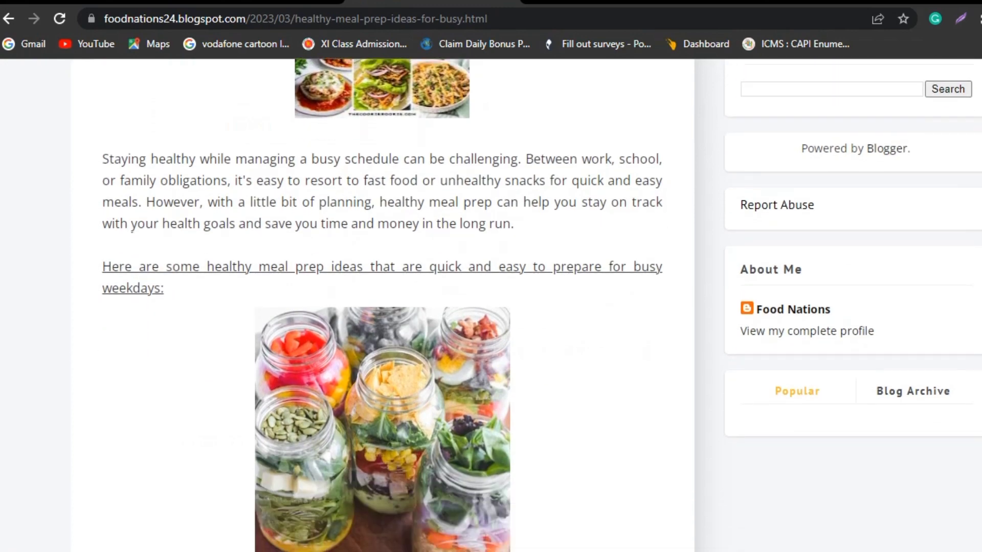
{"action": "scroll", "coordinate": [491, 305], "scroll_direction": "down", "scroll_amount": 20}
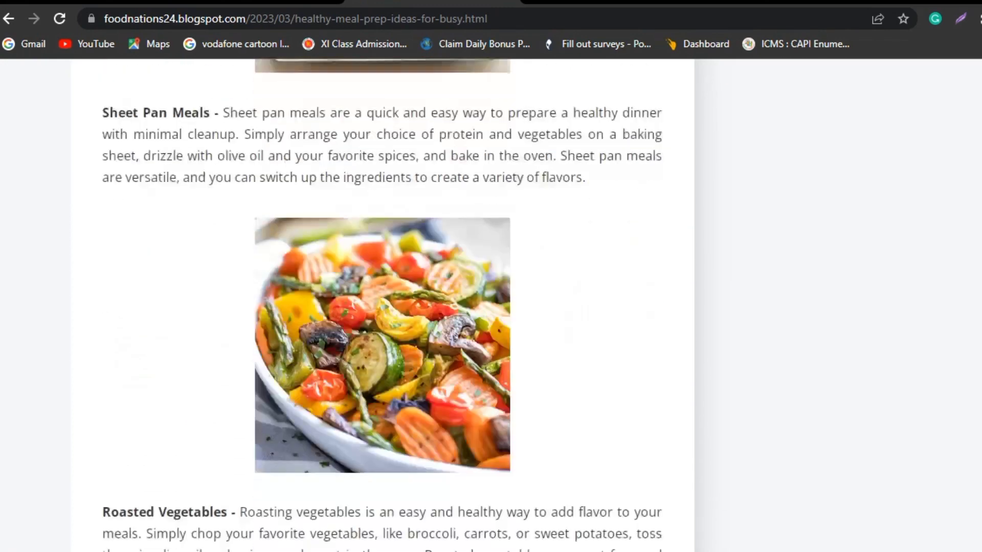
{"action": "scroll", "coordinate": [491, 305], "scroll_direction": "down", "scroll_amount": 15}
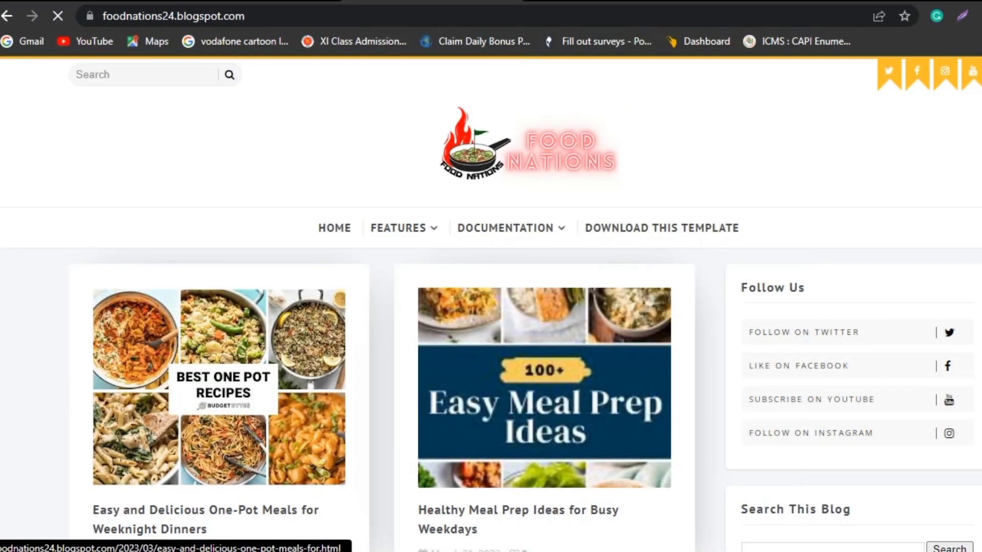
Step: Open the One-Pot Meals post from the live blog, review it to its tags, and return to the home page
{"action": "left_click", "coordinate": [219, 387]}
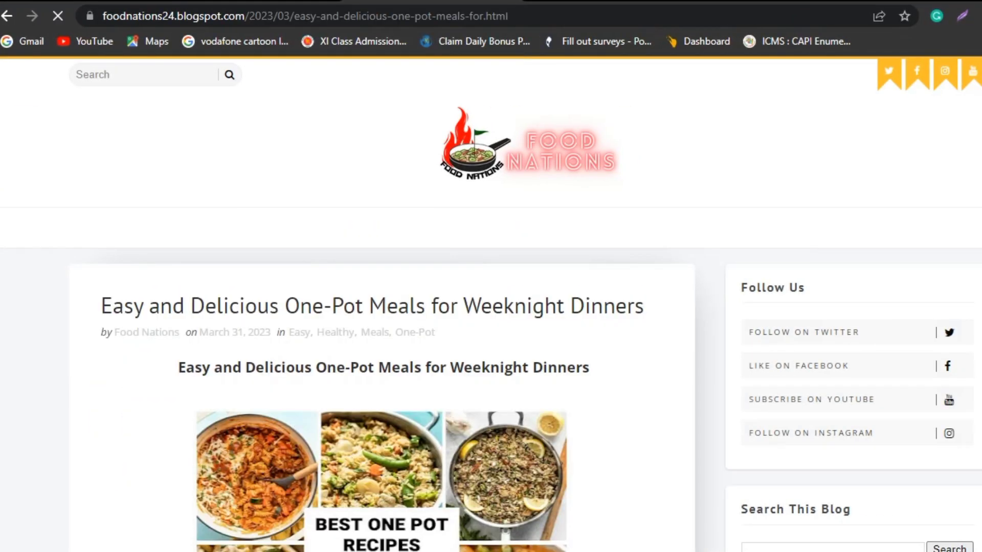
{"action": "scroll", "coordinate": [491, 305], "scroll_direction": "down", "scroll_amount": 18}
{"action": "scroll", "coordinate": [491, 305], "scroll_direction": "down", "scroll_amount": 20}
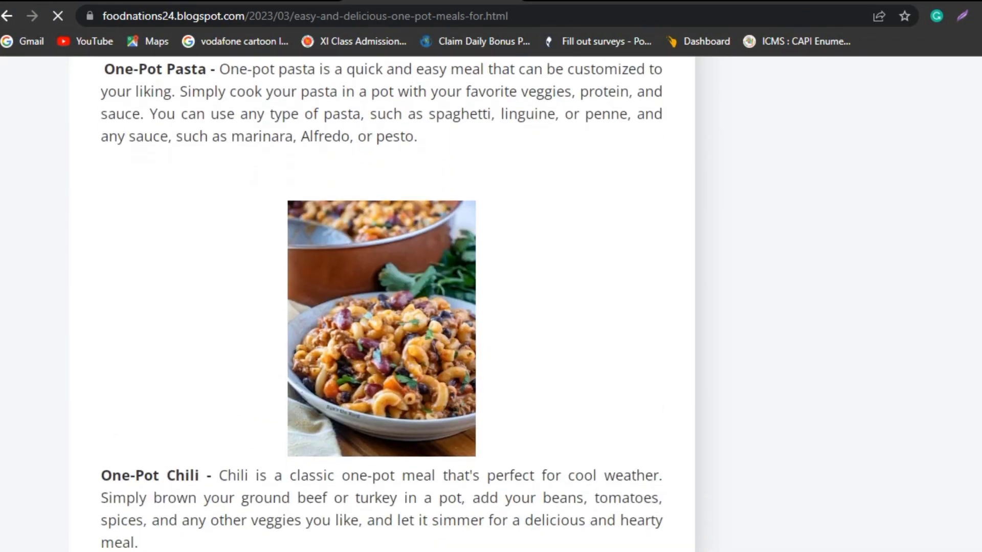
{"action": "scroll", "coordinate": [491, 305], "scroll_direction": "down", "scroll_amount": 10}
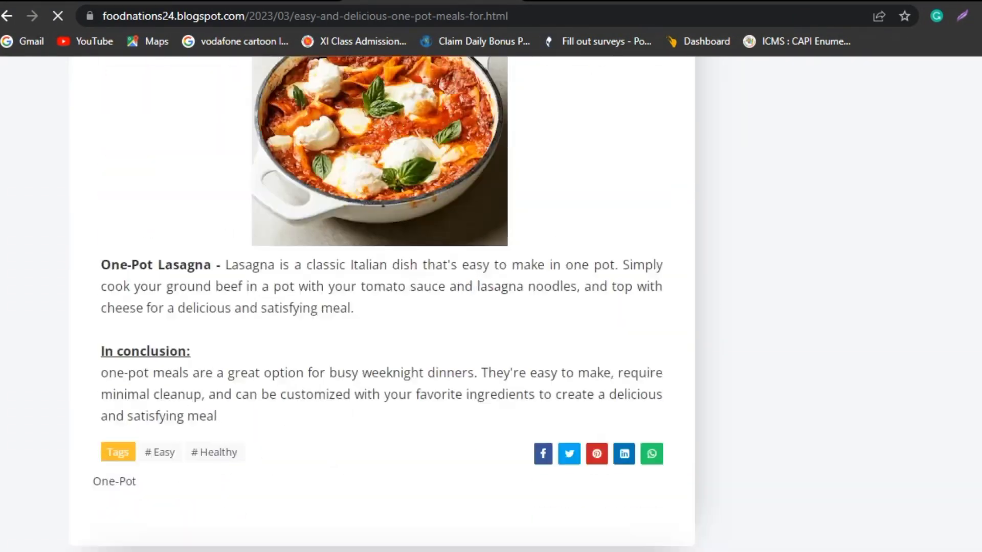
{"action": "scroll", "coordinate": [491, 305], "scroll_direction": "up", "scroll_amount": 20}
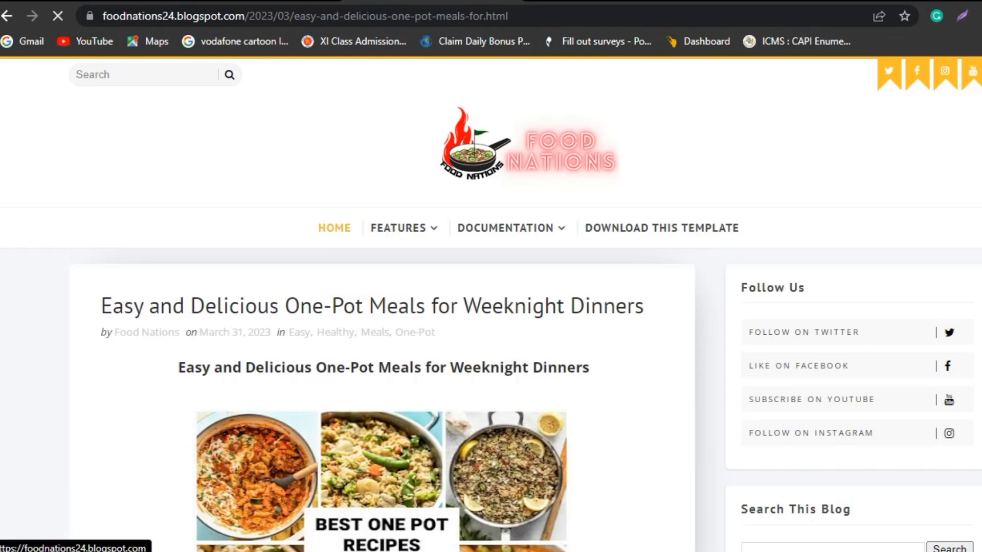
{"action": "scroll", "coordinate": [491, 305], "scroll_direction": "down", "scroll_amount": 3}
{"action": "scroll", "coordinate": [491, 305], "scroll_direction": "up", "scroll_amount": 3}
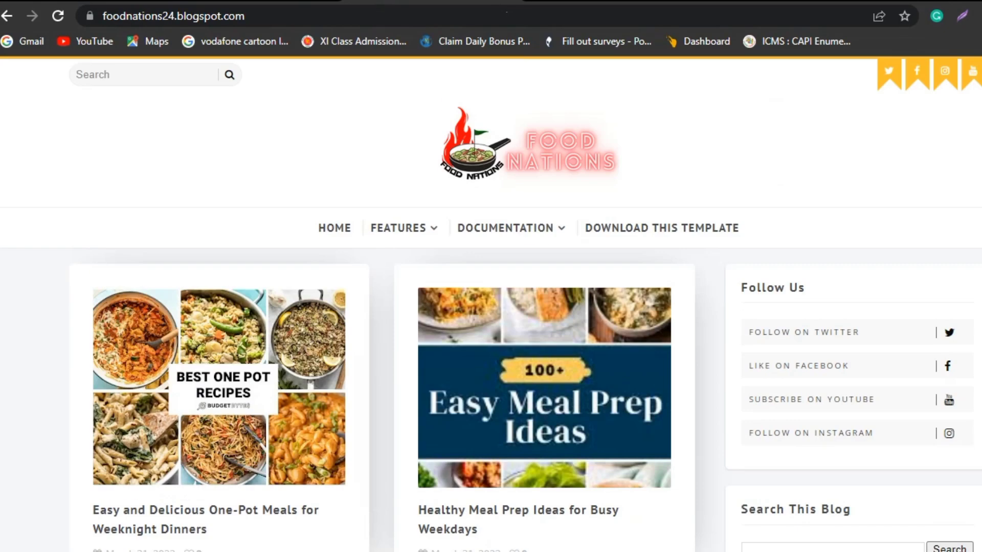
Step: Return to the Blogger dashboard and examine the blog's layout sections from the header and main menu to the footer widgets
{"action": "key", "text": "ctrl+shift+Tab"}
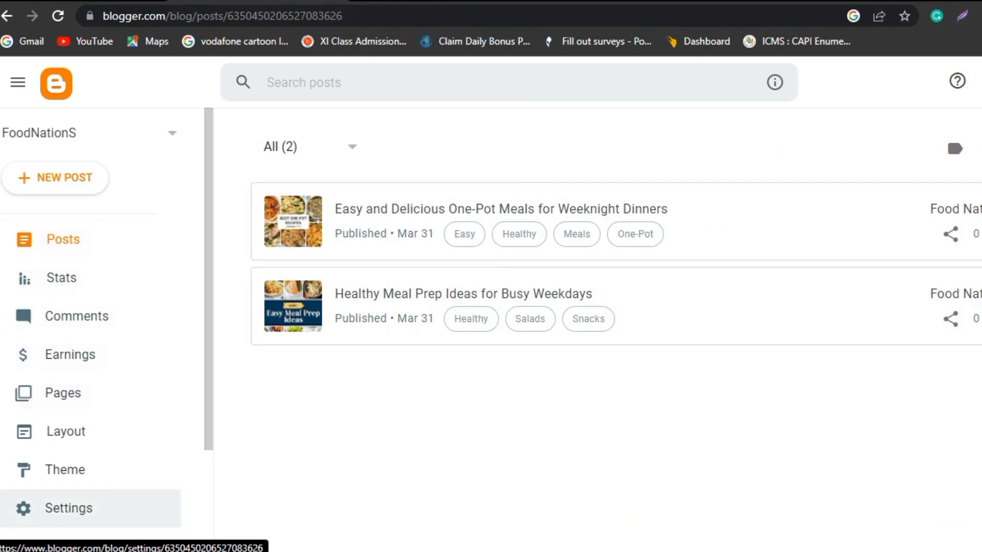
{"action": "left_click", "coordinate": [65, 431]}
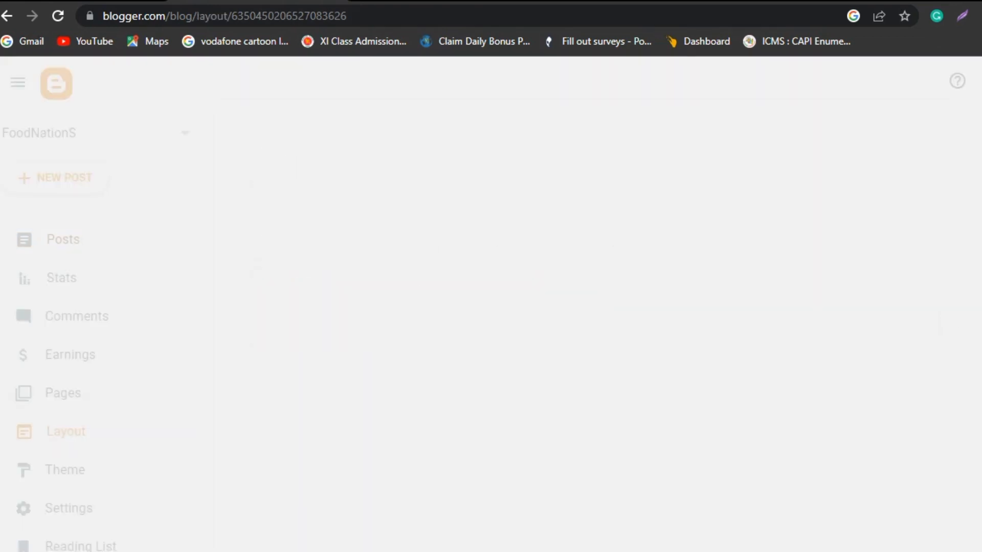
{"action": "scroll", "coordinate": [532, 328], "scroll_direction": "down", "scroll_amount": 10}
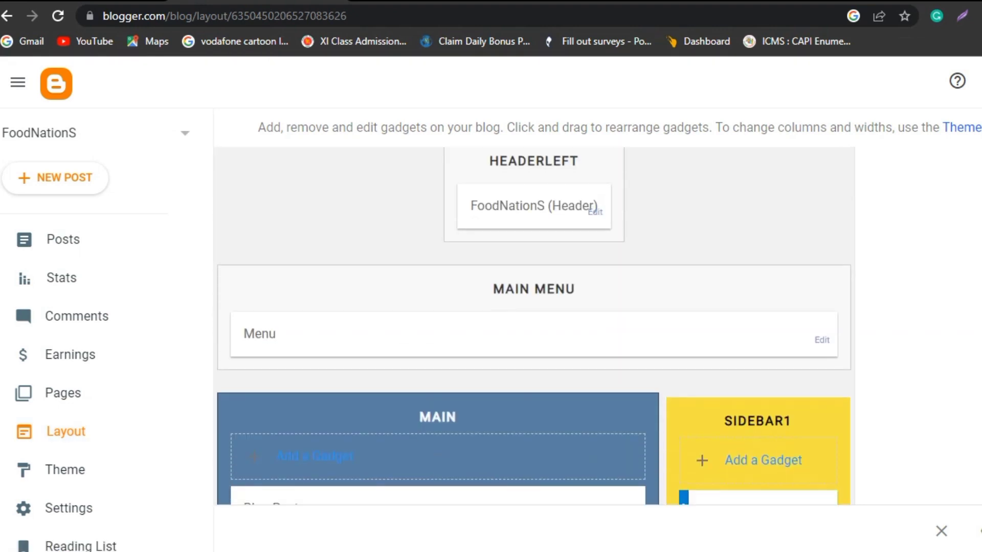
{"action": "scroll", "coordinate": [534, 327], "scroll_direction": "down", "scroll_amount": 2}
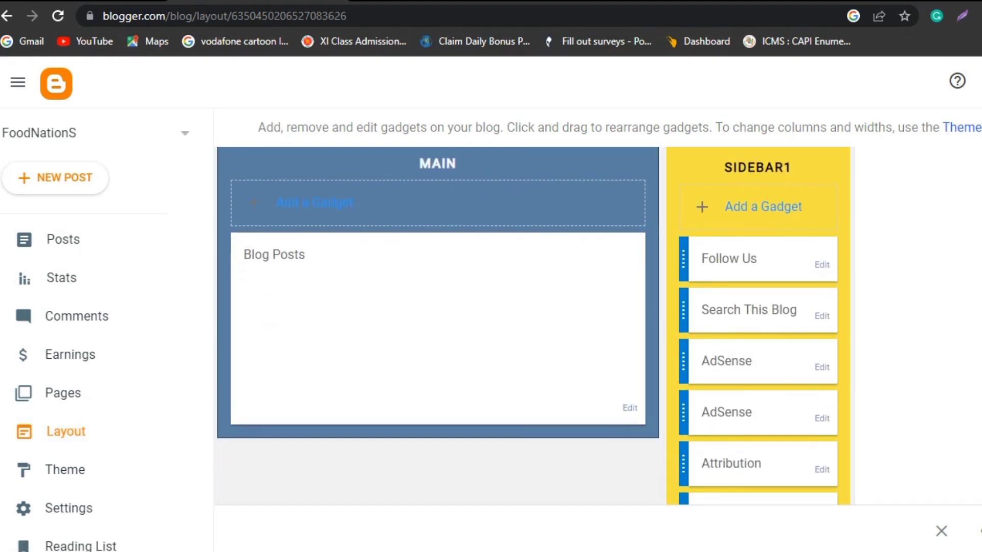
{"action": "scroll", "coordinate": [532, 327], "scroll_direction": "down", "scroll_amount": 5}
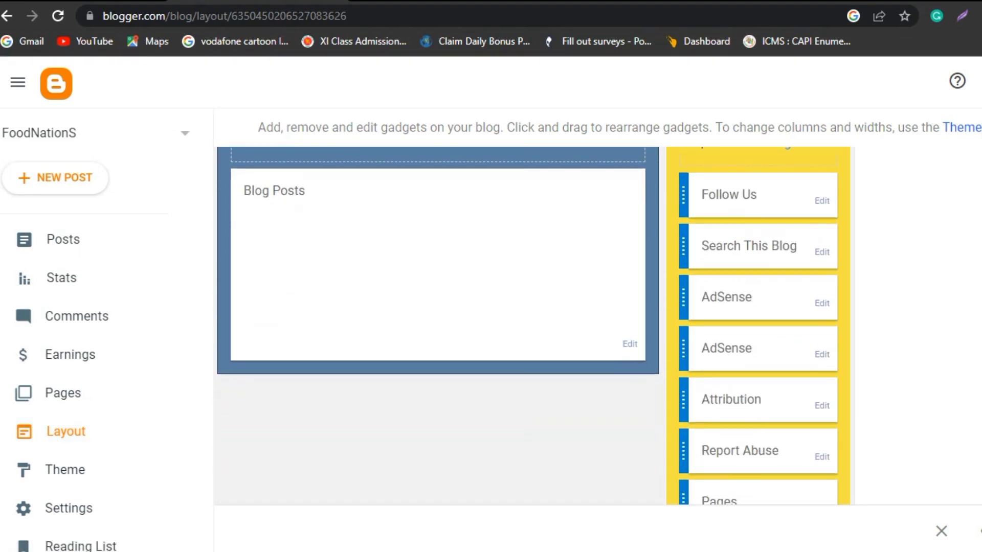
{"action": "scroll", "coordinate": [532, 328], "scroll_direction": "down", "scroll_amount": 7}
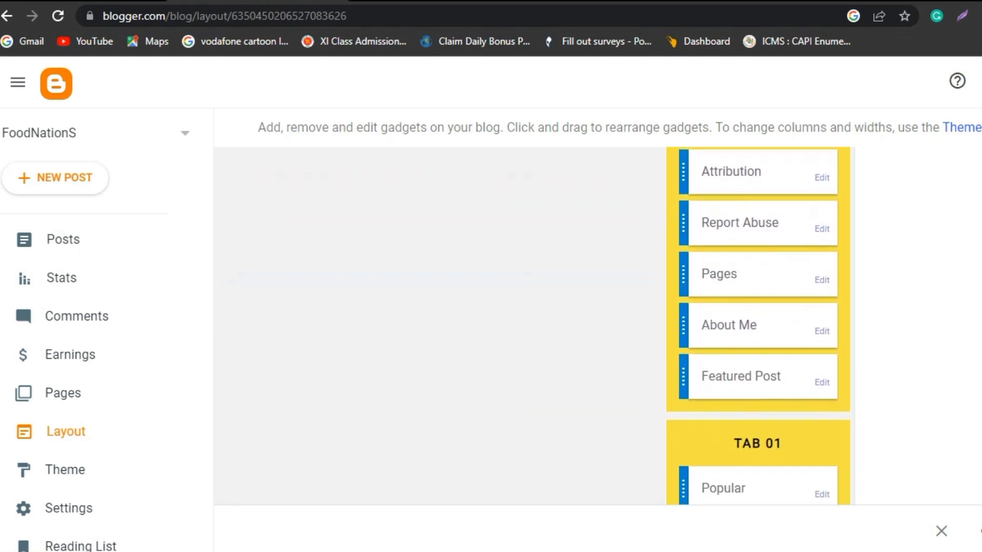
{"action": "scroll", "coordinate": [534, 328], "scroll_direction": "down", "scroll_amount": 6}
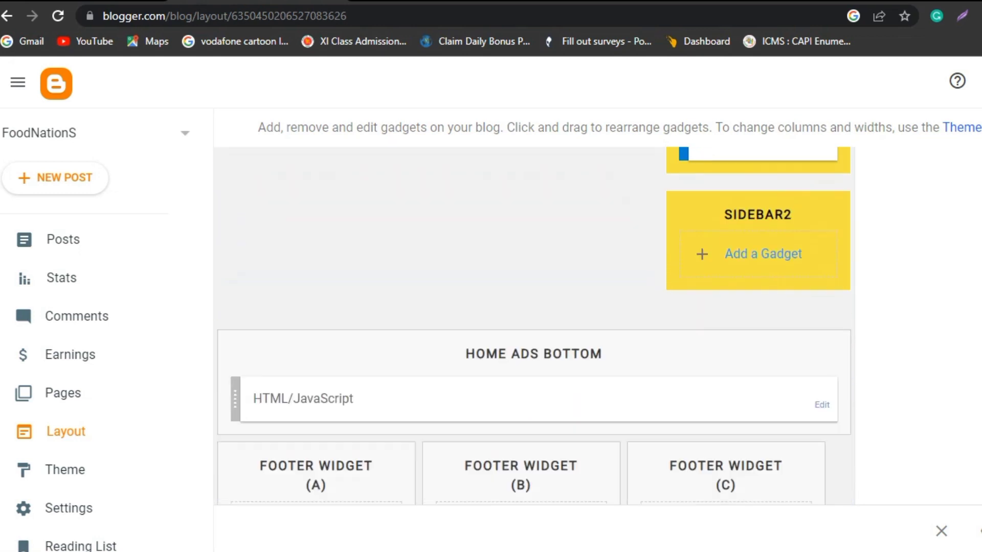
{"action": "scroll", "coordinate": [726, 325], "scroll_direction": "down", "scroll_amount": 1}
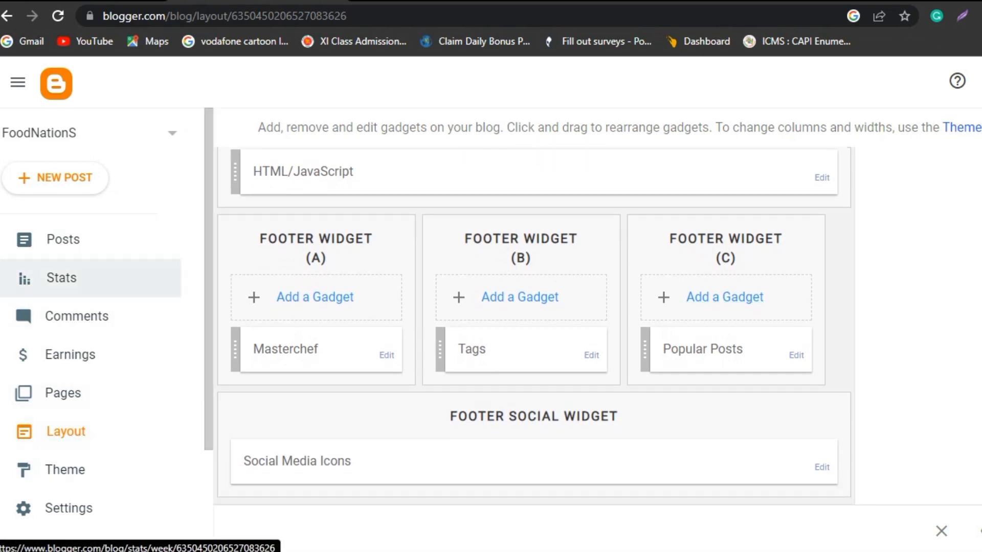
Step: Review the blog's view statistics and latest post stats, and open the blog's Earnings page
{"action": "left_click", "coordinate": [62, 278]}
{"action": "scroll", "coordinate": [710, 169], "scroll_direction": "down", "scroll_amount": 6}
{"action": "scroll", "coordinate": [611, 333], "scroll_direction": "up", "scroll_amount": 2}
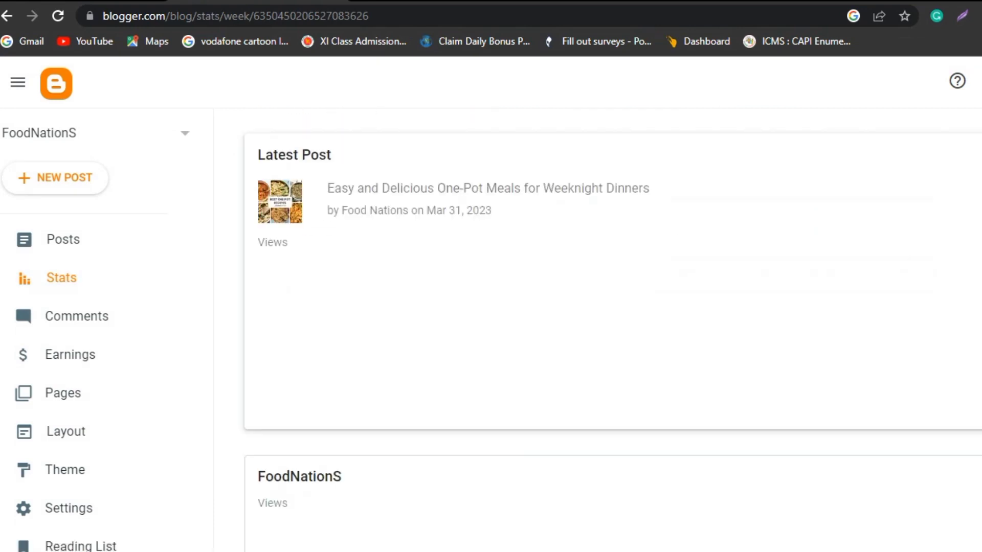
{"action": "scroll", "coordinate": [611, 333], "scroll_direction": "down", "scroll_amount": 5}
{"action": "scroll", "coordinate": [611, 332], "scroll_direction": "up", "scroll_amount": 7}
{"action": "scroll", "coordinate": [611, 328], "scroll_direction": "up", "scroll_amount": 2}
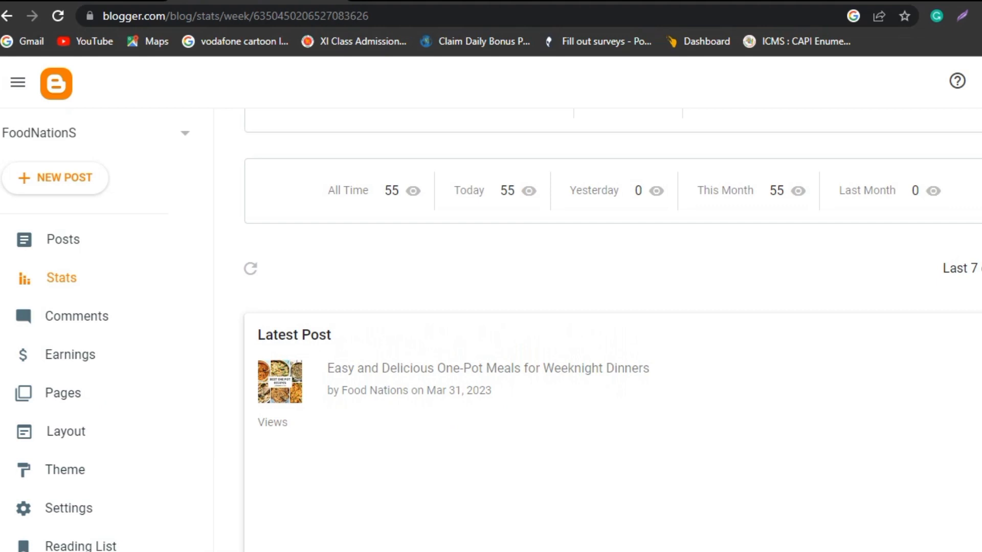
{"action": "left_click", "coordinate": [70, 355]}
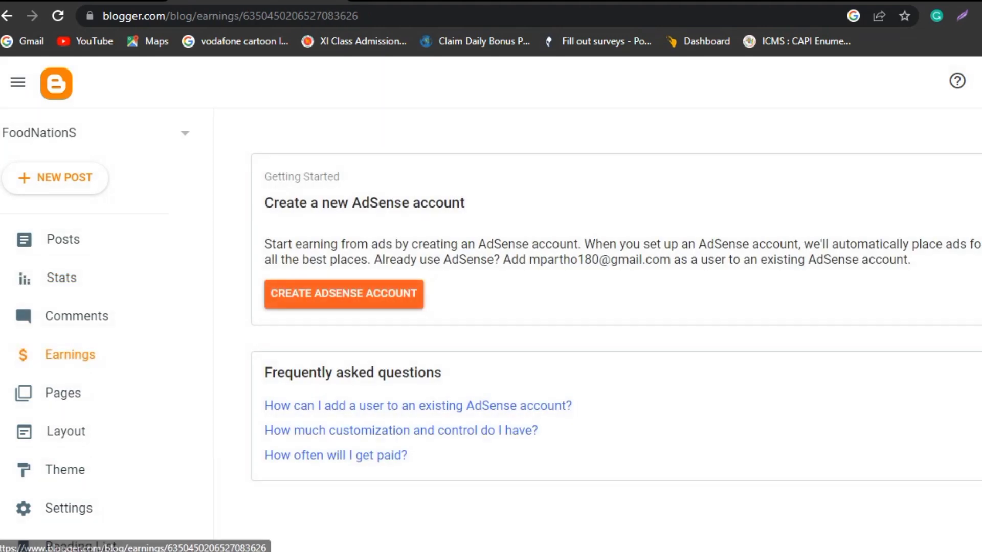